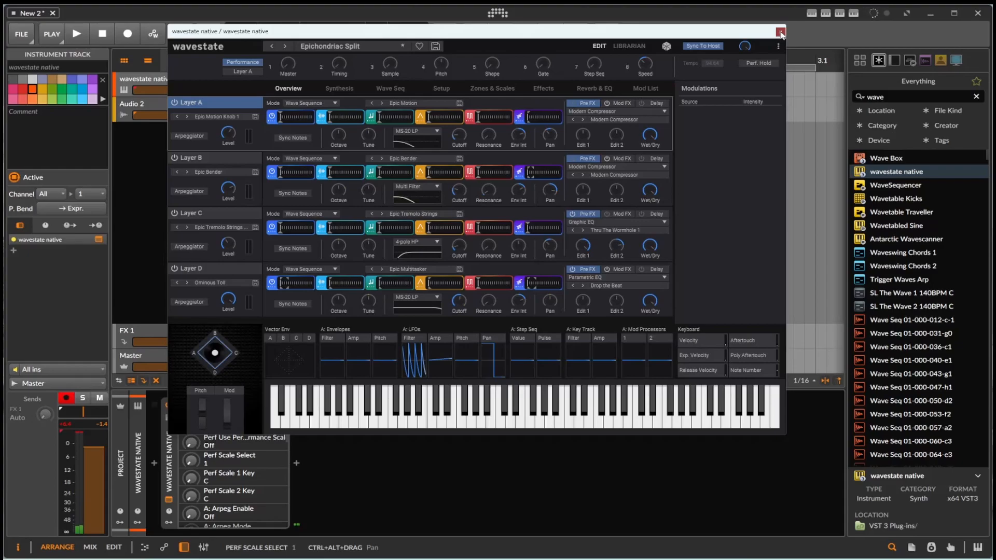
Close the wavestate native window and record a take of about eight and a half bars on its instrument track.
click(780, 32)
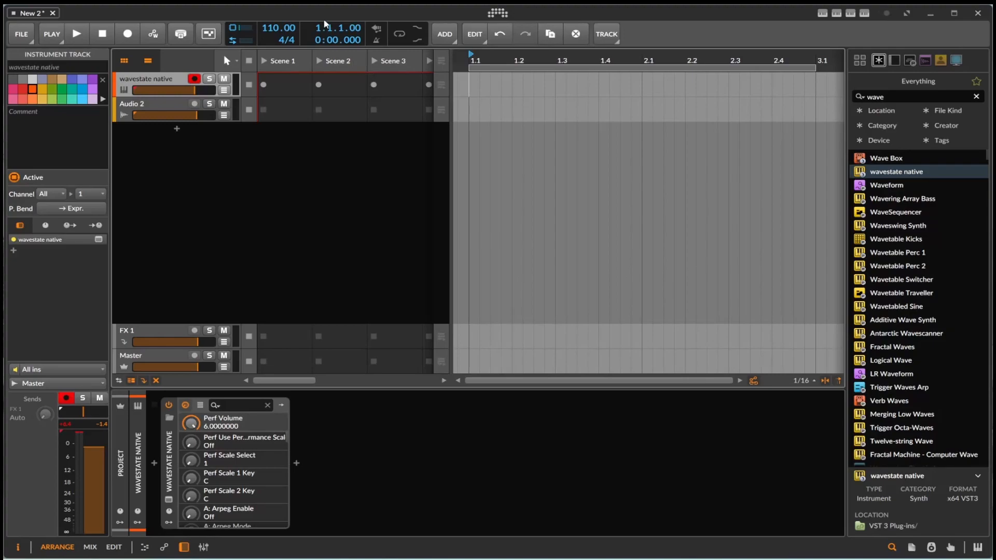
click(133, 39)
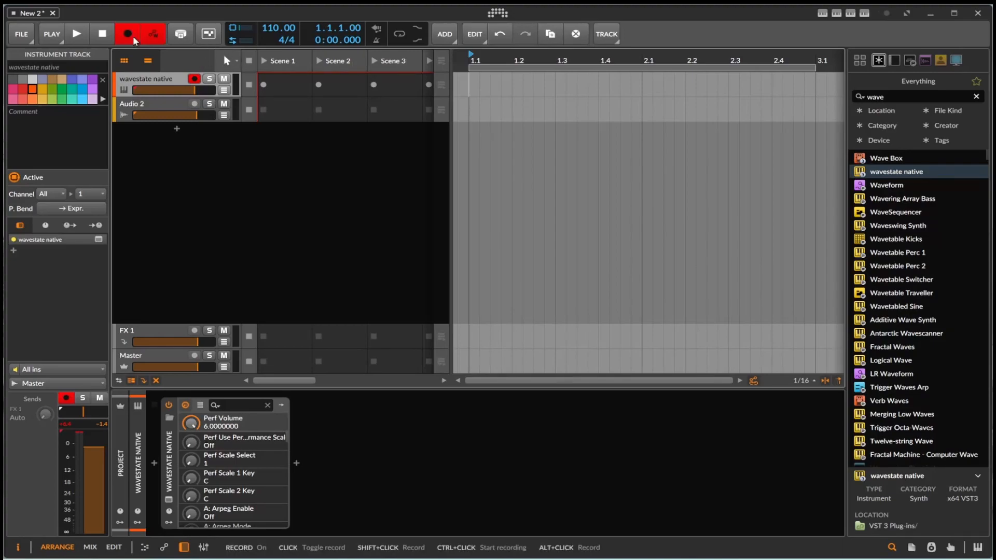
click(77, 37)
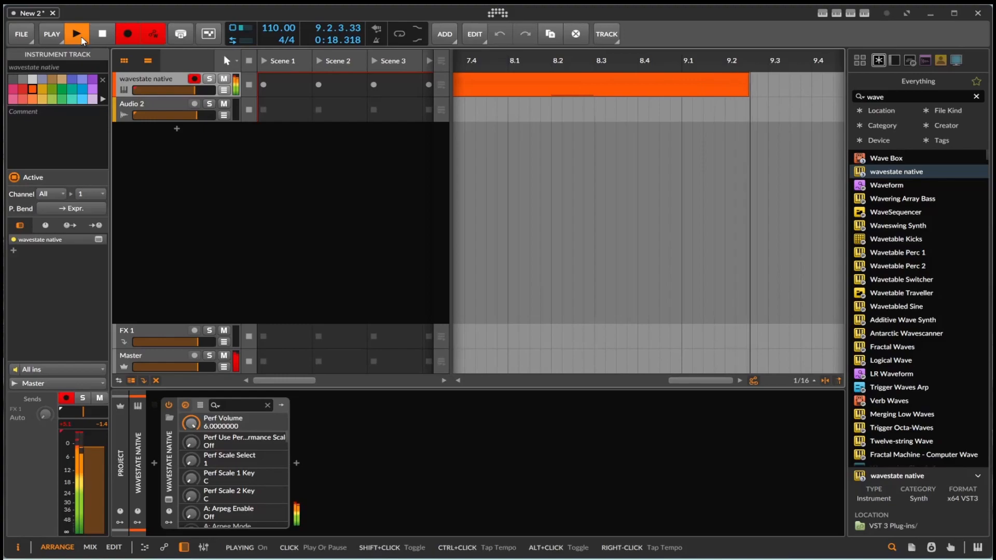
click(101, 33)
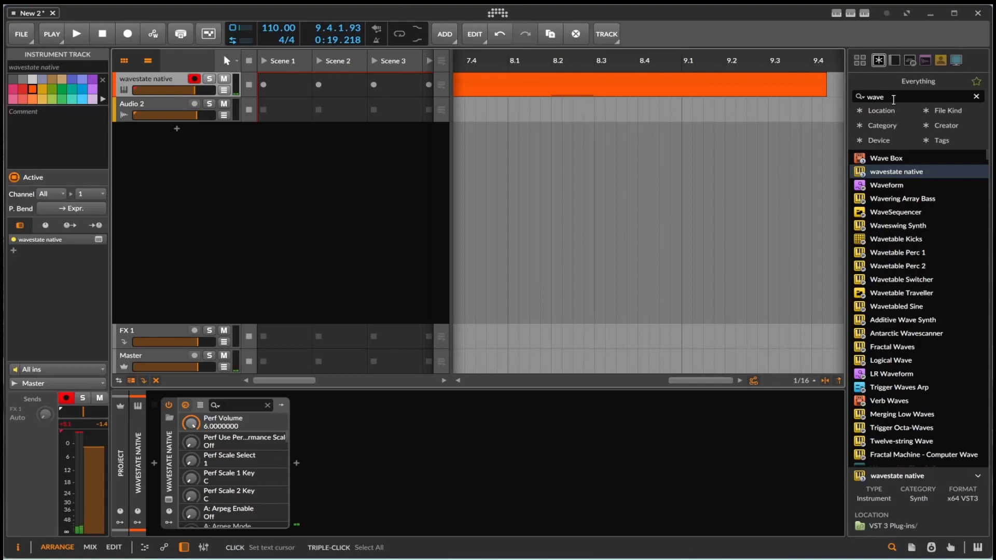
Find FX Grid in the browser, add it to the instrument track and move wavestate native into its Pre FX chain.
click(894, 98)
key(BackSpace)
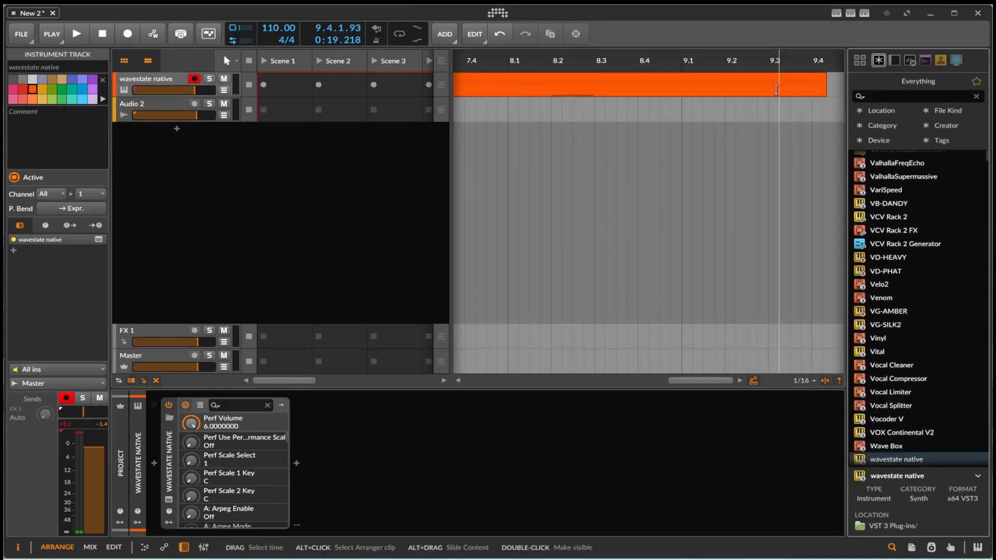
text(FX gr)
drag(882, 158, 155, 461)
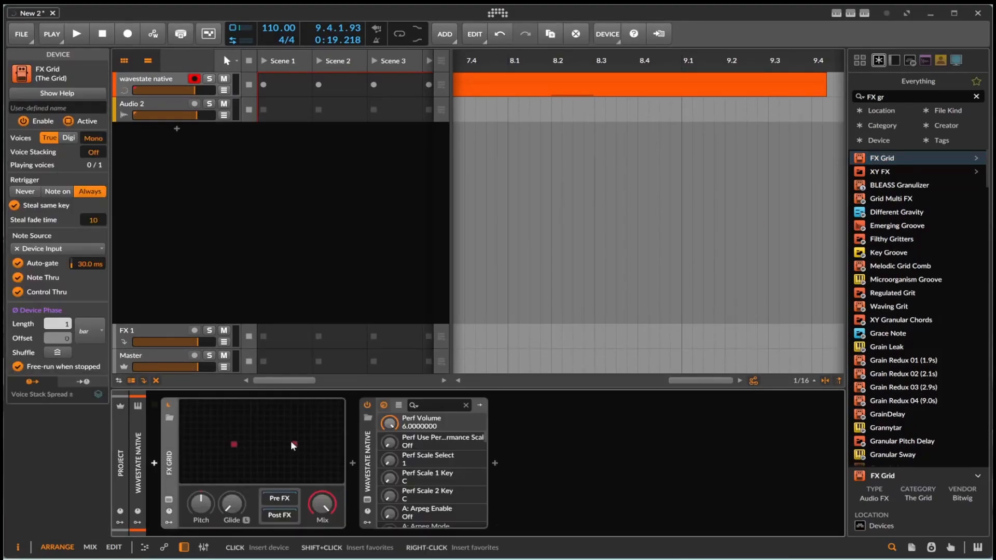
drag(384, 497, 353, 499)
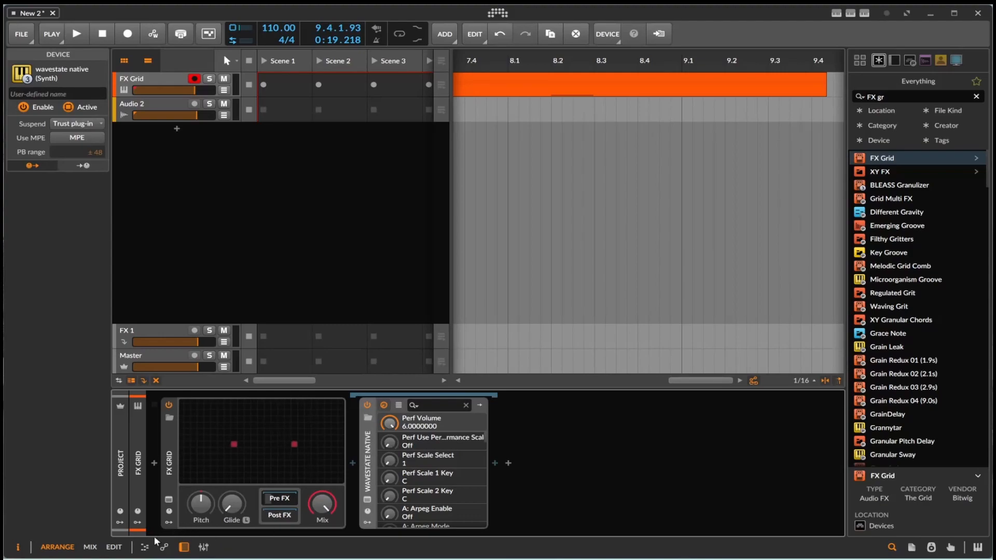
Add an XY modulator to the FX Grid device and open the grid patch for editing.
click(169, 523)
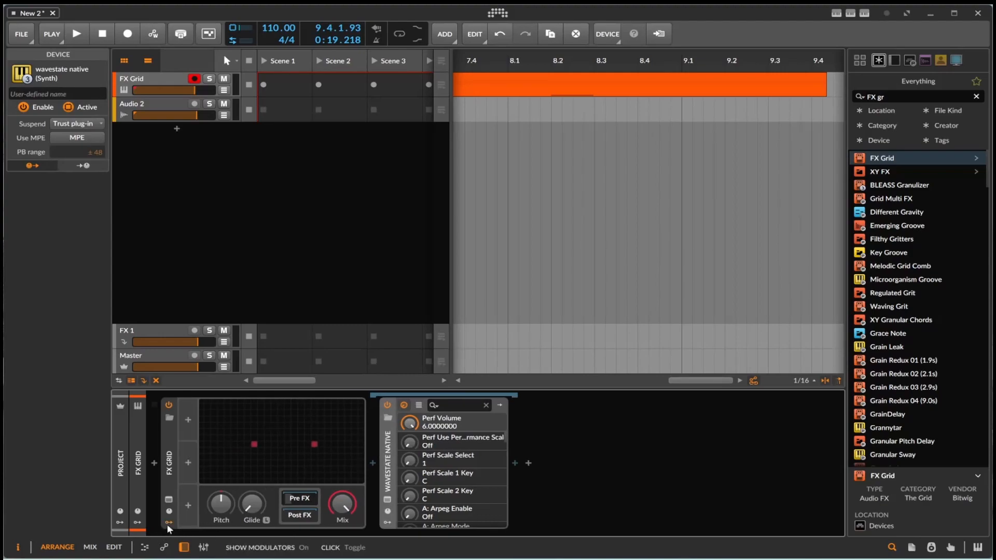
click(188, 420)
scroll(357, 293, down, 5)
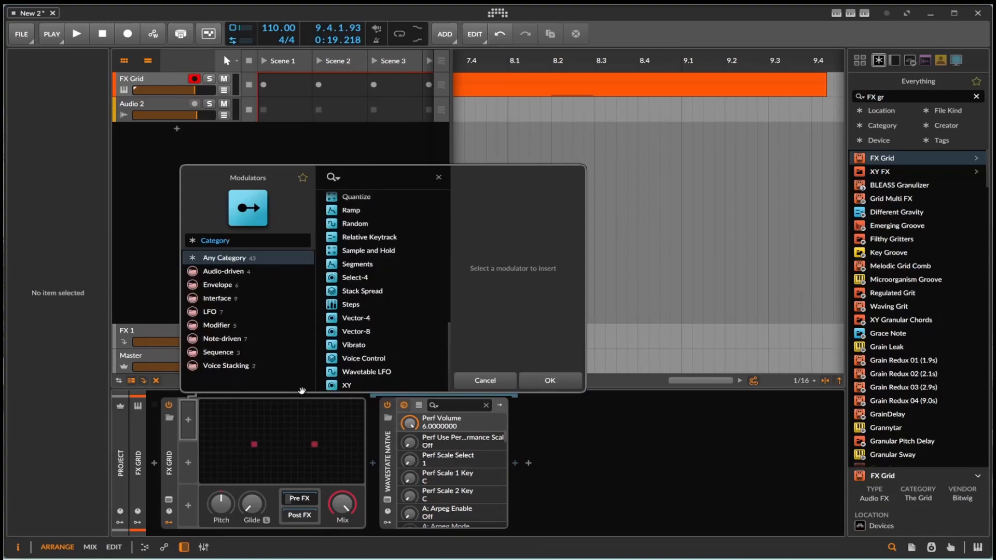
double_click(331, 385)
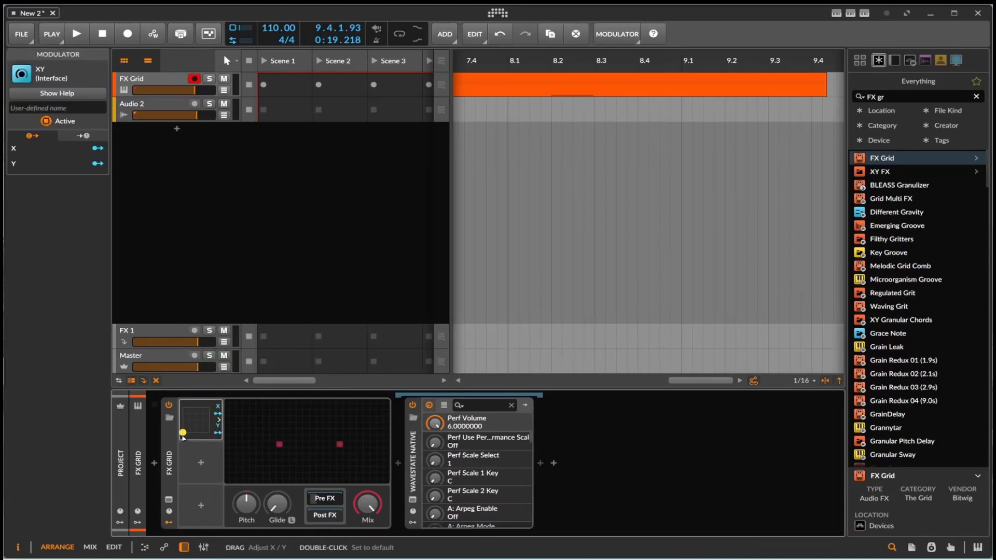
mouse_move(182, 434)
mouse_down()
mouse_move(215, 437)
mouse_move(182, 433)
mouse_up()
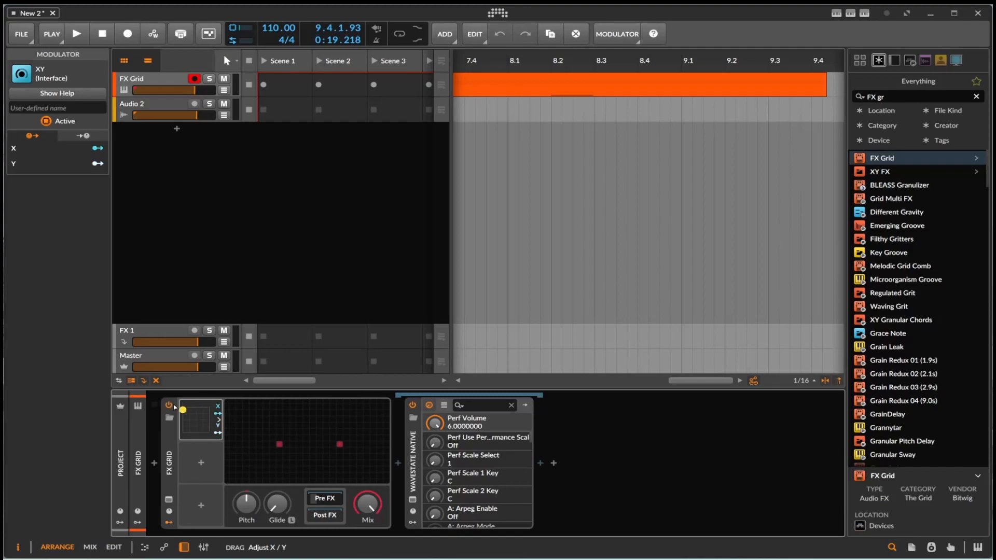
click(323, 453)
During playback, remove the cable between Audio In and Audio Out and reconnect the two modules.
key(space)
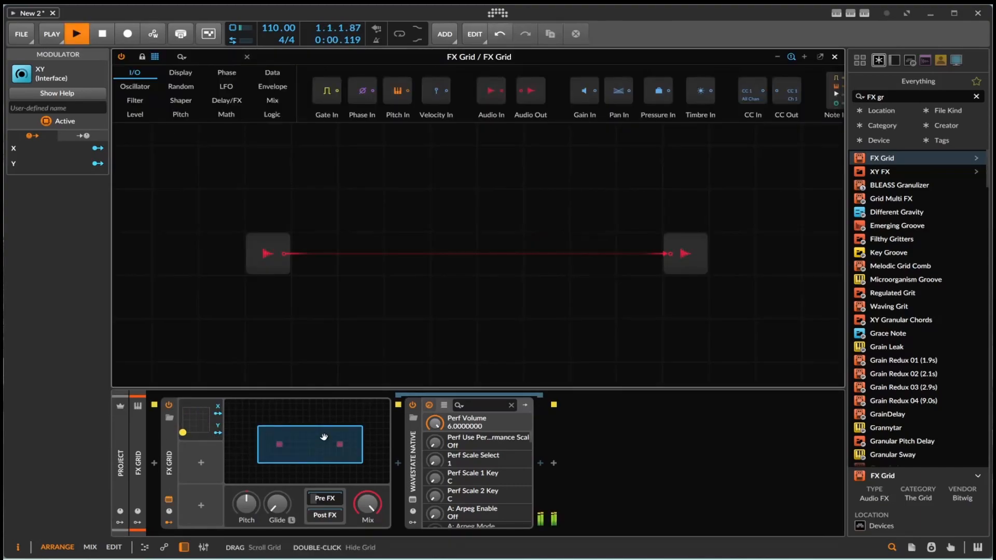
double_click(670, 253)
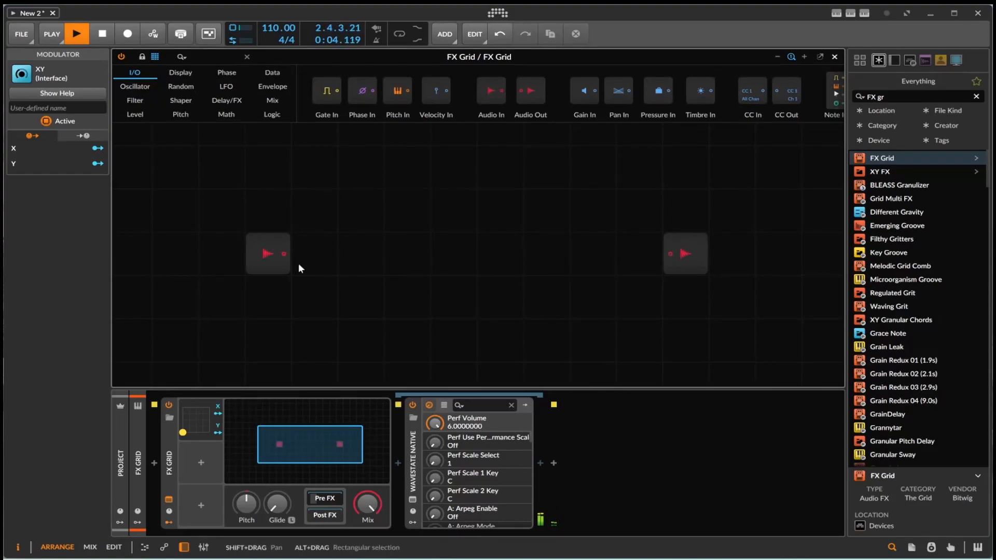
drag(284, 253, 669, 253)
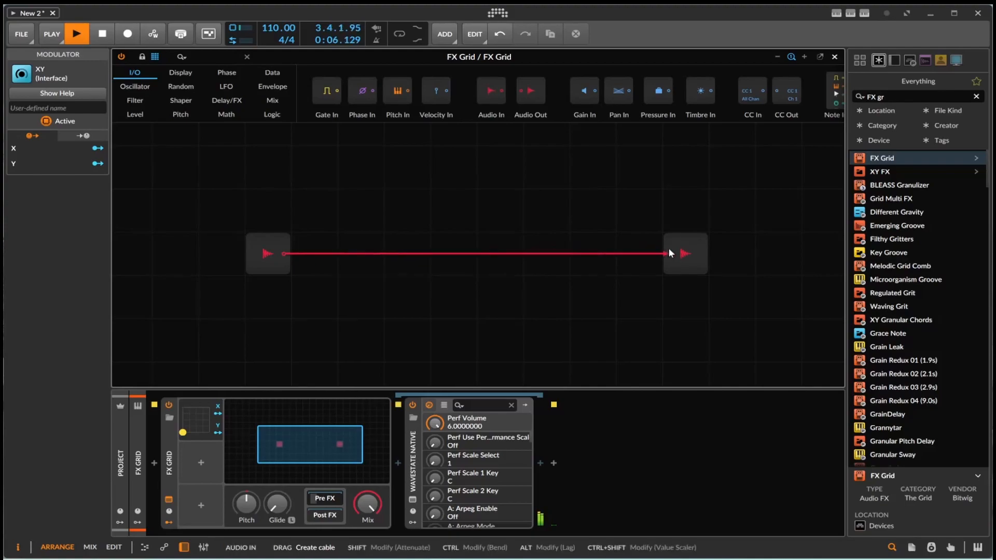
key(space)
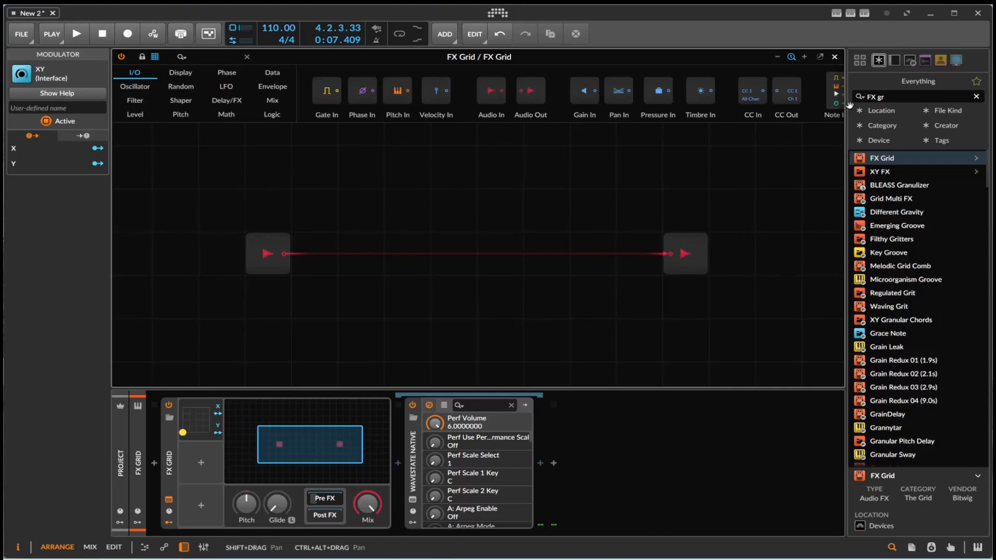
drag(898, 97, 790, 104)
text(File)
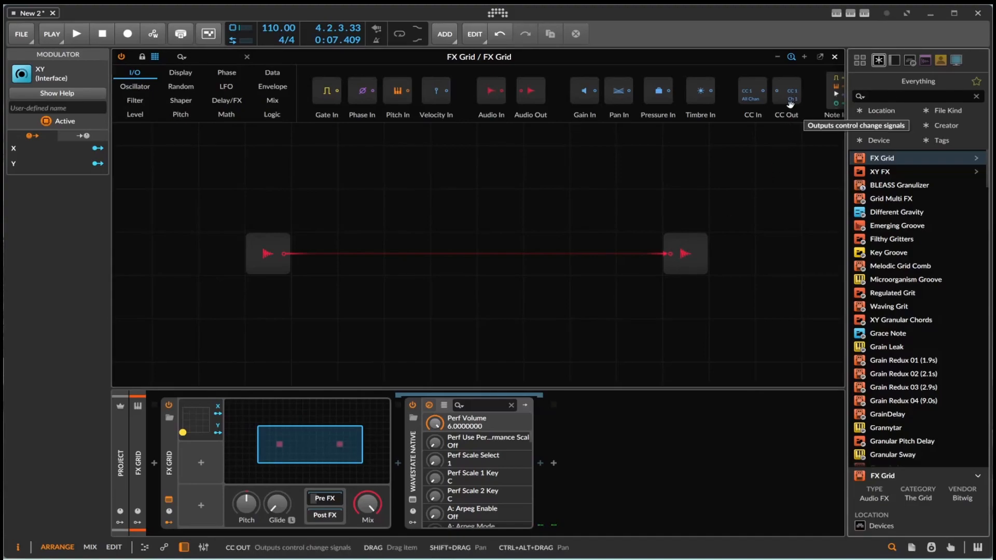
key(BackSpace)
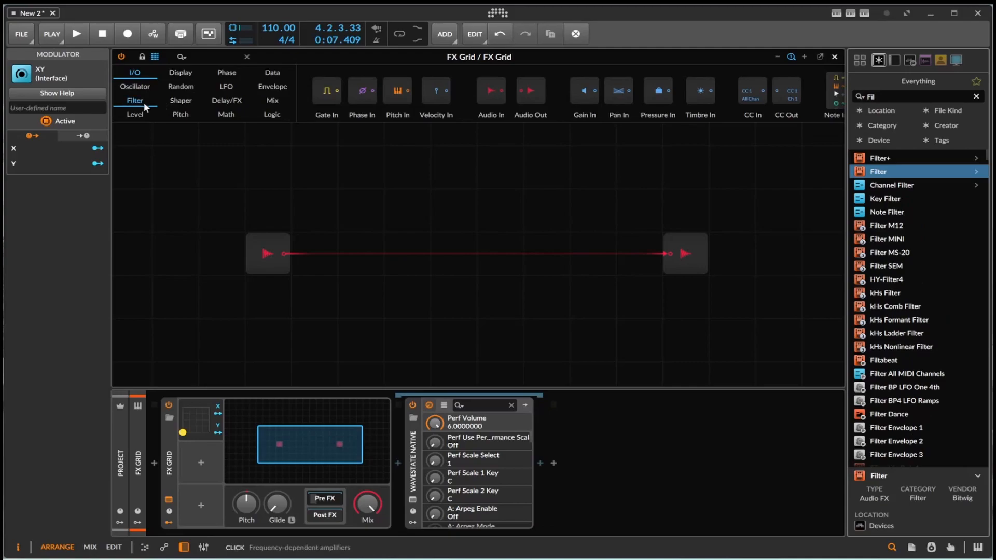
Insert a Low-pass LD filter into the patch and wire it between Audio In and Audio Out.
click(135, 100)
drag(344, 100, 429, 218)
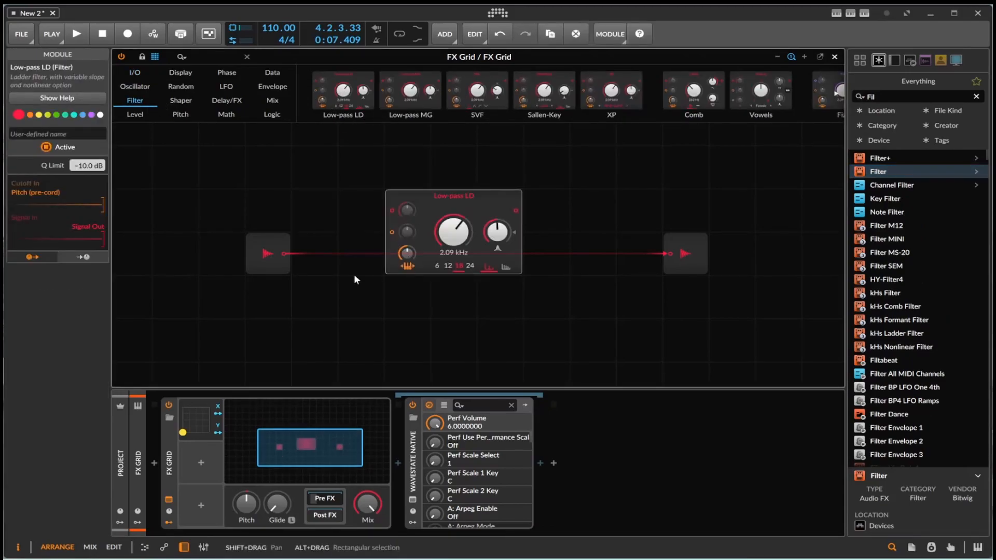
drag(284, 254, 393, 210)
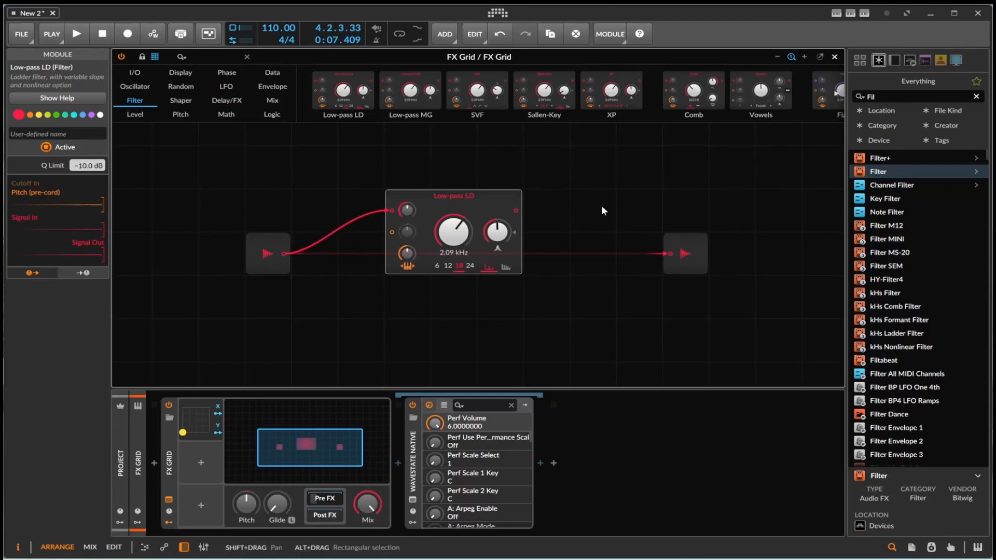
drag(515, 211, 669, 254)
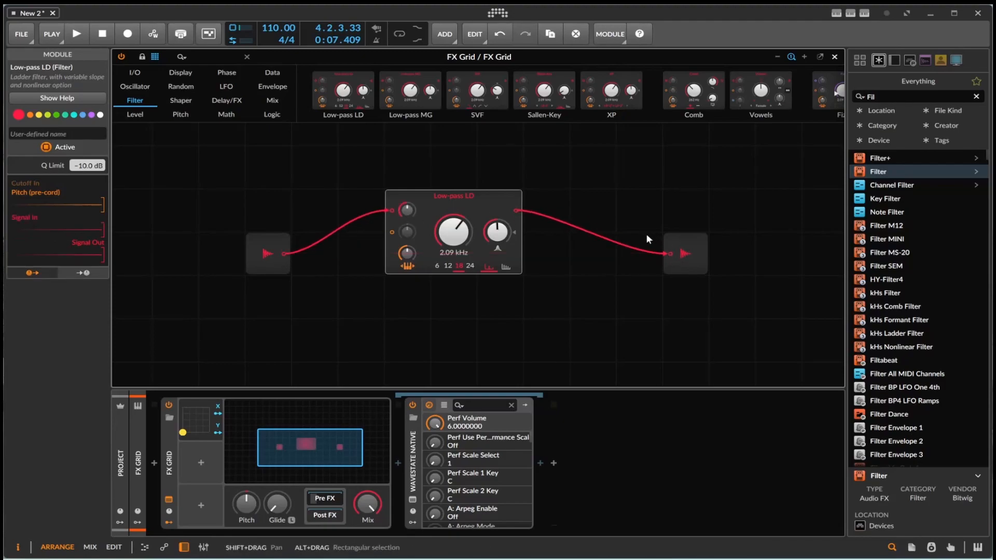
During playback, set the Low-pass LD cutoff to 870 Hz and raise its resonance.
key(space)
drag(454, 232, 453, 262)
drag(497, 232, 453, 220)
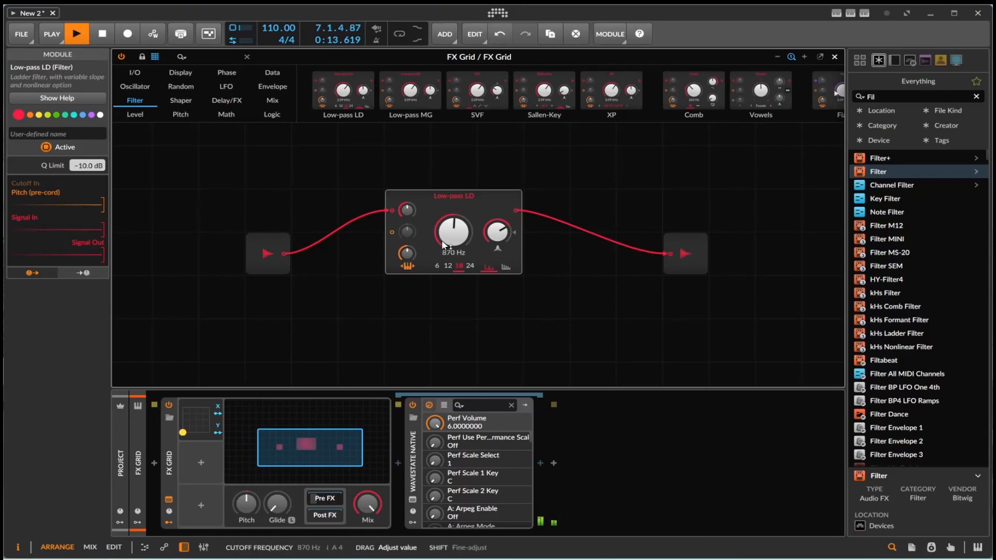
key(space)
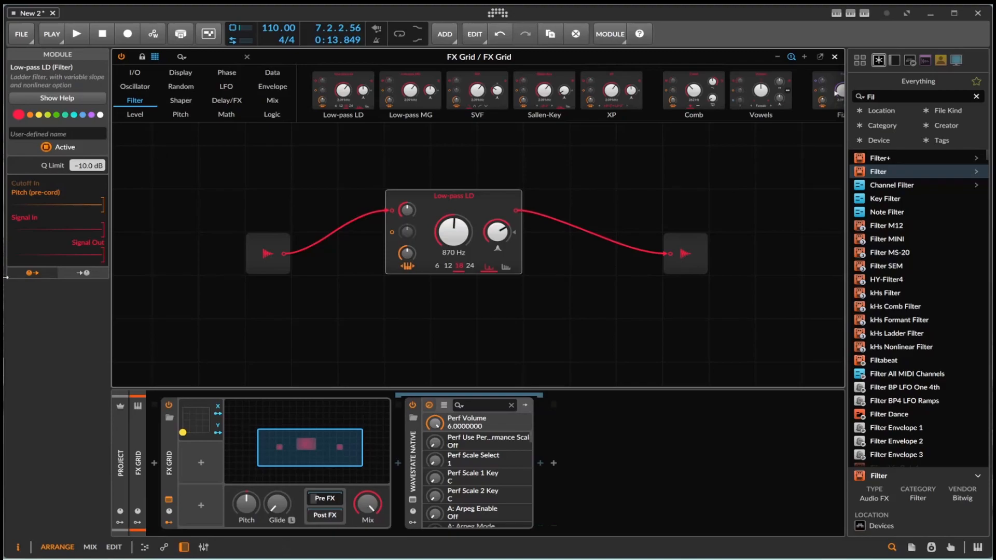
Try out positions of the XY modulator's point and spread the Low-pass LD and Audio In modules apart in the patch.
drag(209, 446, 191, 436)
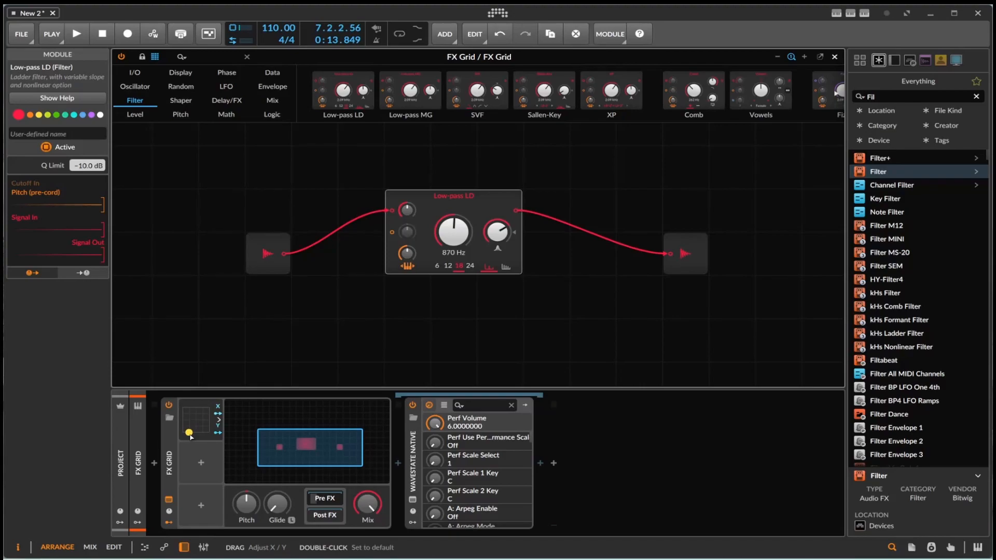
drag(191, 437, 185, 440)
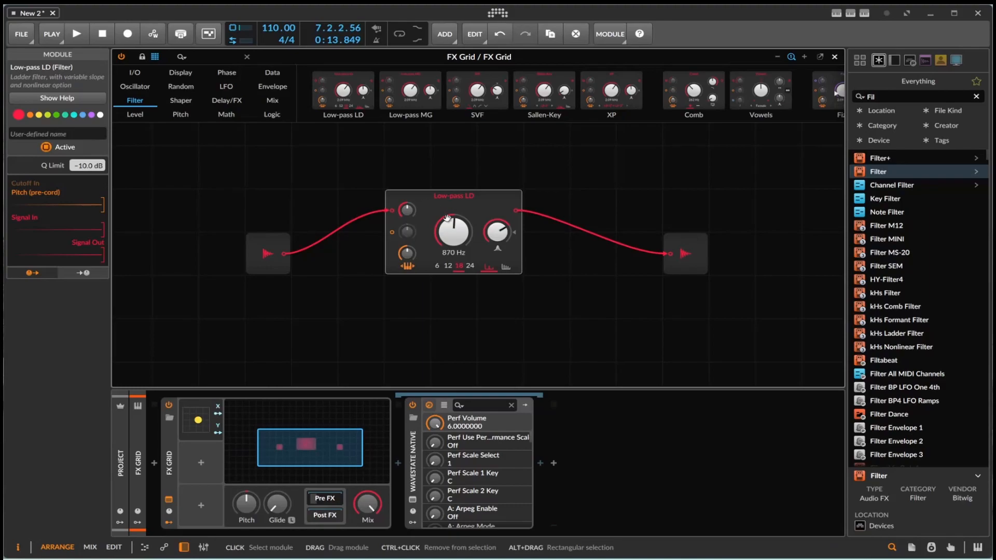
drag(477, 201, 527, 240)
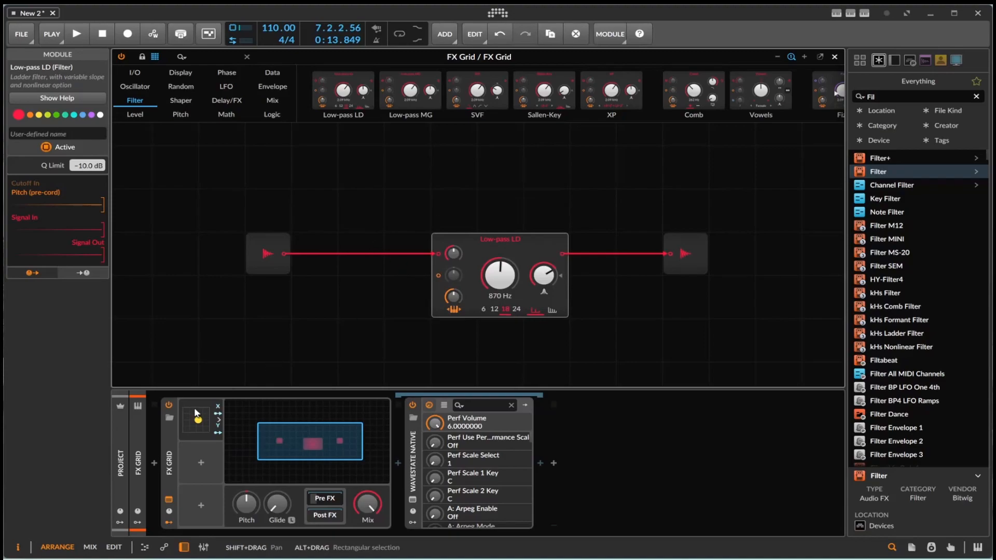
drag(278, 242, 240, 251)
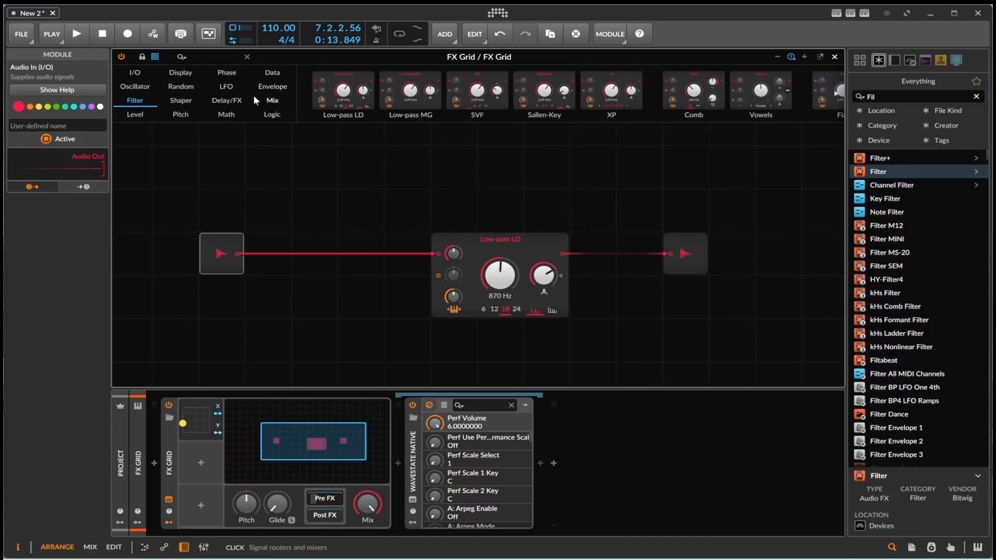
Run a duplicate of the Low-pass LD in parallel with the original, summing both through an Add module before Audio Out.
click(218, 111)
drag(494, 106, 486, 207)
right_click(482, 211)
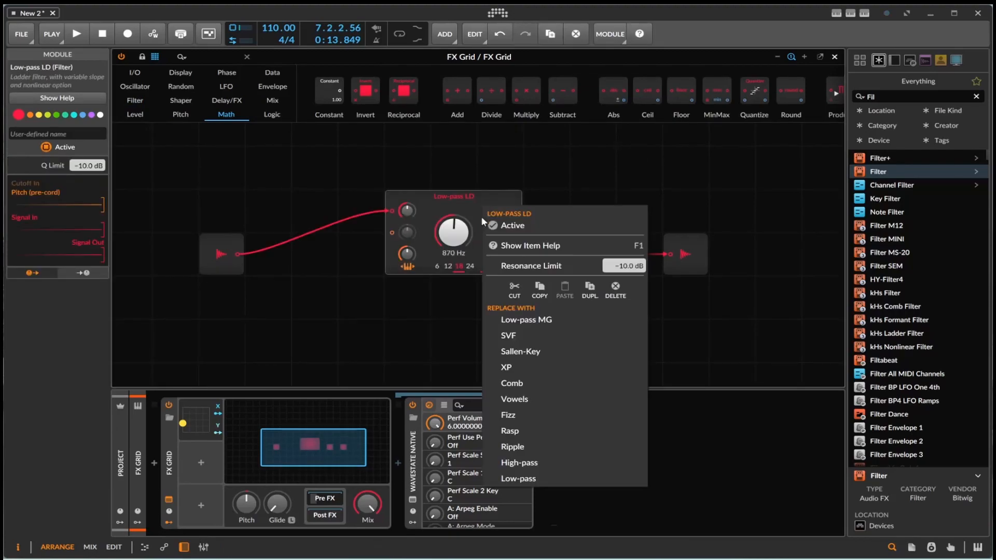
click(590, 289)
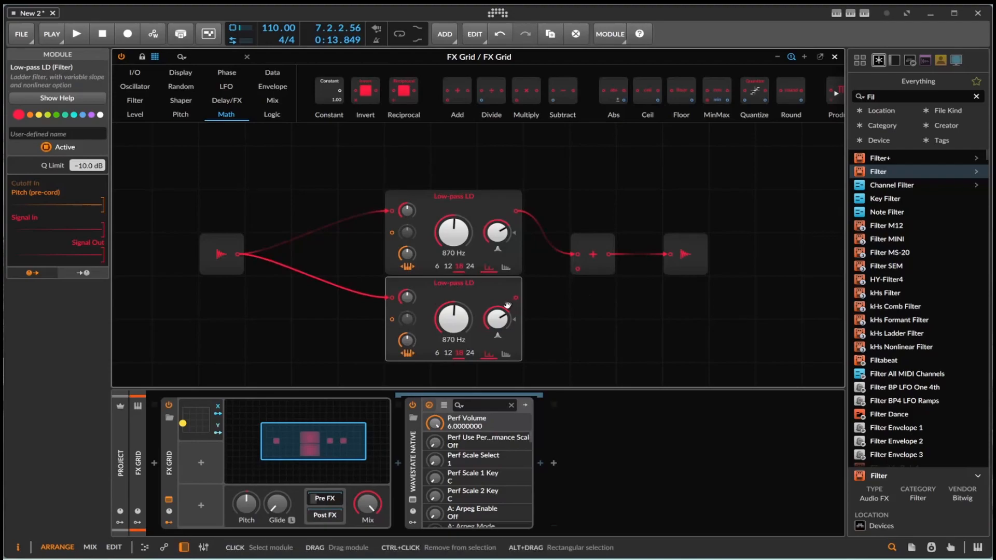
drag(529, 291, 575, 269)
Set the upper filter's cutoff to 1.82 kHz and the lower one's to 466 Hz with reduced resonance while playing back.
drag(453, 319, 454, 337)
click(76, 34)
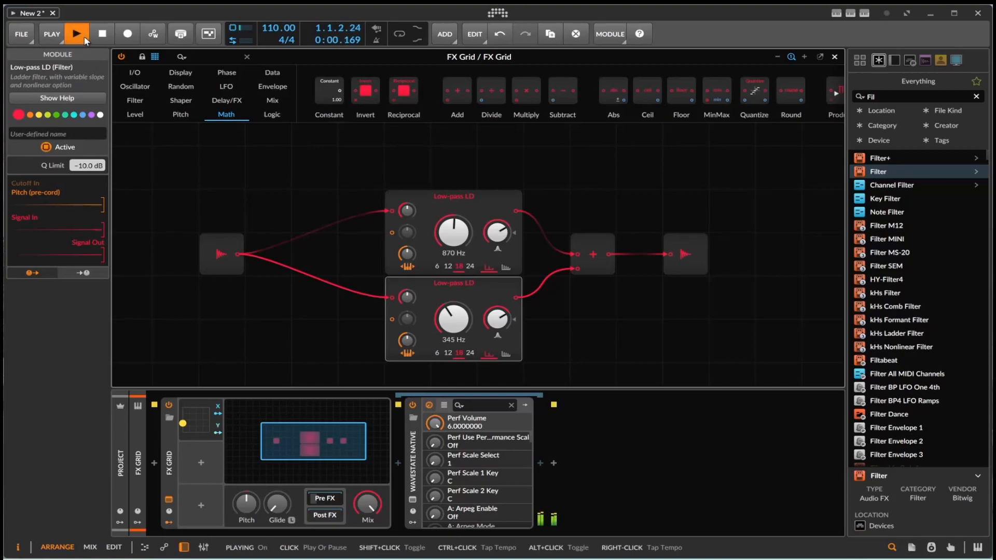
drag(453, 319, 453, 273)
drag(453, 232, 453, 218)
click(497, 319)
drag(497, 319, 497, 318)
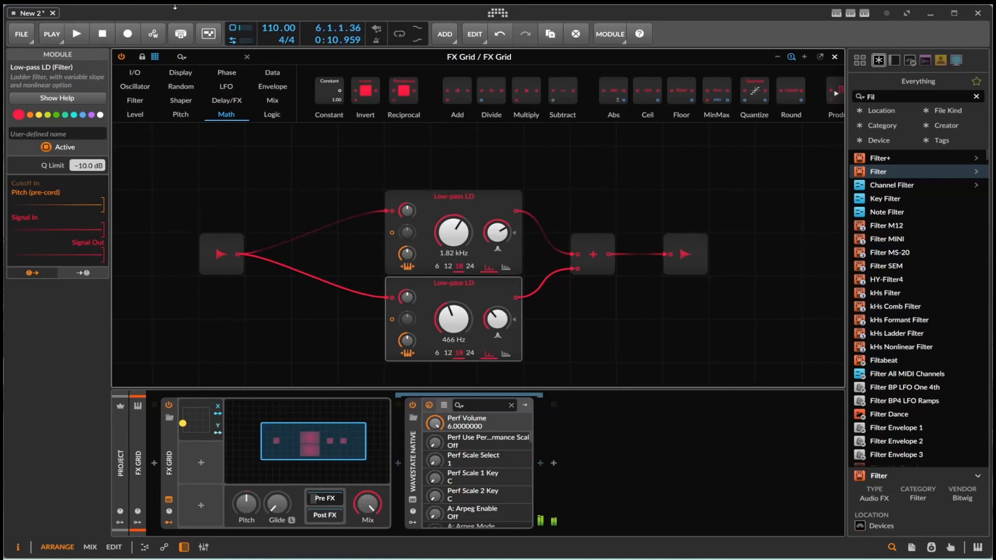
Add a Steps module, lower the upper filter's cutoff to 20.4 Hz, modulate it from Steps by 129.0 and play back.
click(269, 72)
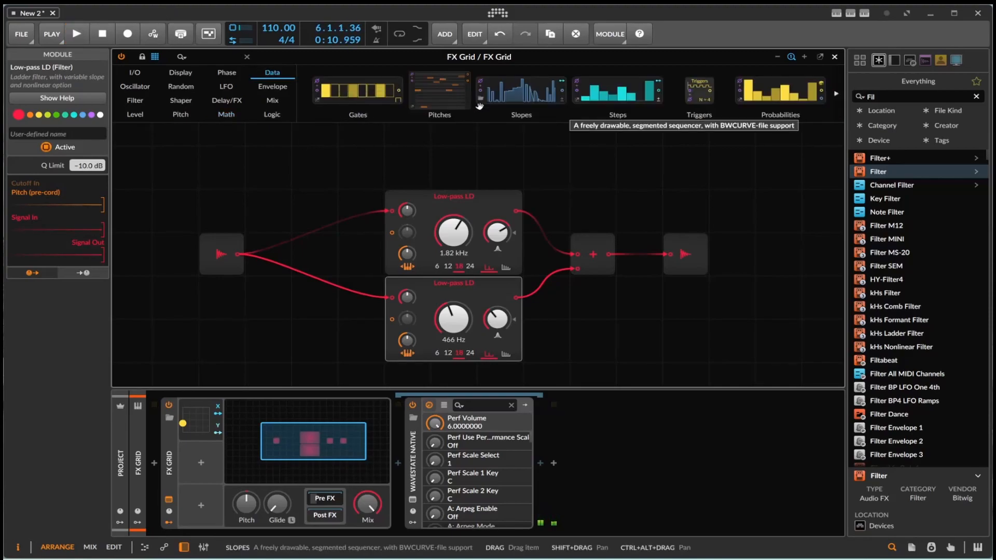
drag(621, 100, 334, 179)
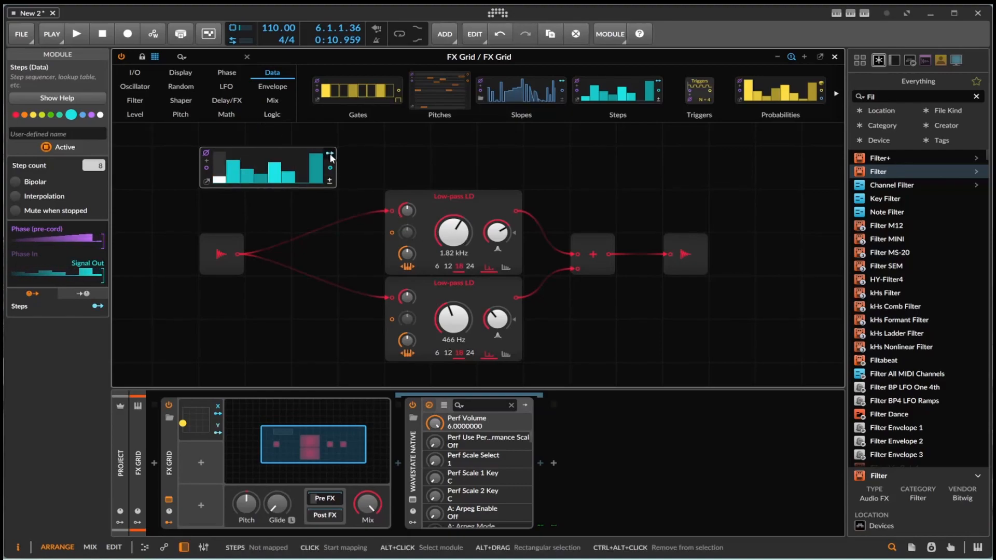
drag(454, 245, 454, 291)
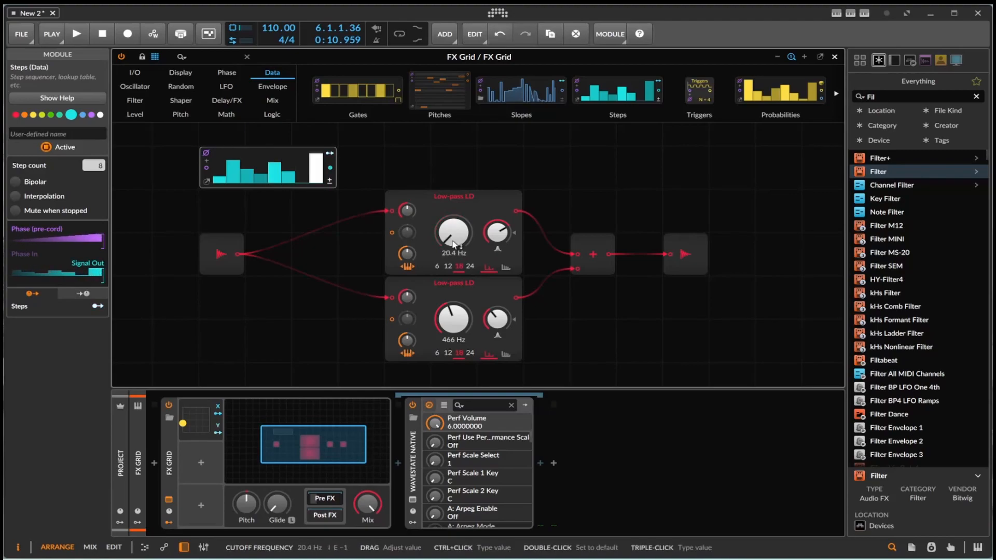
drag(326, 154, 445, 240)
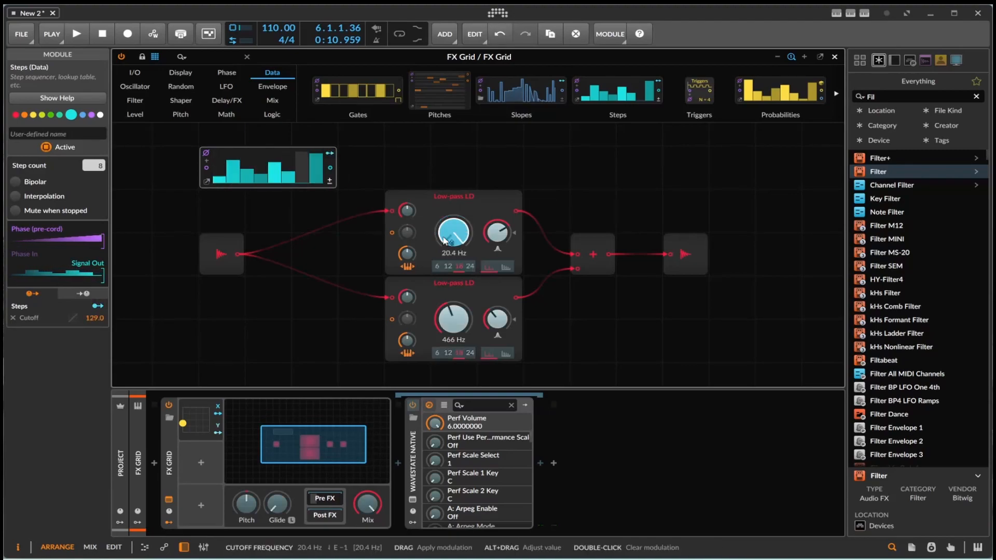
key(space)
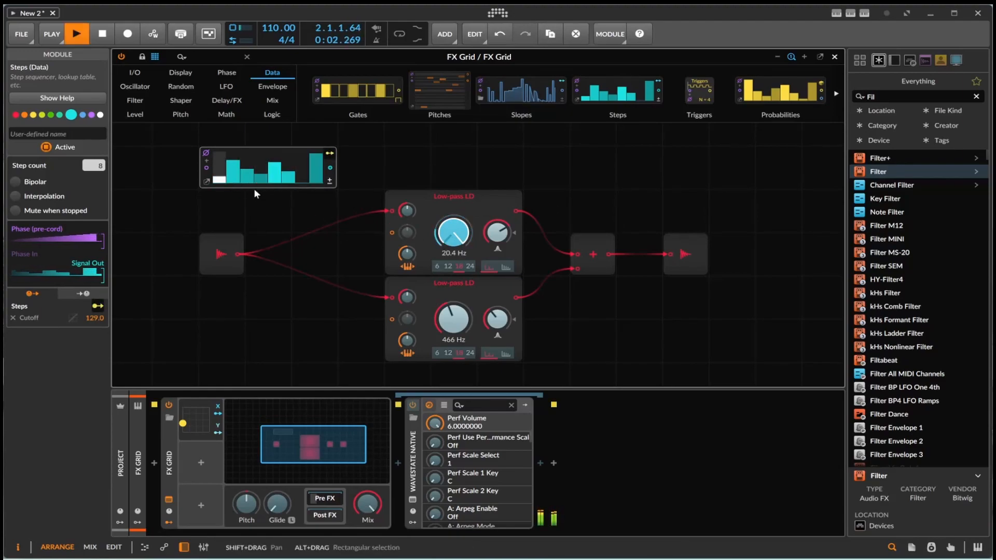
Move the XY modulator's point to its lower-left corner, listen to the result and stop playback.
drag(183, 428, 181, 485)
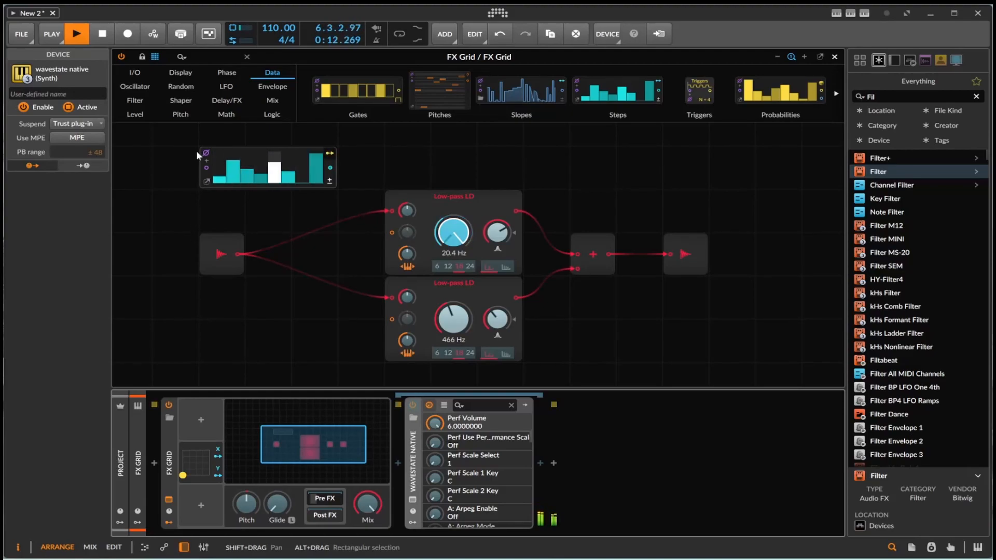
drag(207, 167, 202, 204)
key(space)
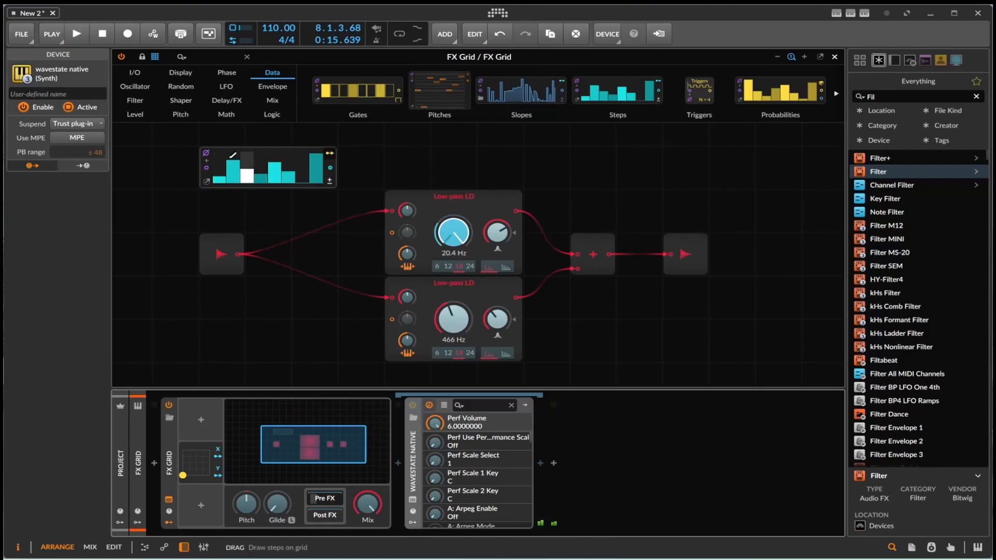
Add a Level module feeding the Steps module's phase input and try modulating its level from Steps.
click(130, 113)
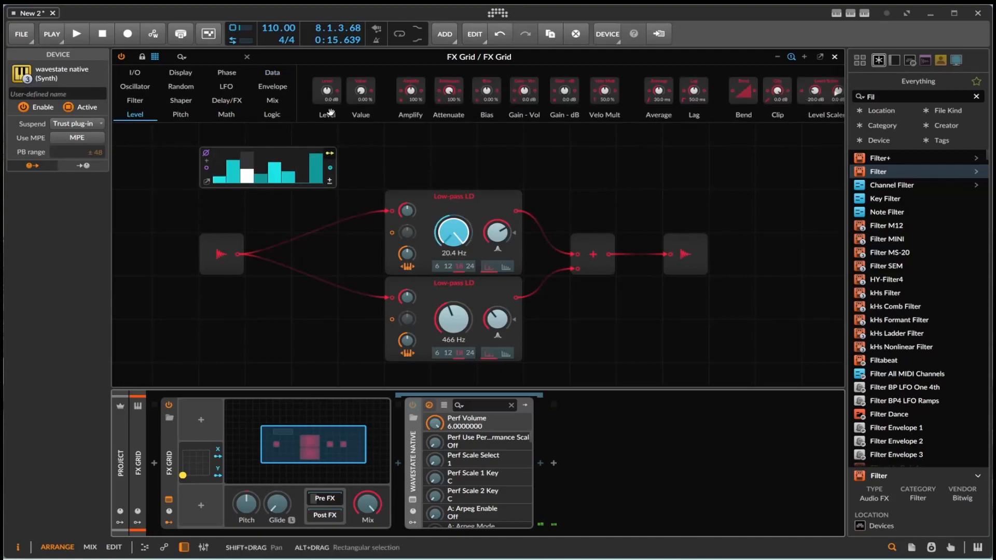
drag(327, 93, 207, 166)
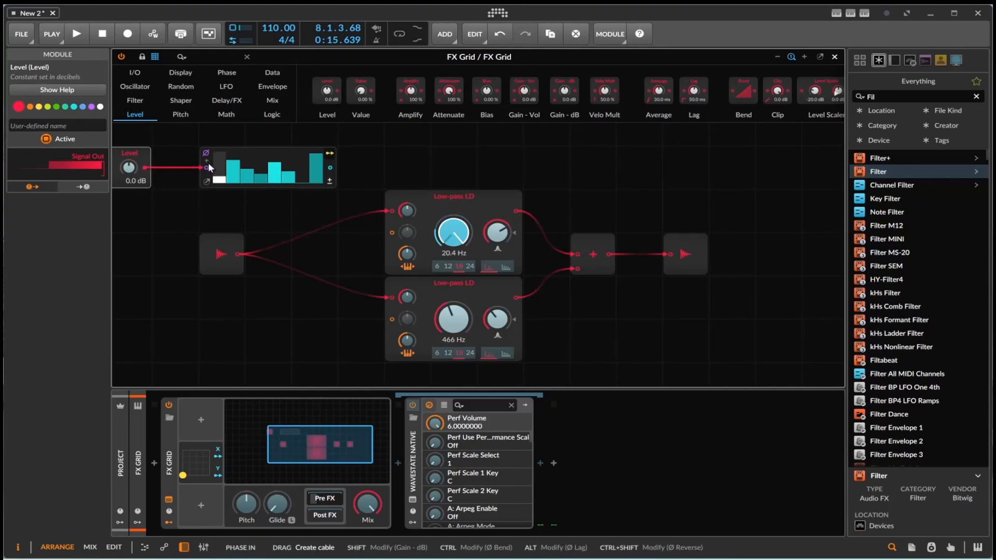
drag(129, 167, 129, 208)
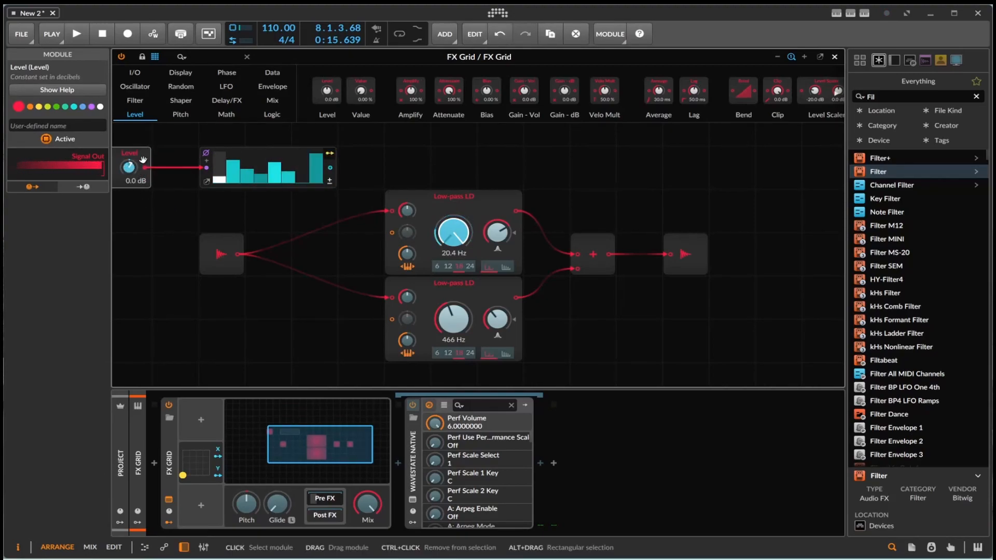
drag(129, 167, 128, 151)
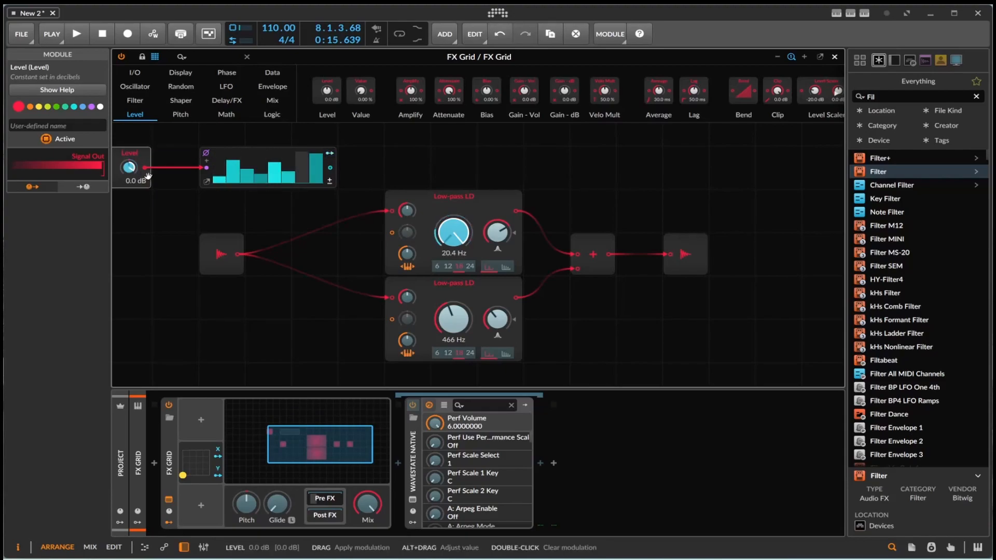
click(327, 154)
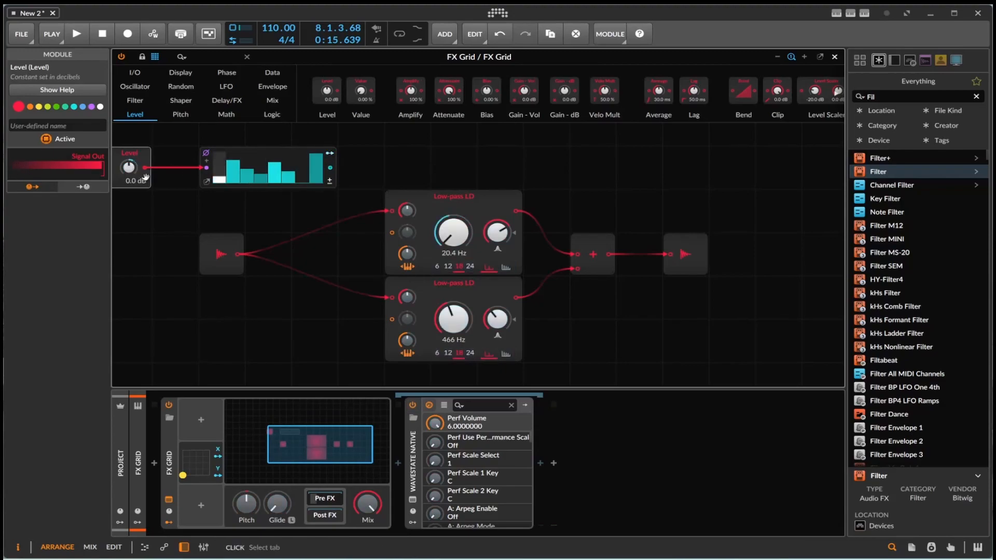
click(331, 154)
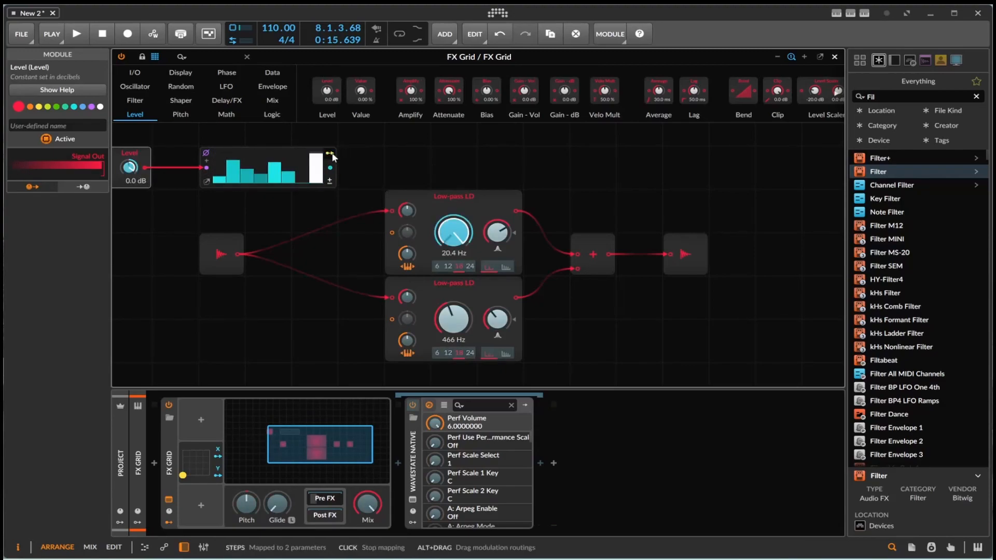
click(331, 156)
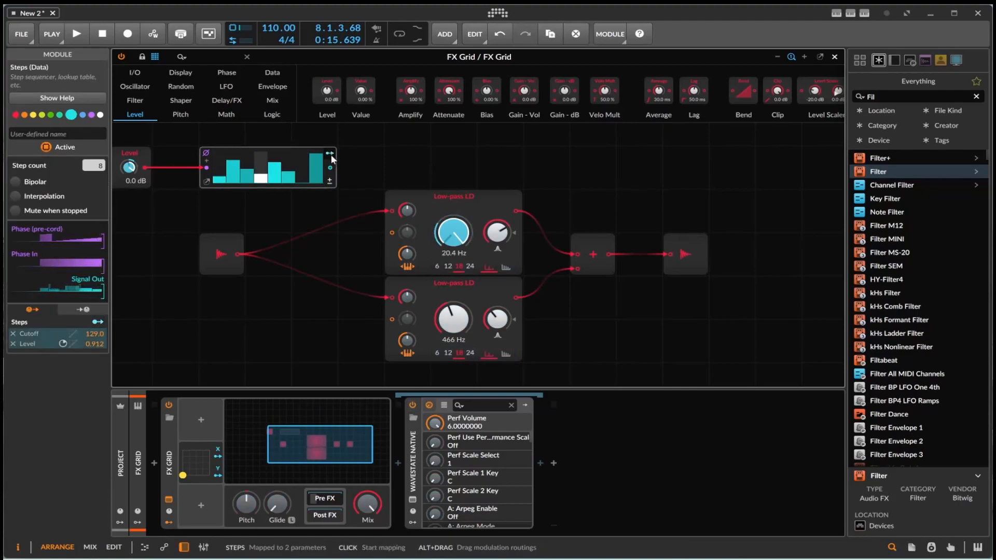
Clear the Level modulation from Steps, try a level of +10.4 dB and delete the Level module.
click(13, 345)
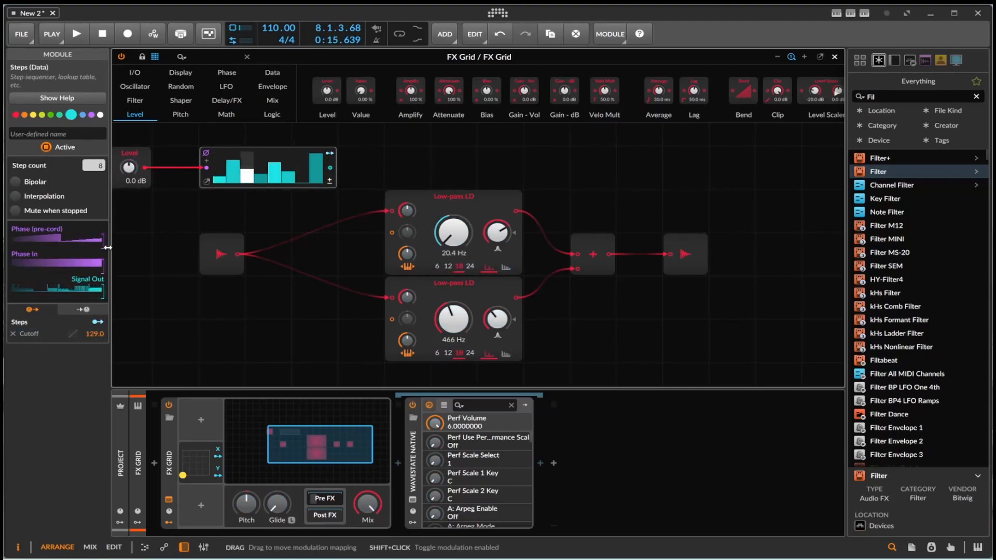
drag(128, 166, 128, 140)
click(144, 156)
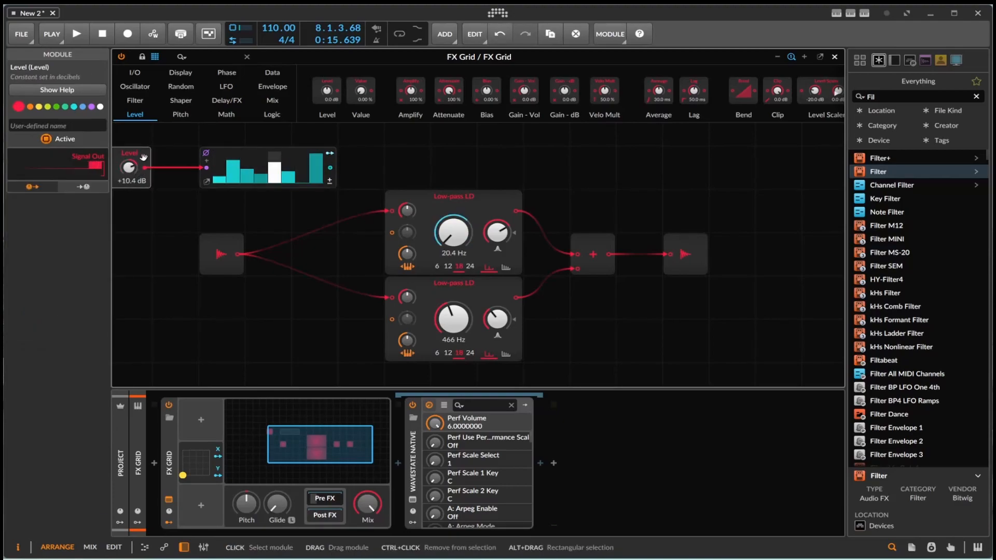
key(Delete)
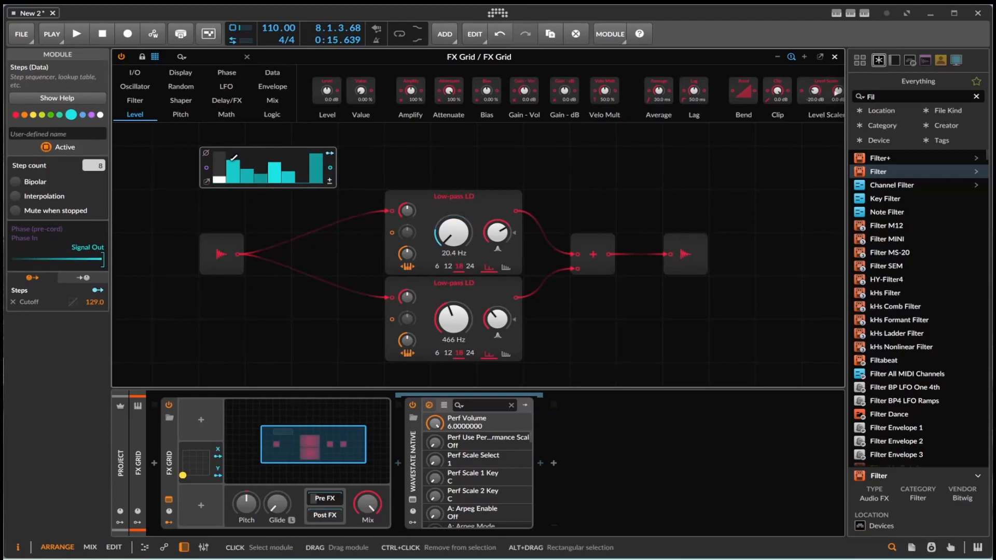
Shift the Steps module to make room and connect a new Phase In module to its phase input.
drag(239, 162, 286, 162)
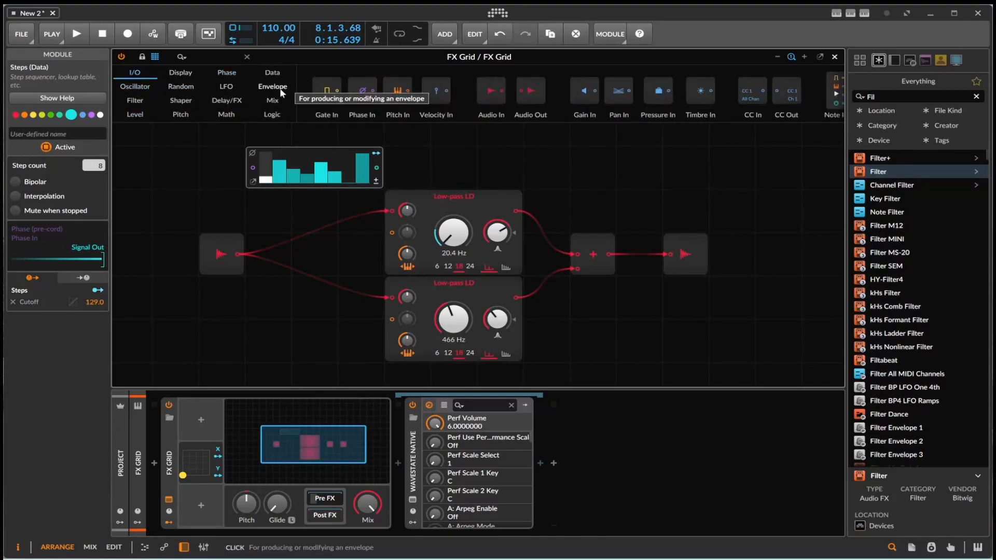
drag(361, 93, 190, 168)
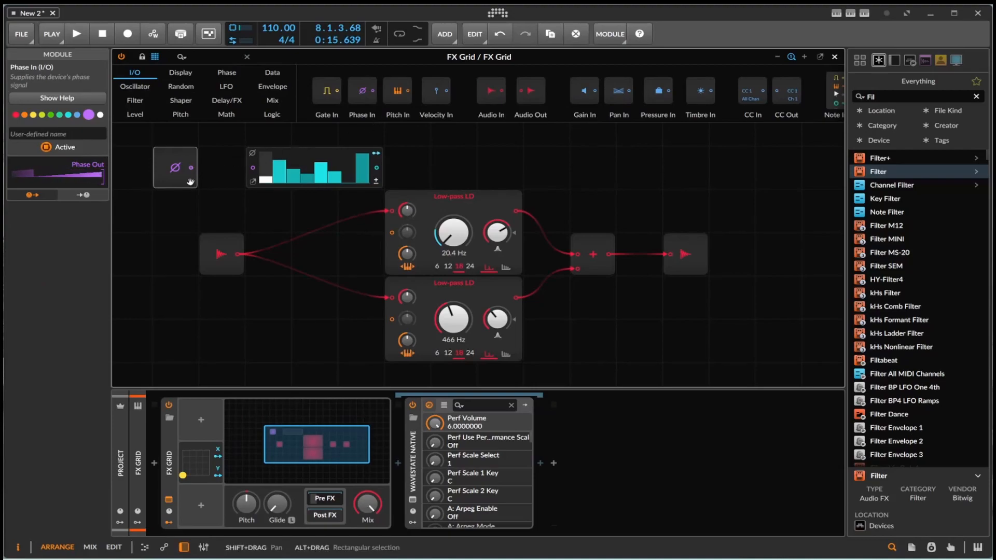
drag(191, 167, 247, 168)
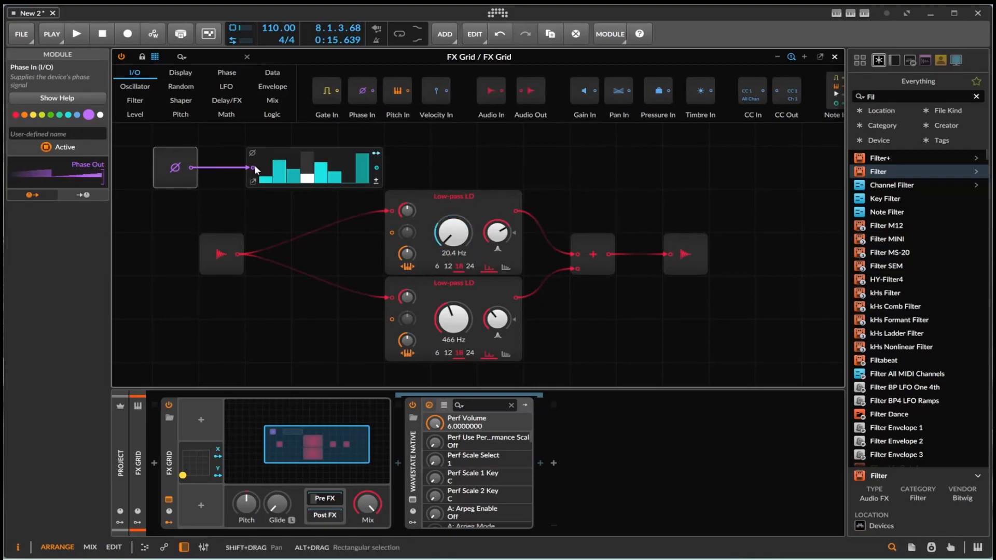
Disconnect Phase In from the Steps module's phase input.
alt+click(251, 167)
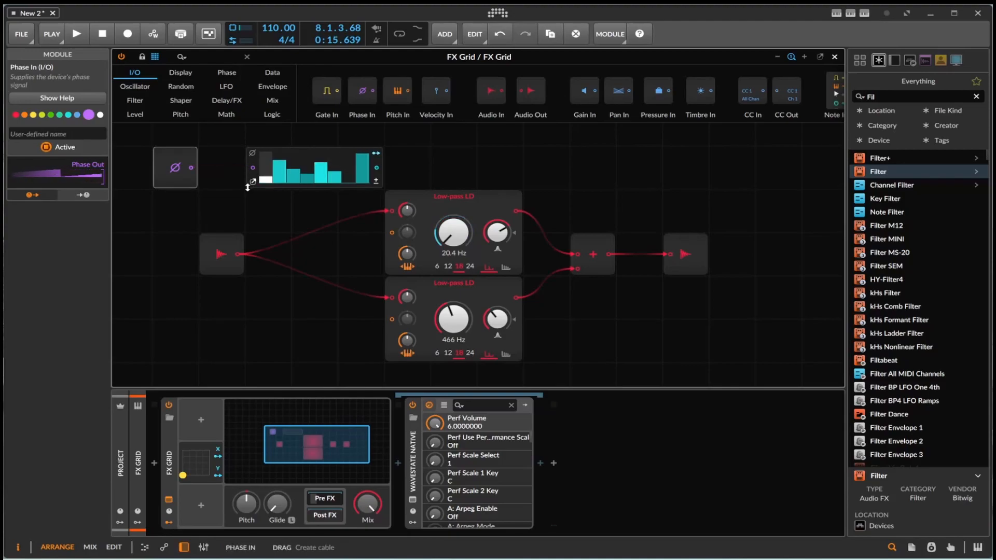
click(290, 168)
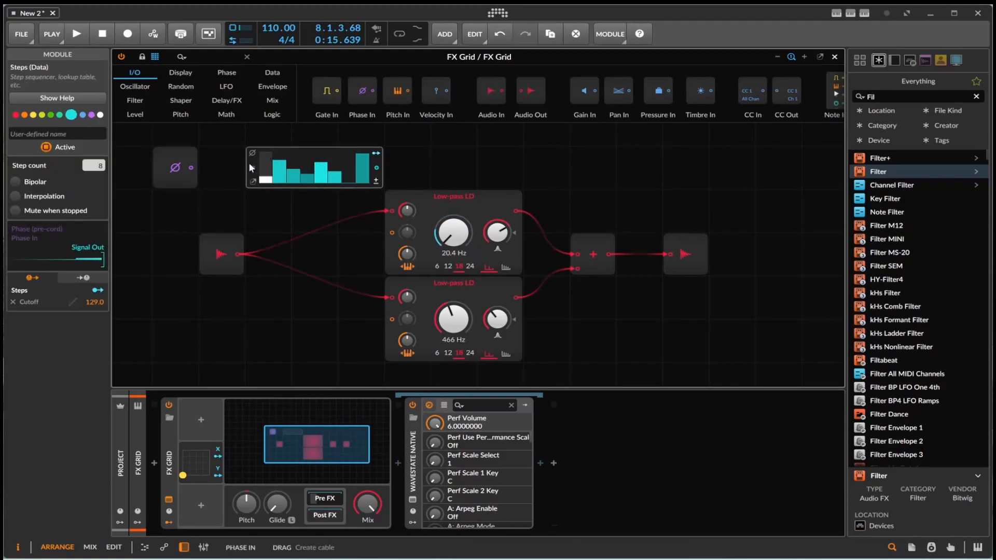
drag(252, 166, 346, 146)
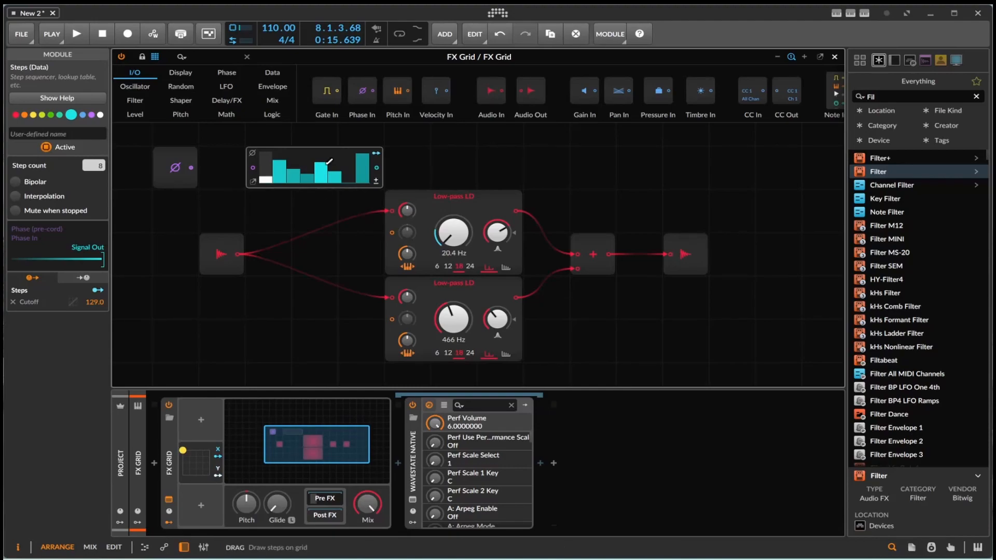
mouse_move(251, 168)
mouse_down()
mouse_move(284, 193)
mouse_move(248, 170)
mouse_up()
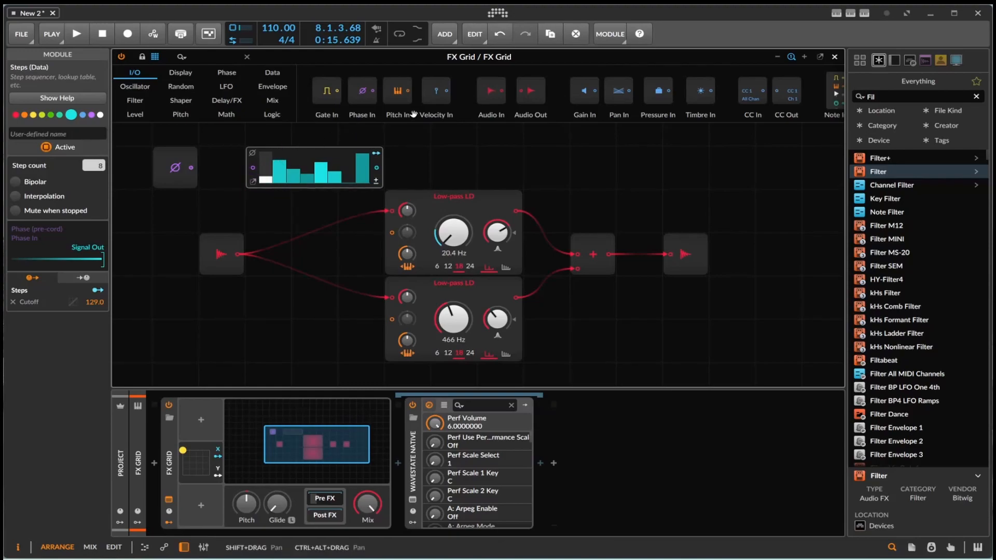
Insert a Select In module ahead of Steps and connect Phase In to its second signal input.
scroll(399, 115, down, 15)
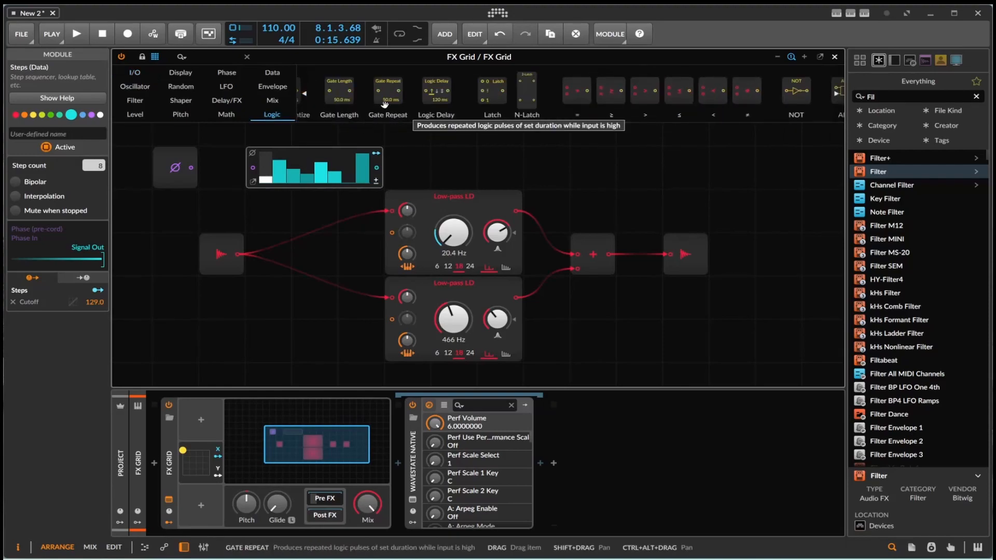
scroll(384, 103, up, 3)
scroll(404, 116, up, 5)
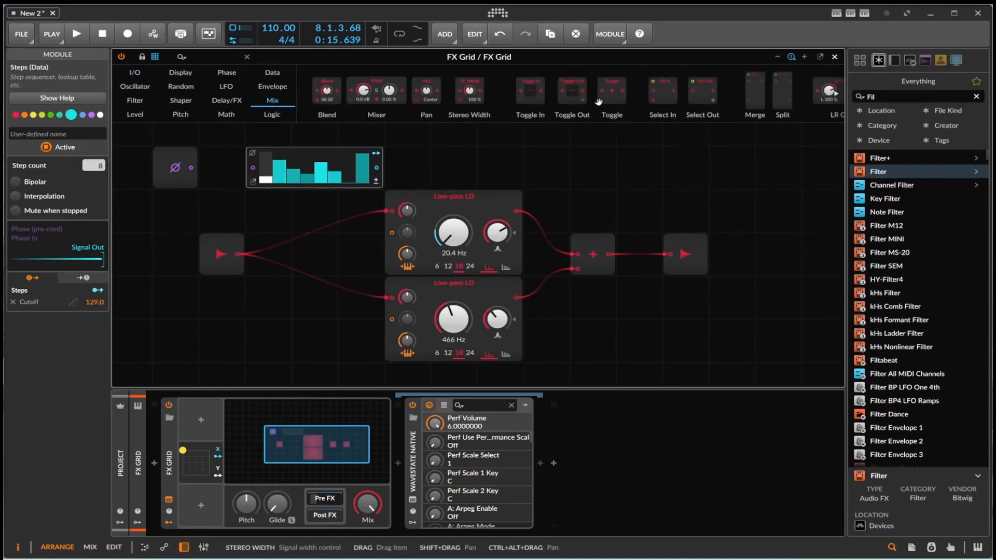
drag(707, 106, 254, 172)
click(202, 181)
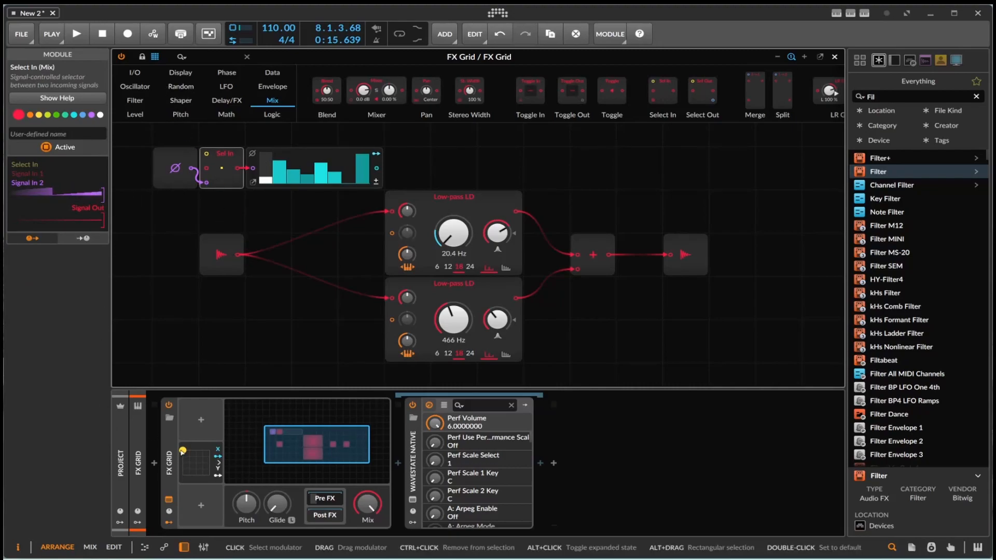
Return the XY point to its lower-left corner and add a Value module feeding Select In's select and first signal inputs.
click(190, 475)
drag(182, 483, 166, 480)
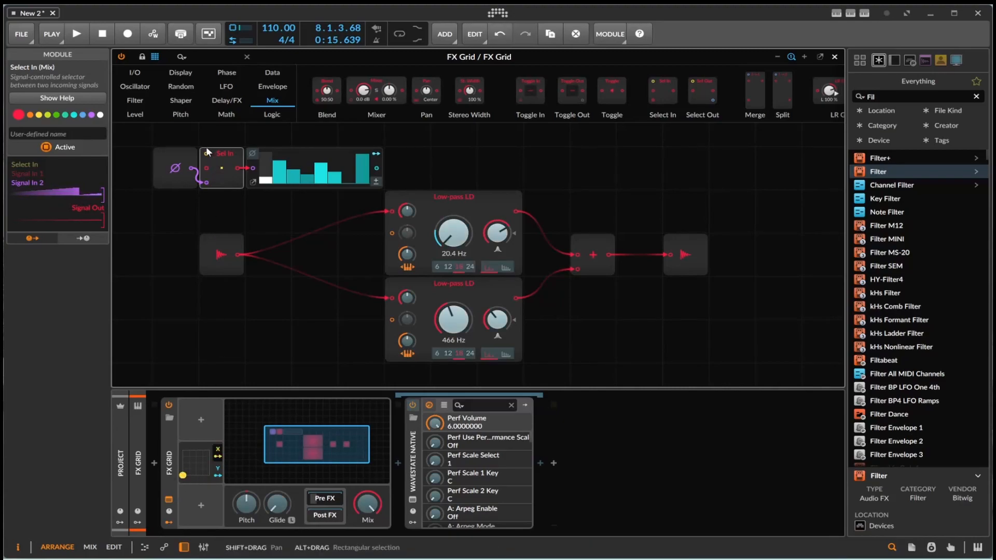
scroll(182, 169, up, 2)
click(130, 113)
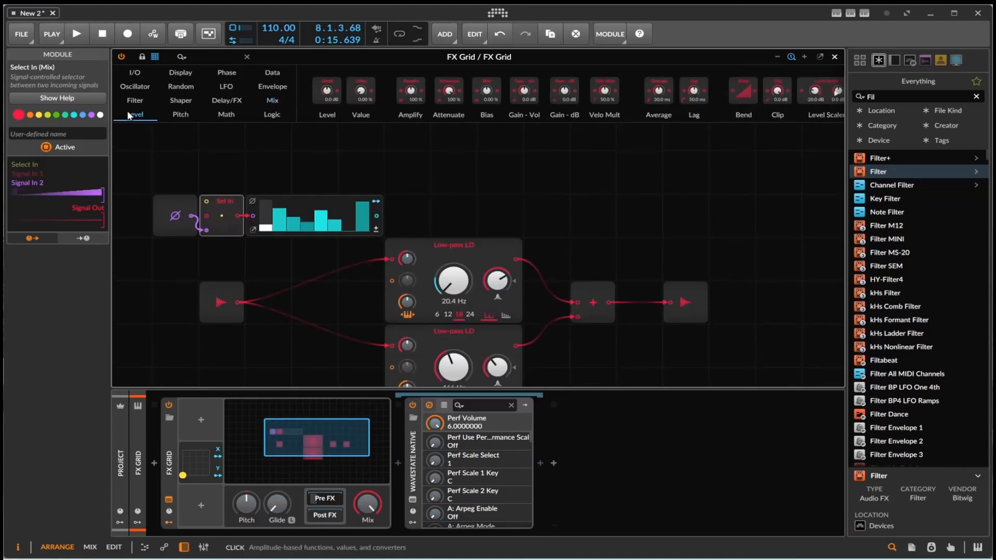
drag(360, 93, 207, 215)
Try the Value module at 62.4 % and reset it to 0.00 %.
drag(175, 173, 175, 83)
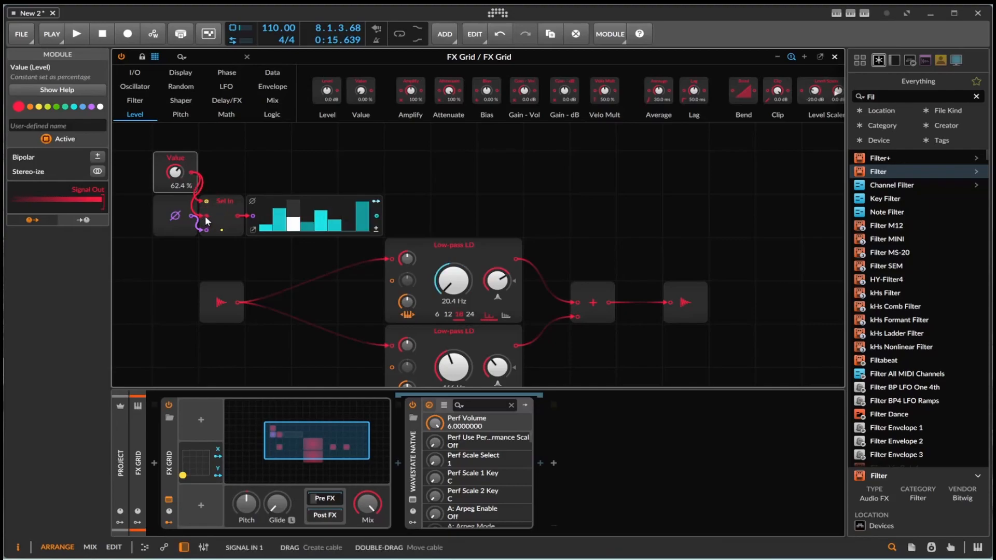
mouse_move(181, 180)
mouse_down()
mouse_move(182, 244)
mouse_move(177, 175)
mouse_up()
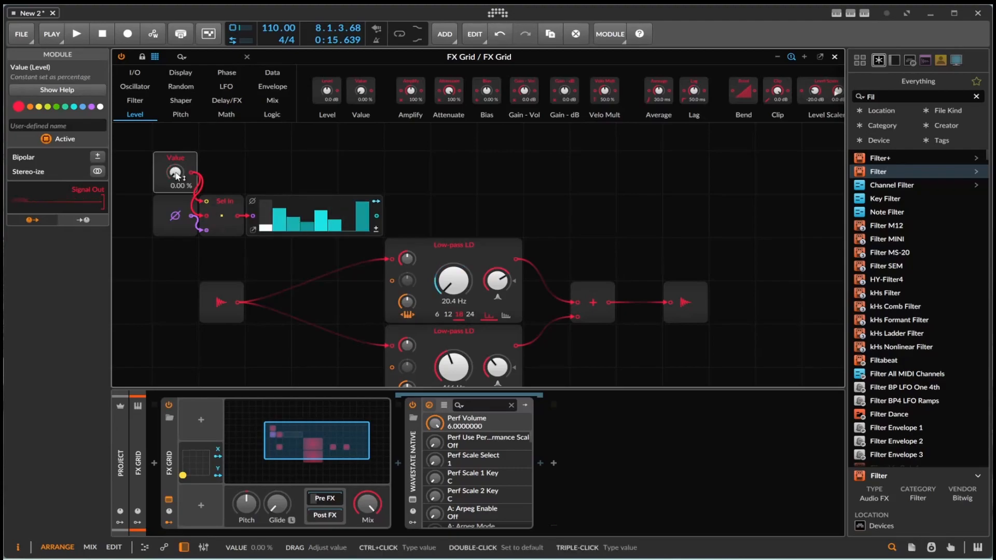
mouse_move(177, 175)
mouse_down()
mouse_move(177, 158)
mouse_move(177, 178)
mouse_up()
double_click(177, 174)
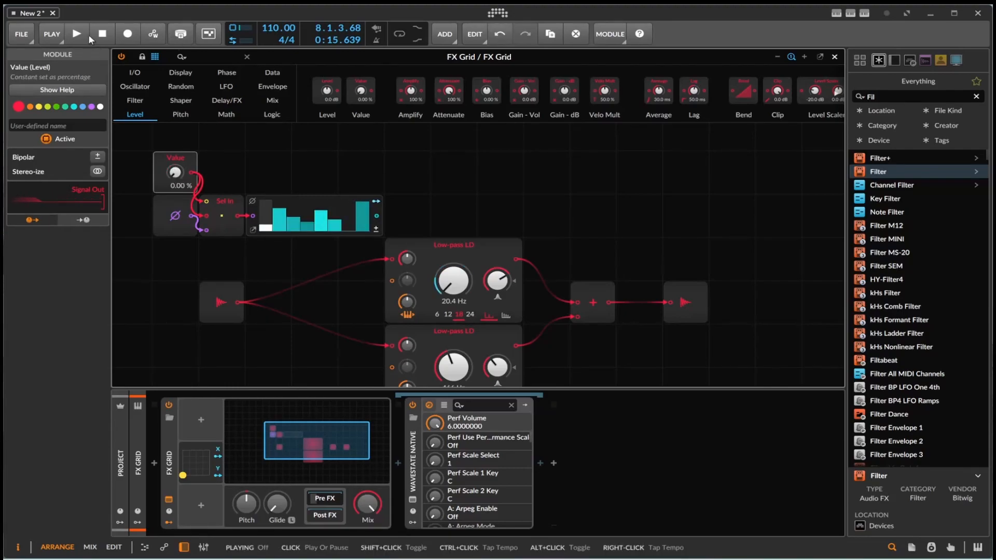
Play back while adjusting the Value module, return it to 0.00 % and stop playback.
click(87, 34)
drag(174, 174, 182, 204)
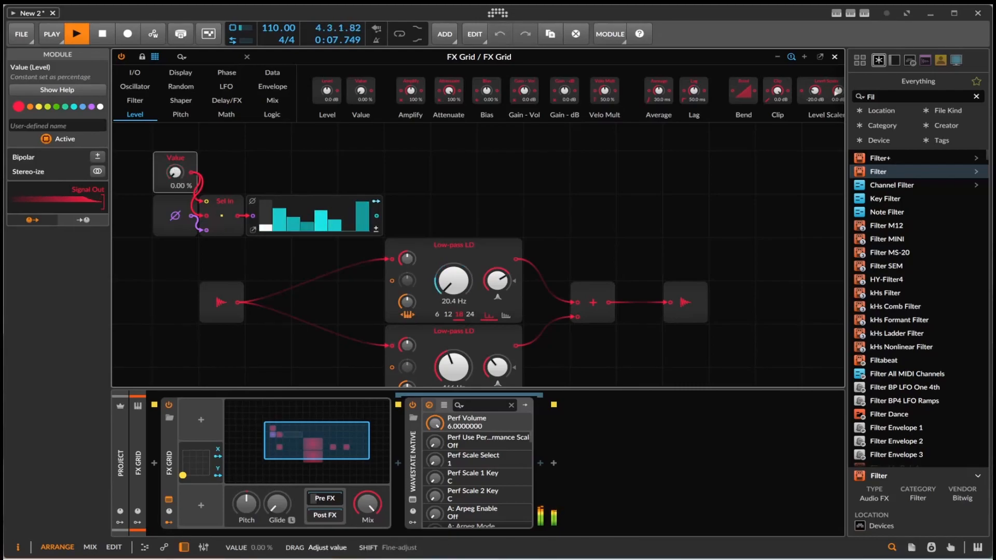
click(107, 41)
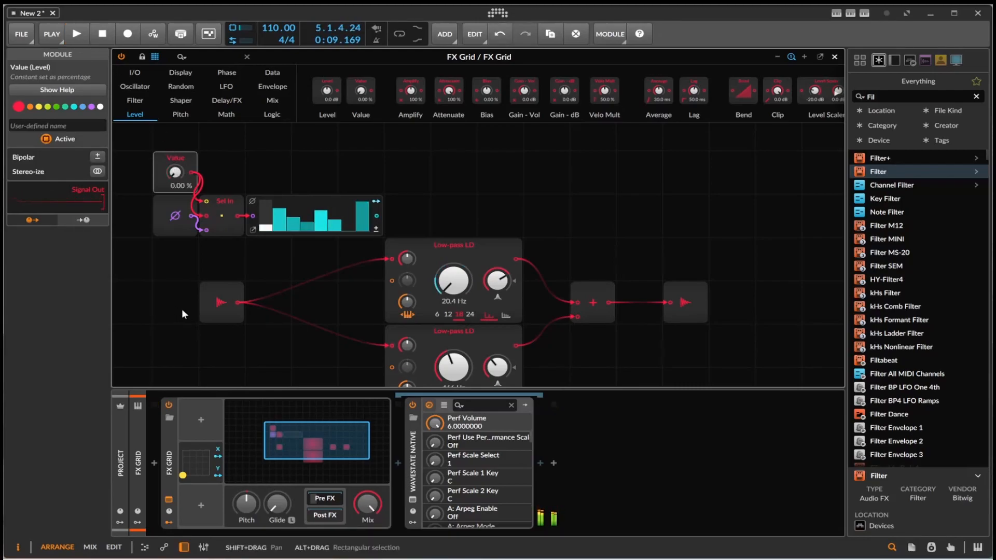
Modulate the Value module's value from the XY modulator's X axis and start playback.
click(217, 456)
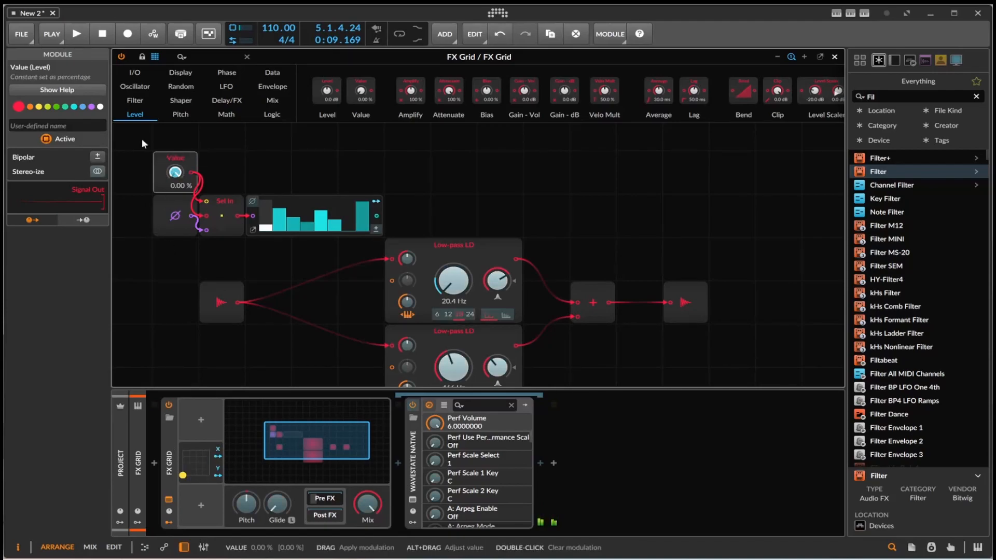
click(218, 458)
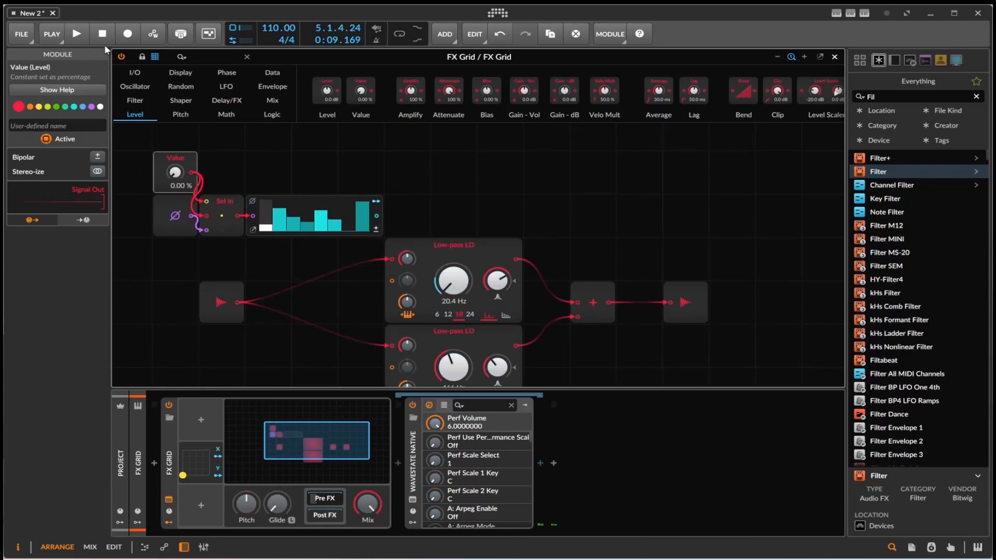
key(space)
Try several positions of the XY modulator's point during playback to hear the Steps modulation switch.
drag(184, 476, 208, 462)
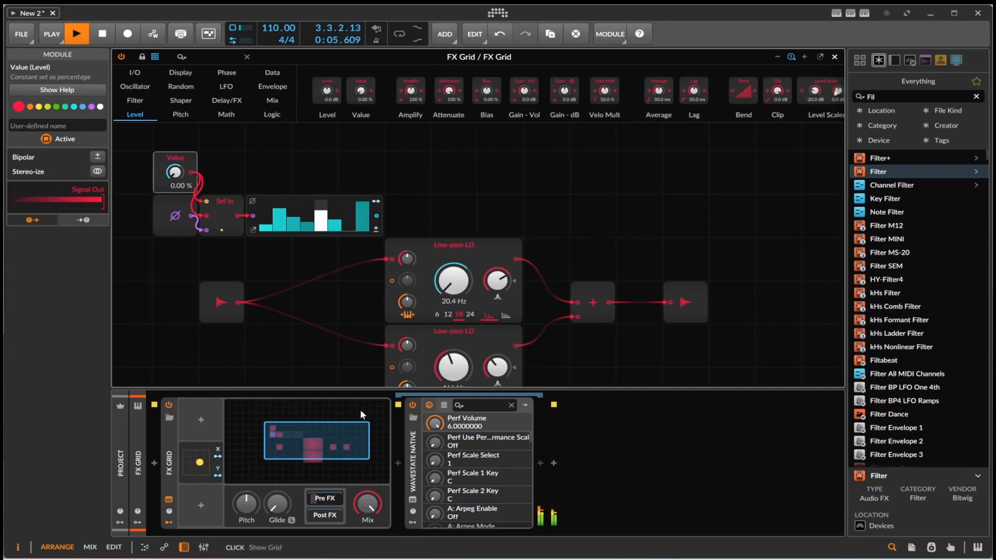
drag(204, 467, 191, 480)
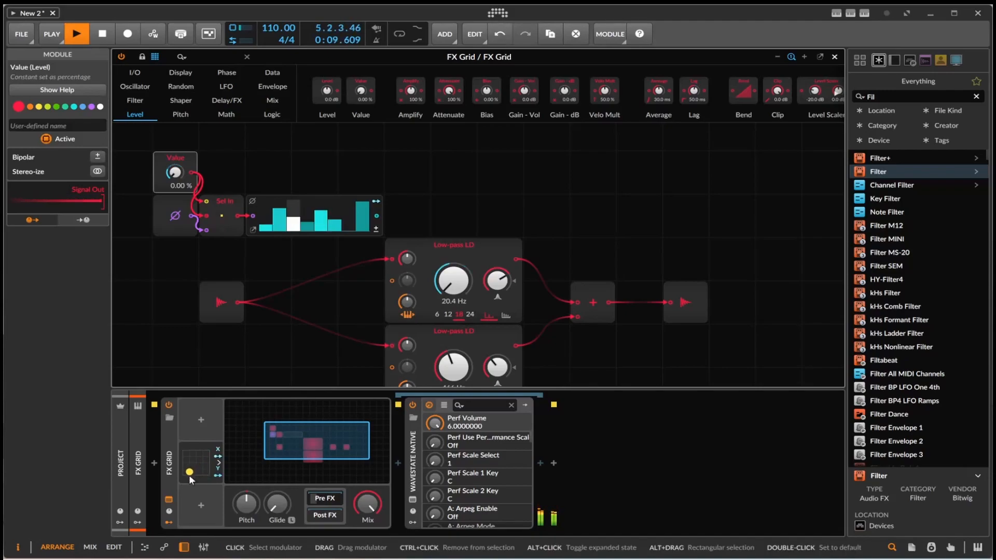
click(186, 480)
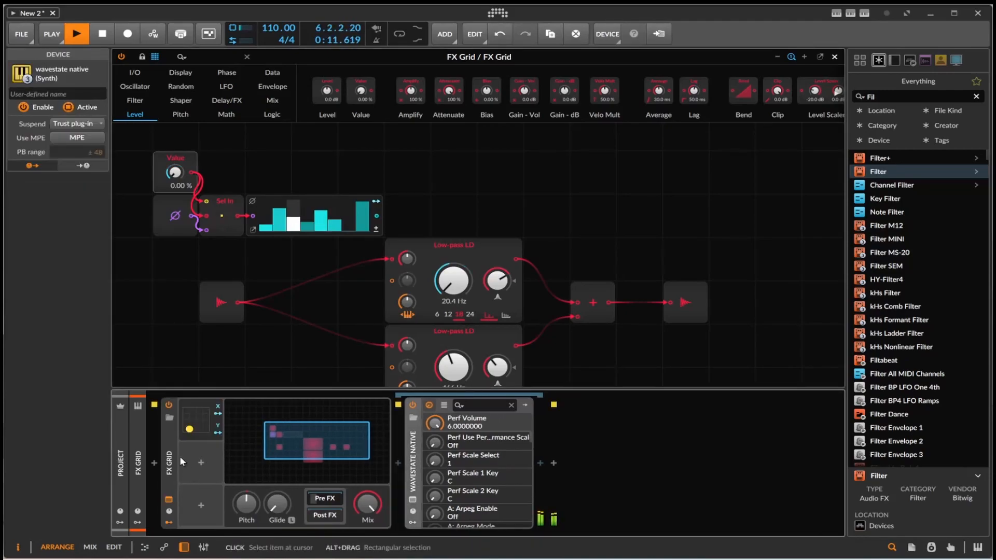
mouse_move(190, 430)
mouse_down()
mouse_move(184, 437)
mouse_move(197, 443)
mouse_up()
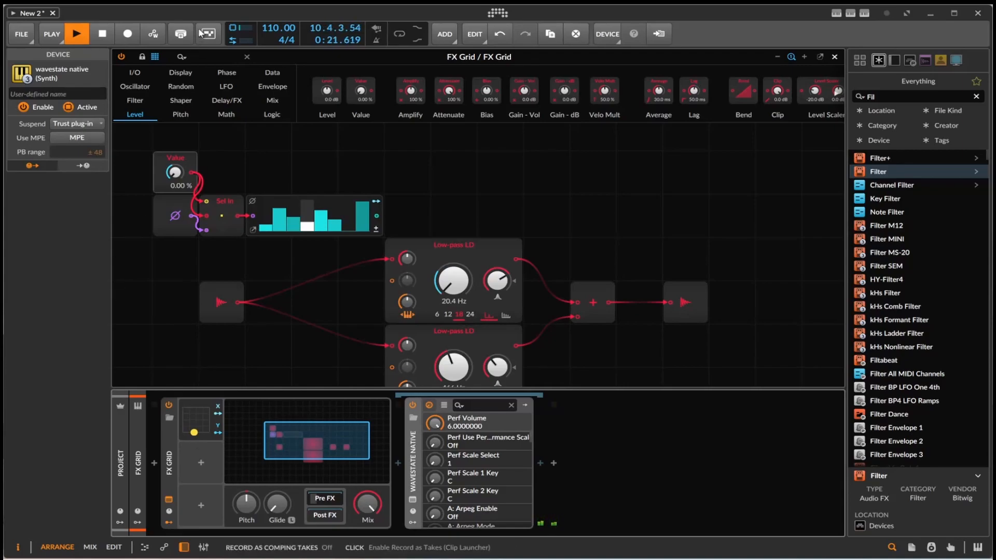
Restart playback, try different X positions of the XY modulator's point to hear the upper filter's modulation, and stop playback.
key(space)
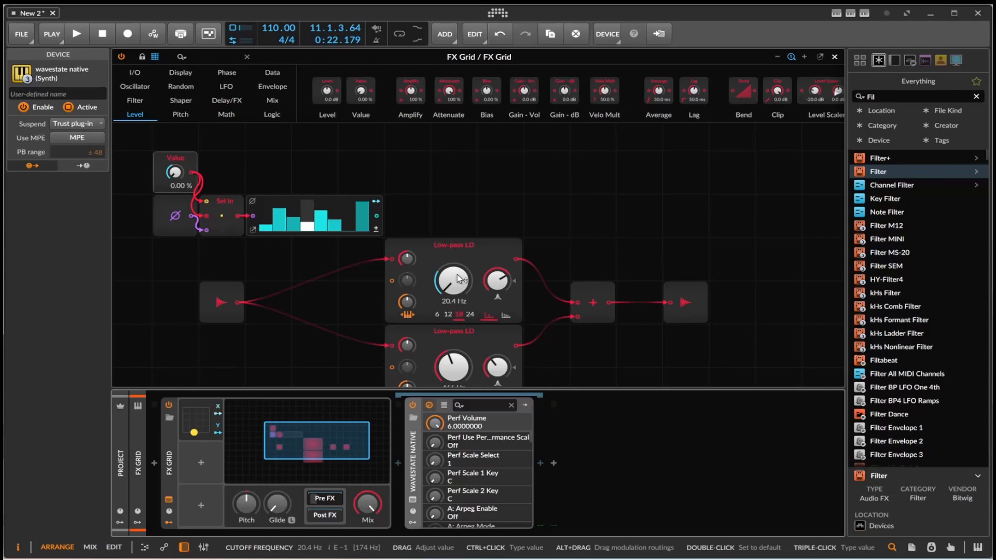
scroll(456, 275, down, 3)
scroll(457, 262, up, 1)
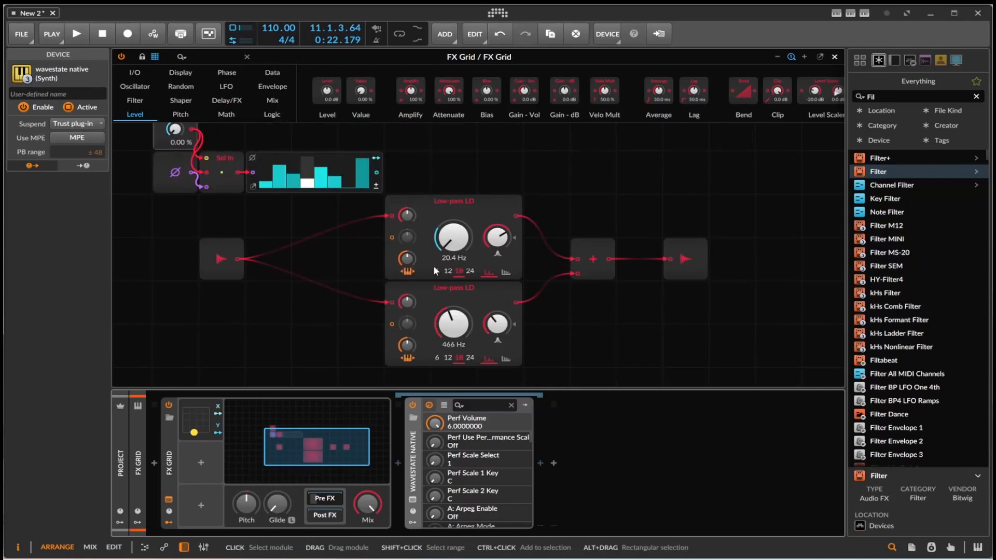
click(88, 31)
drag(194, 433, 211, 434)
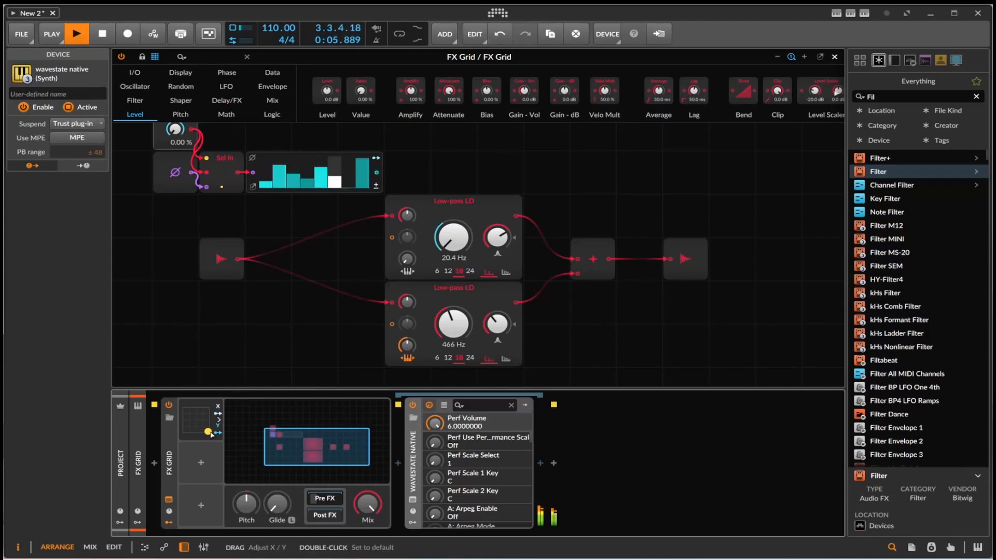
drag(210, 434, 183, 439)
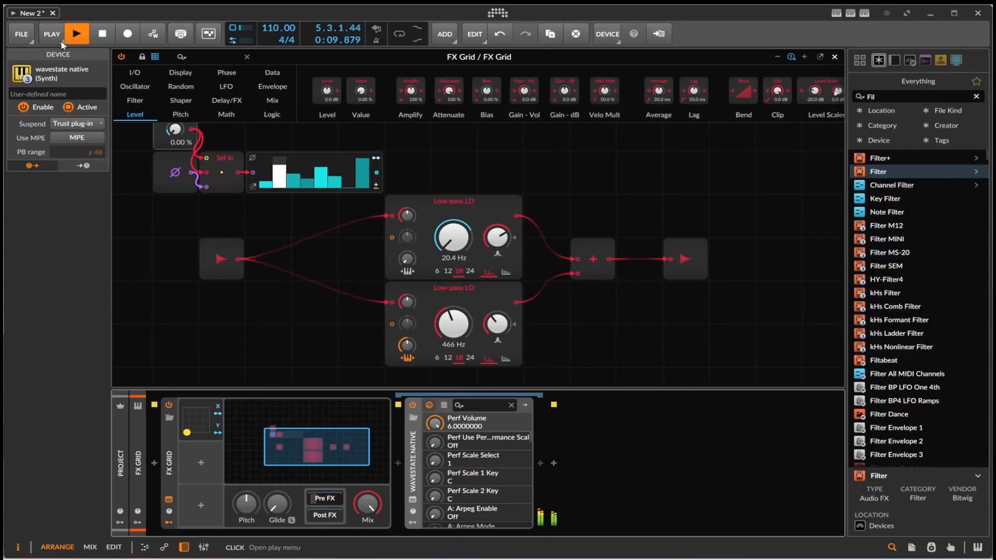
click(101, 36)
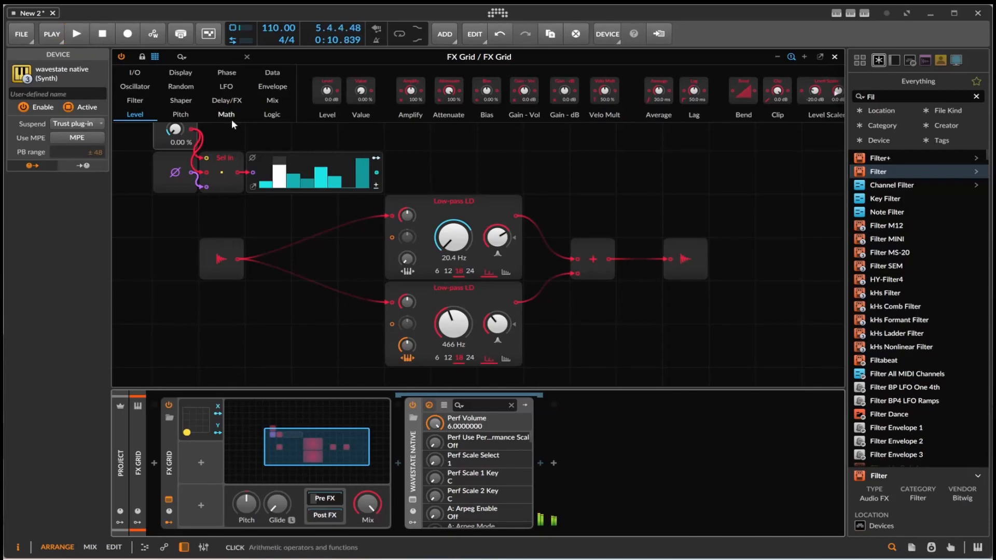
Add a Value and a Select In module beneath the audio input and wire Value to Select In's select and first signal inputs.
scroll(259, 192, up, 2)
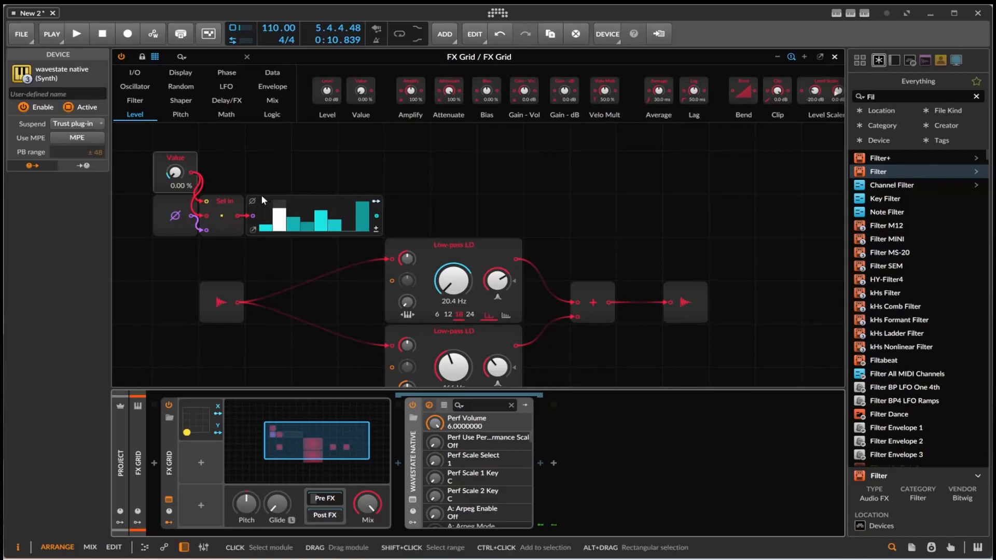
drag(313, 98, 180, 353)
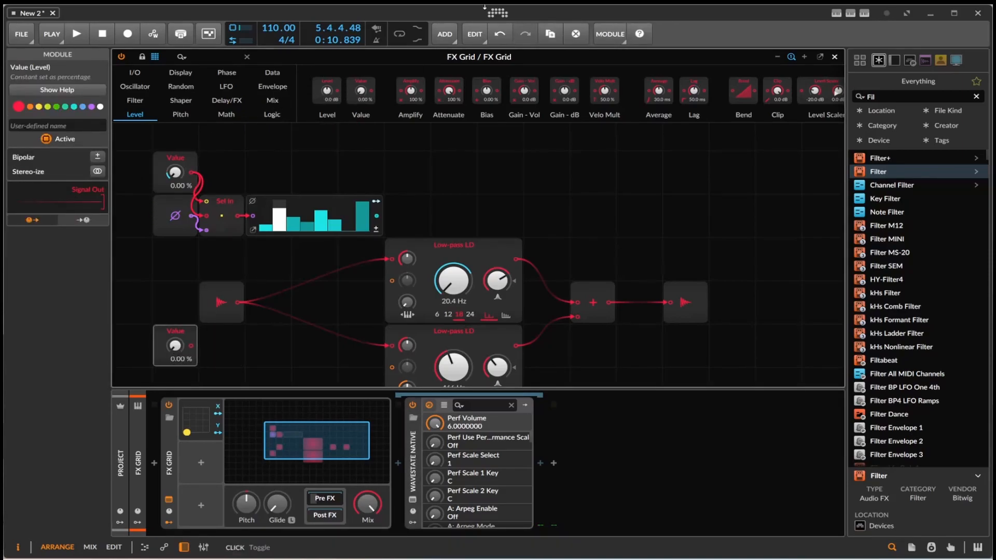
click(267, 102)
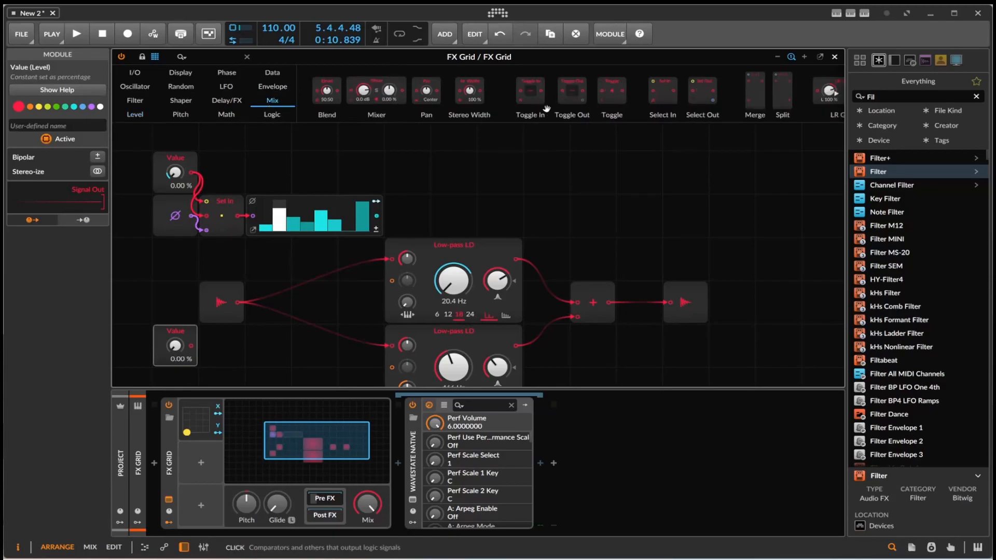
drag(663, 93, 228, 369)
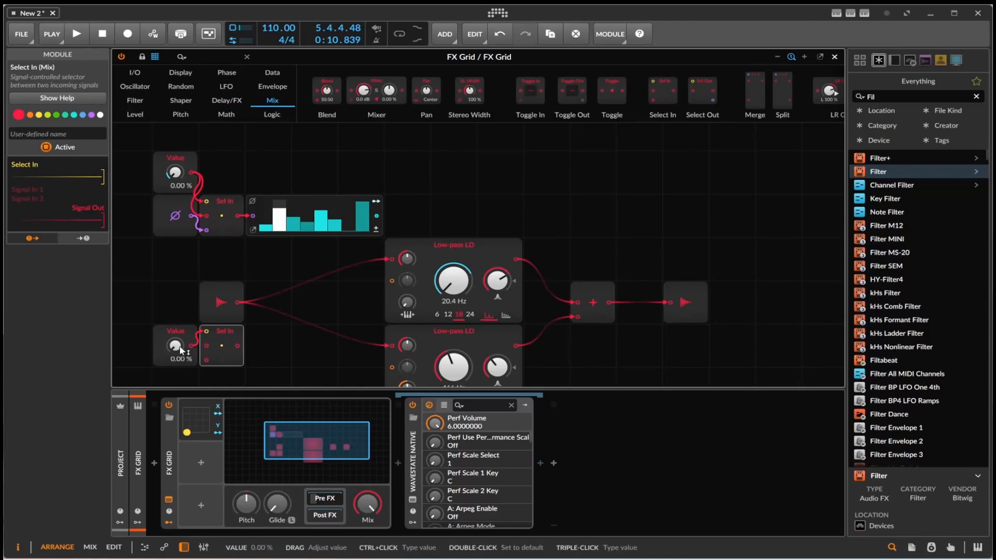
drag(167, 326, 126, 327)
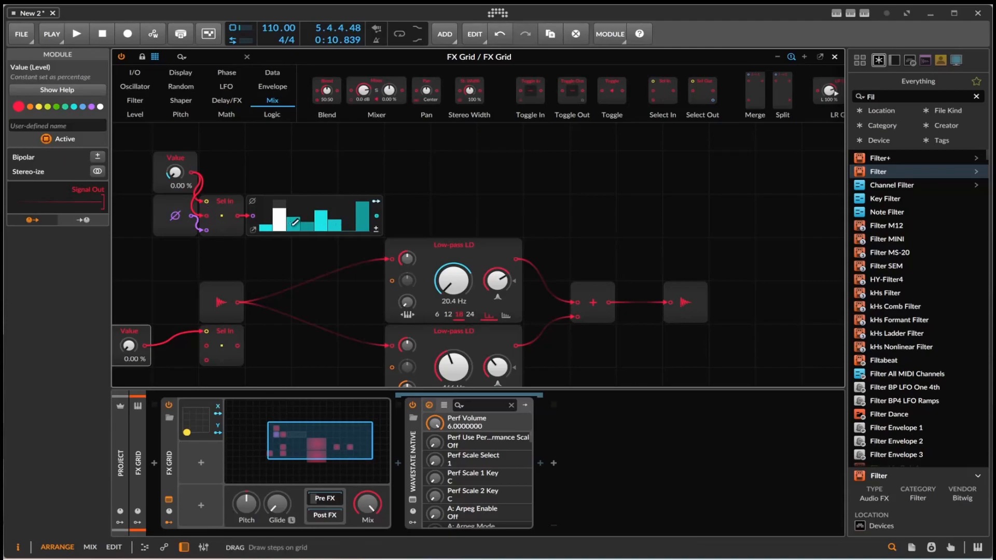
drag(146, 345, 207, 346)
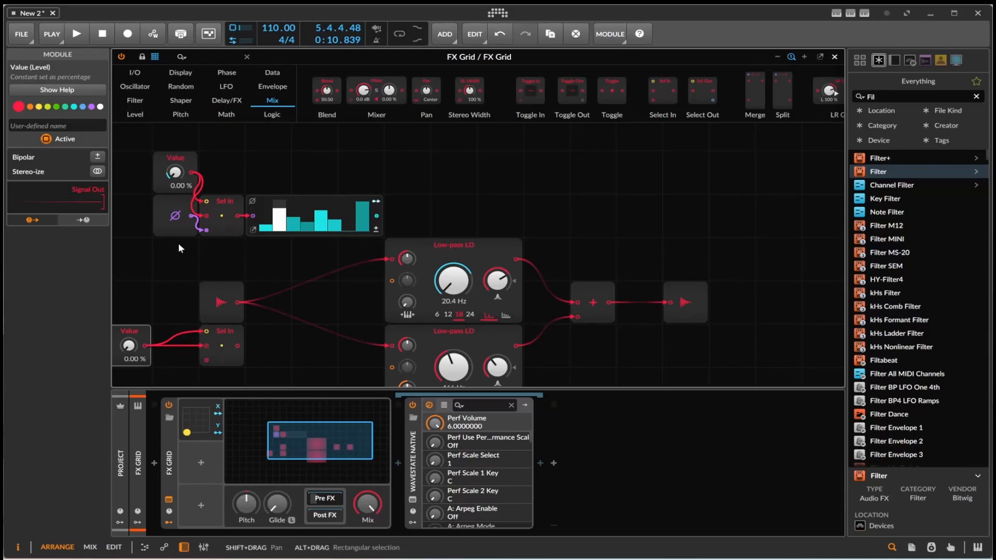
Duplicate the Phase In module below the lower Value and try wiring it to the lower Select In's second signal input.
click(175, 217)
right_click(174, 216)
click(281, 280)
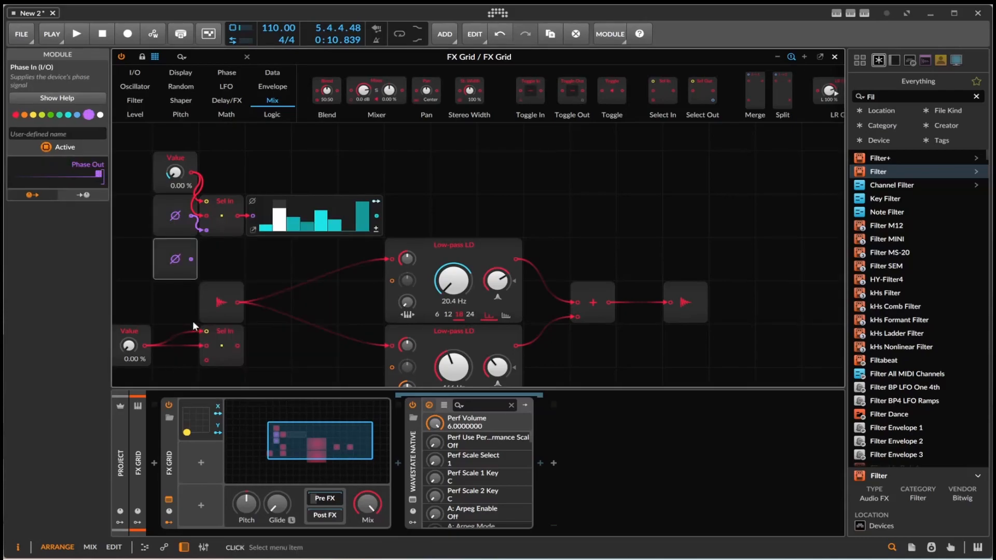
drag(167, 263, 206, 354)
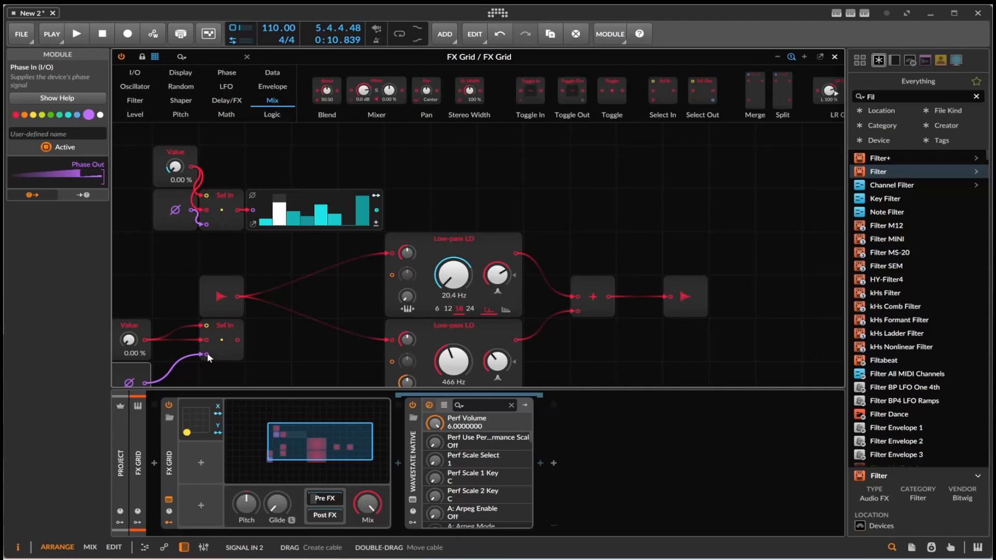
drag(207, 354, 199, 356)
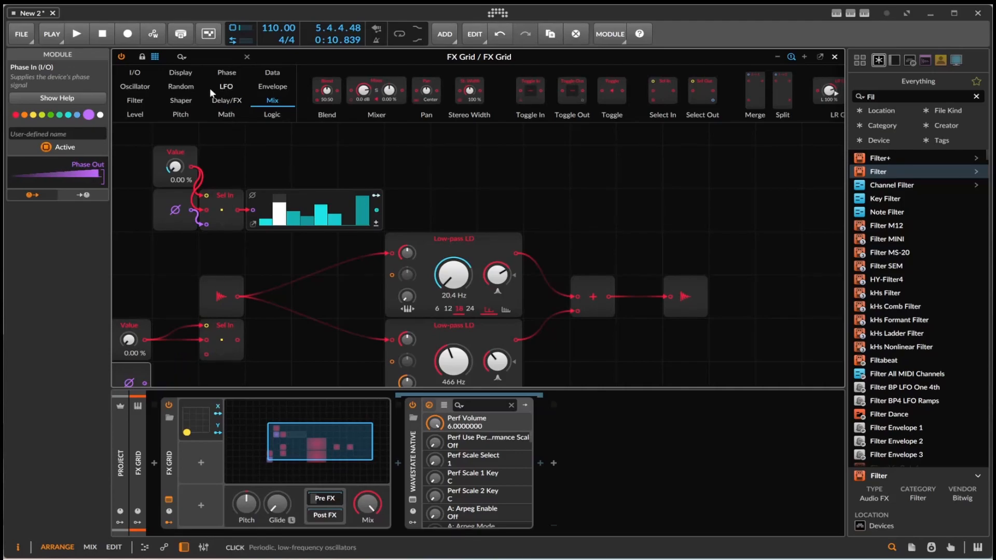
Add an S/H LFO between the lower Select In and the lower low-pass filter, and delete the duplicated Phase In.
click(181, 87)
drag(390, 89, 195, 378)
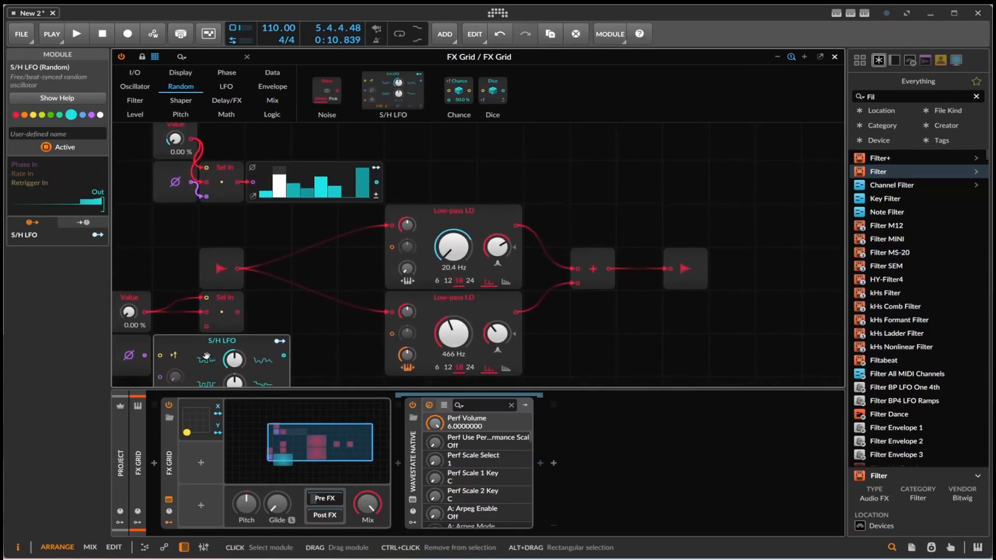
click(128, 357)
key(Delete)
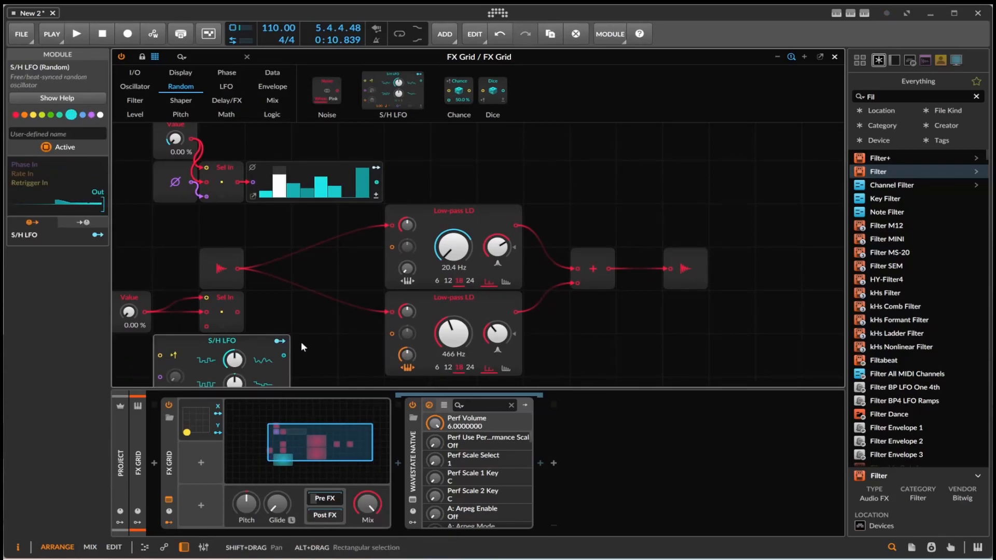
drag(284, 354, 207, 326)
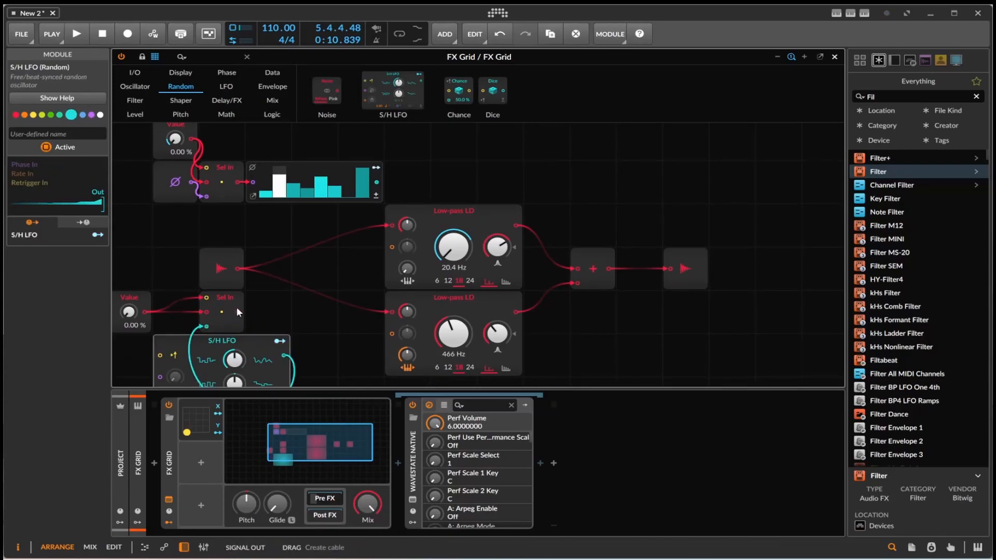
drag(289, 354, 333, 328)
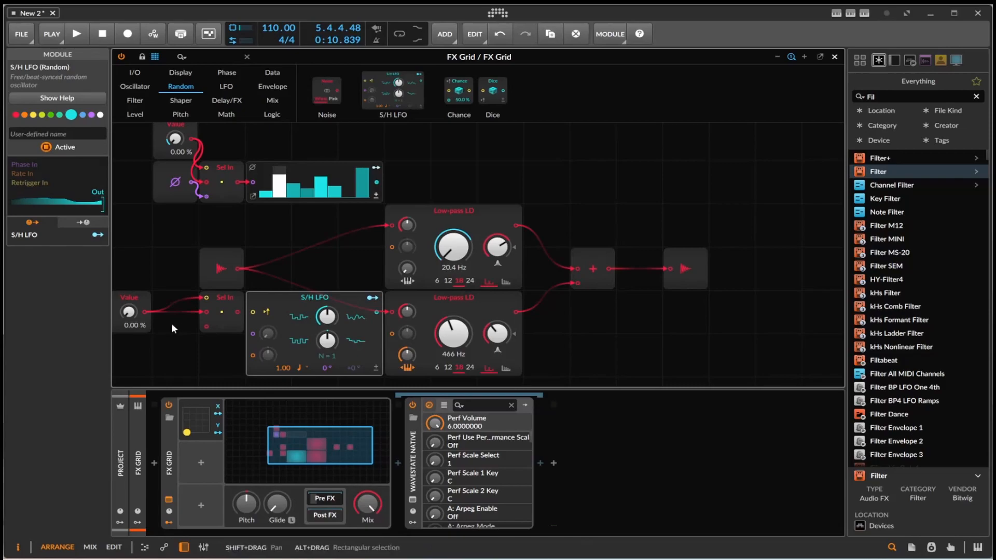
Duplicate Phase In below the lower Value and route it through Select In's second signal input into the S/H LFO's phase input.
right_click(168, 187)
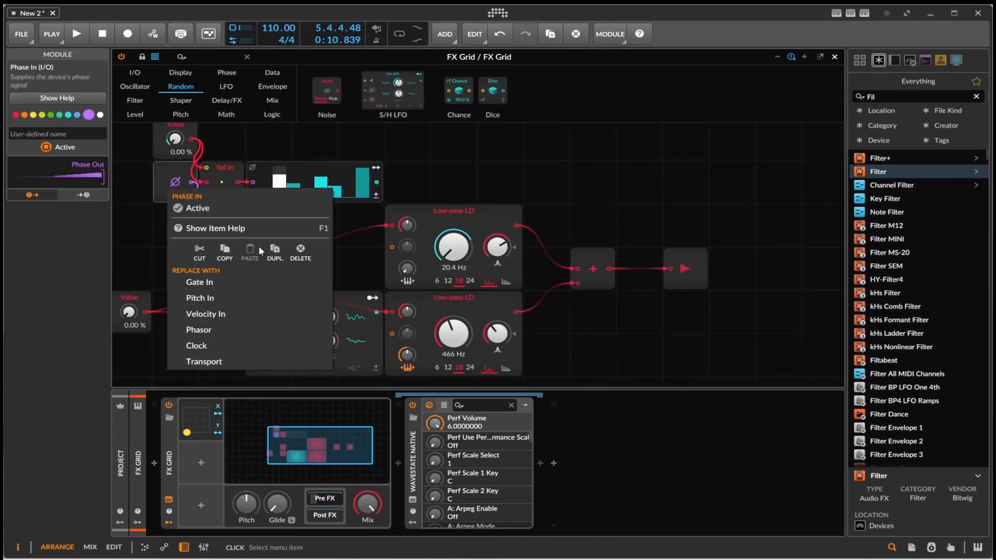
click(275, 251)
drag(159, 243, 252, 333)
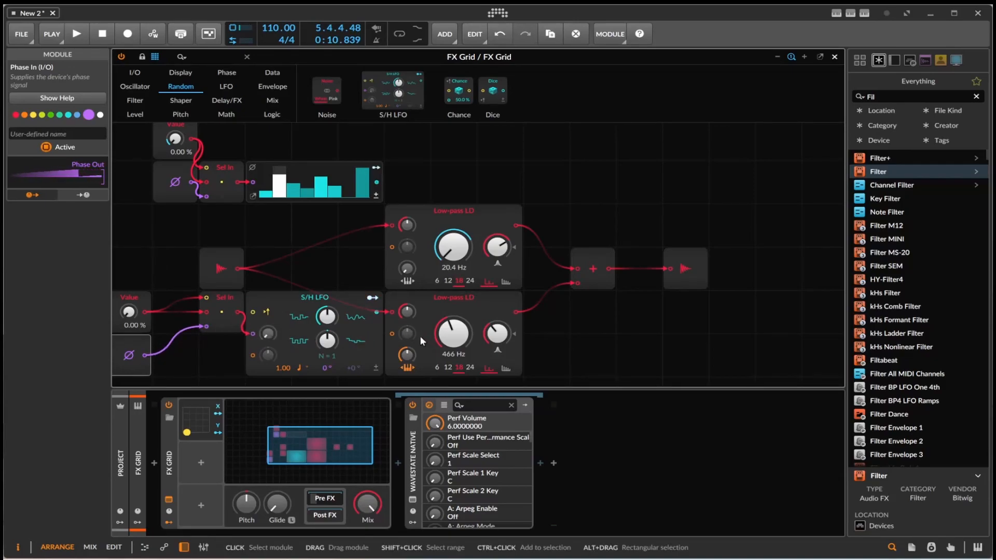
Set the S/H LFO's rate to 4.00 bar and the lower low-pass filter's cutoff to 33.5 kHz.
click(300, 368)
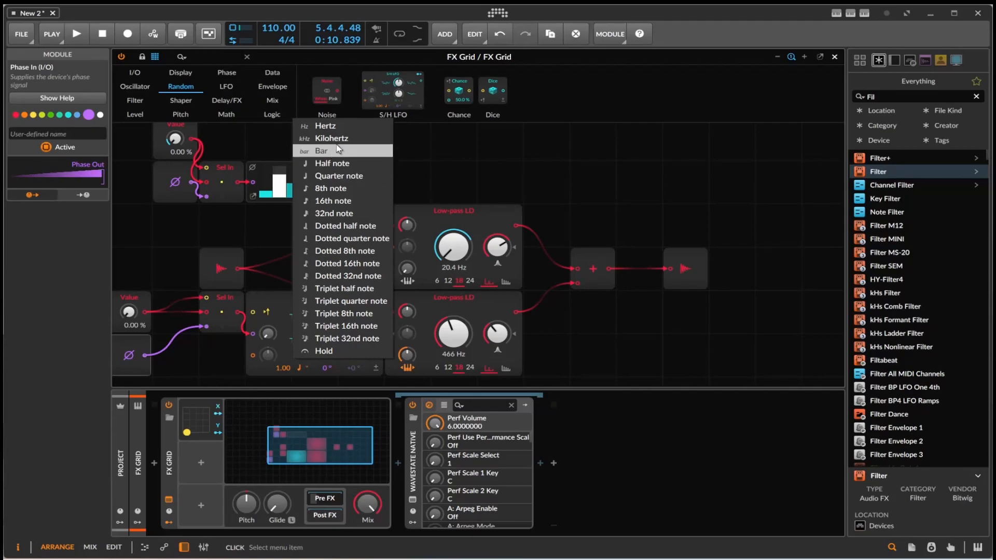
click(322, 151)
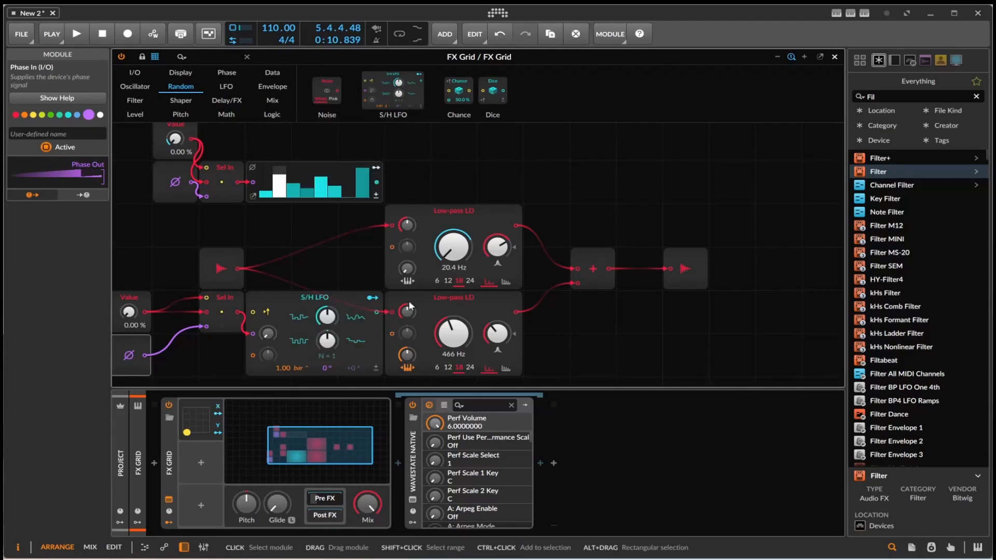
double_click(284, 367)
text(4)
key(Return)
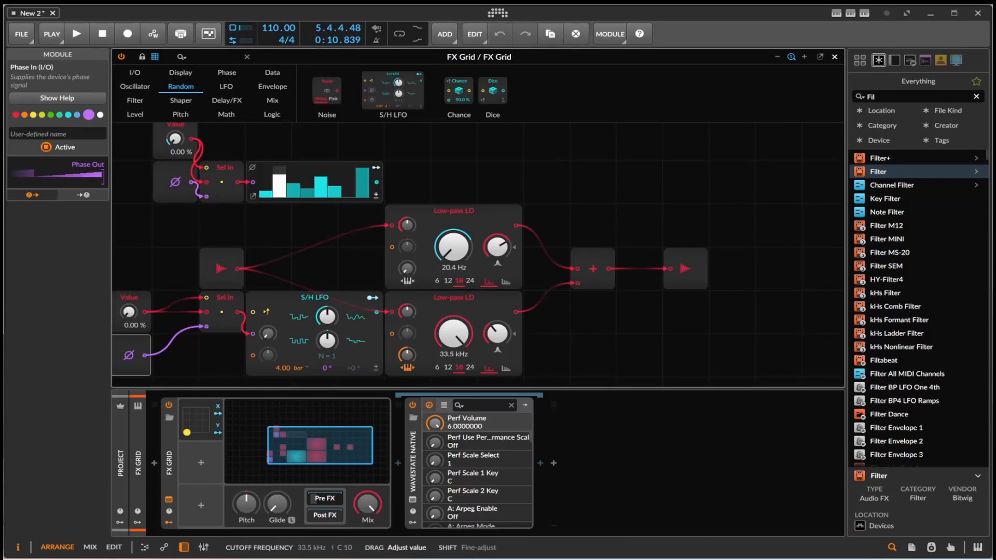
Modulate the lower filter's cutoff from the S/H LFO and the lower Value module from the XY modulator's Y axis.
drag(373, 298, 454, 337)
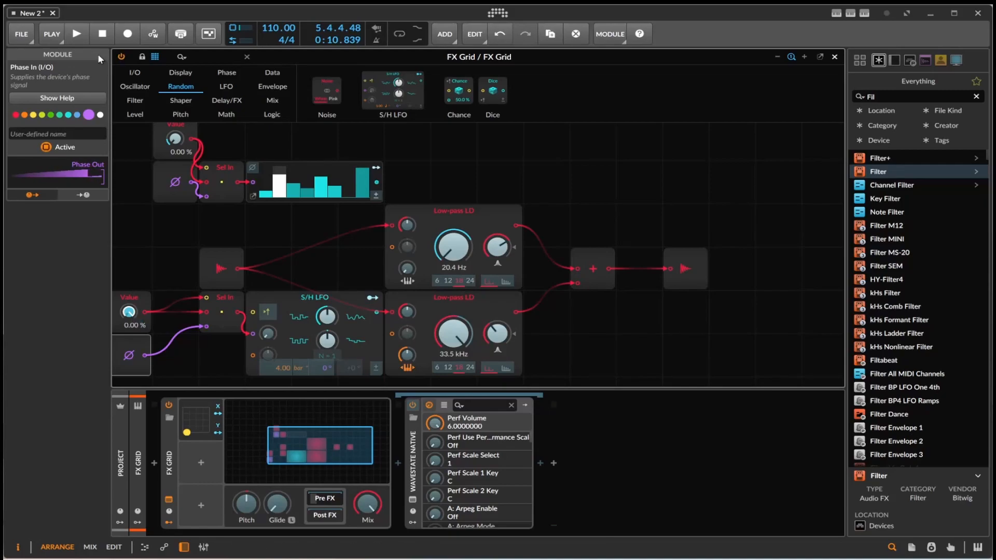
click(219, 434)
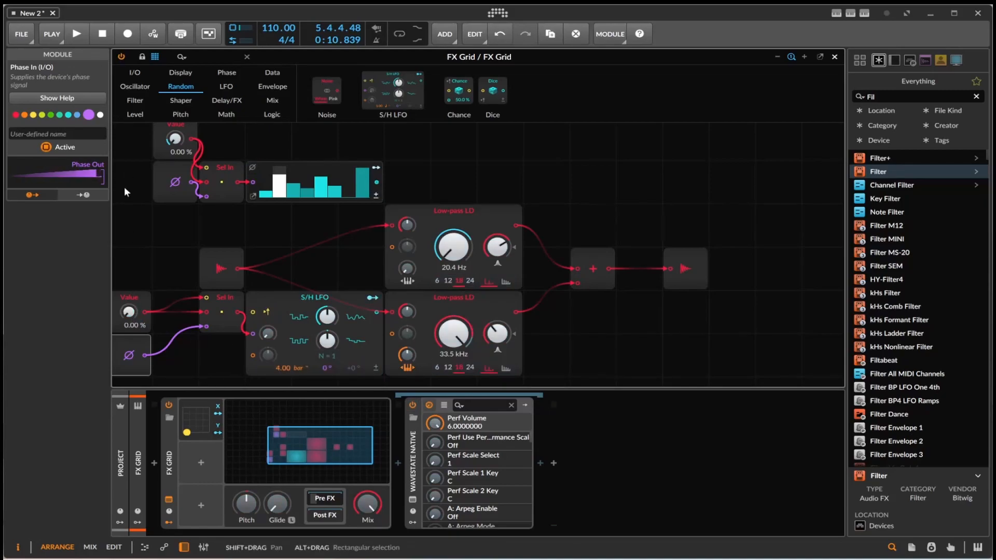
Start playback and try several positions of the XY modulator's point to hear both filters' modulation switch.
key(space)
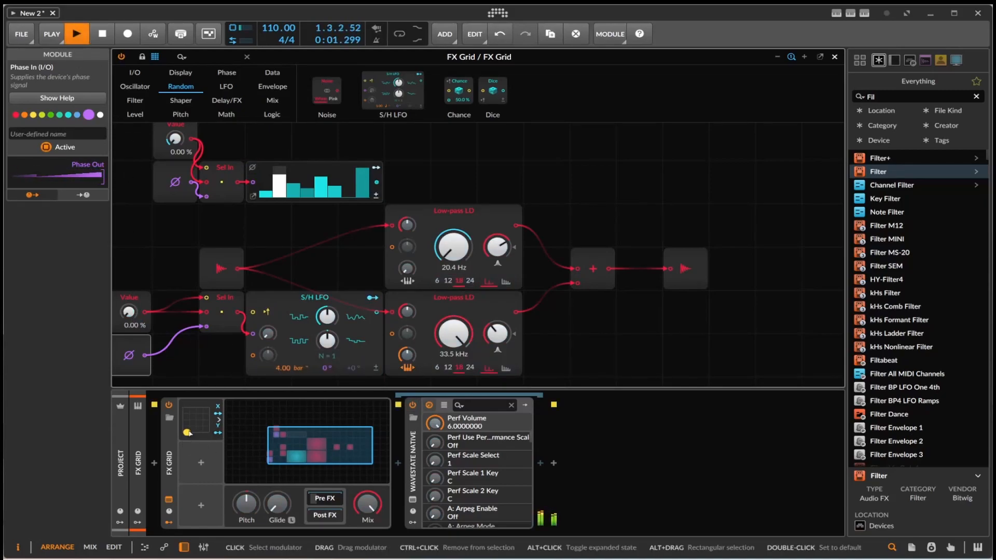
drag(196, 433, 202, 416)
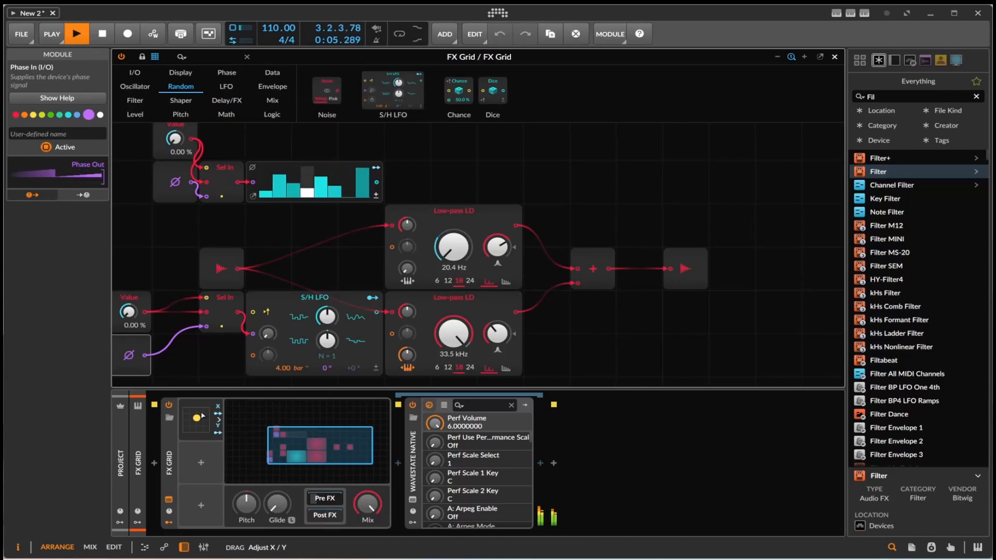
drag(202, 416, 187, 377)
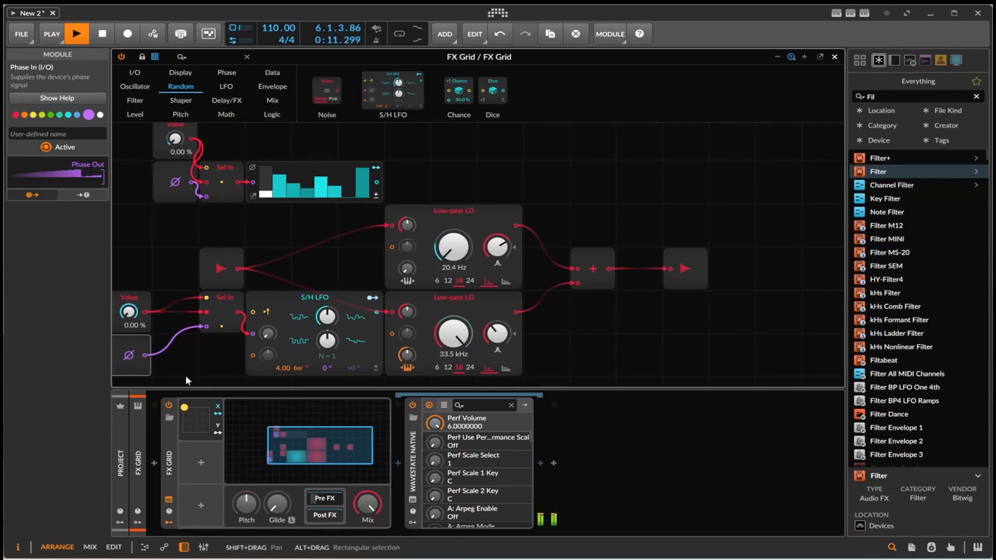
drag(187, 410, 198, 435)
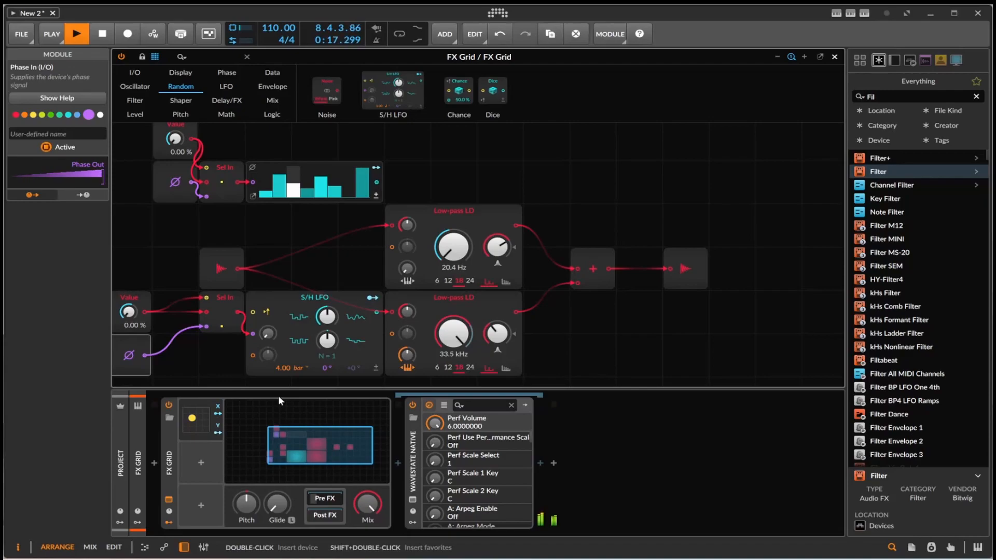
Set the S/H LFO's rate to 1.00 bar and restart playback with the XY point at low X and high Y.
double_click(282, 368)
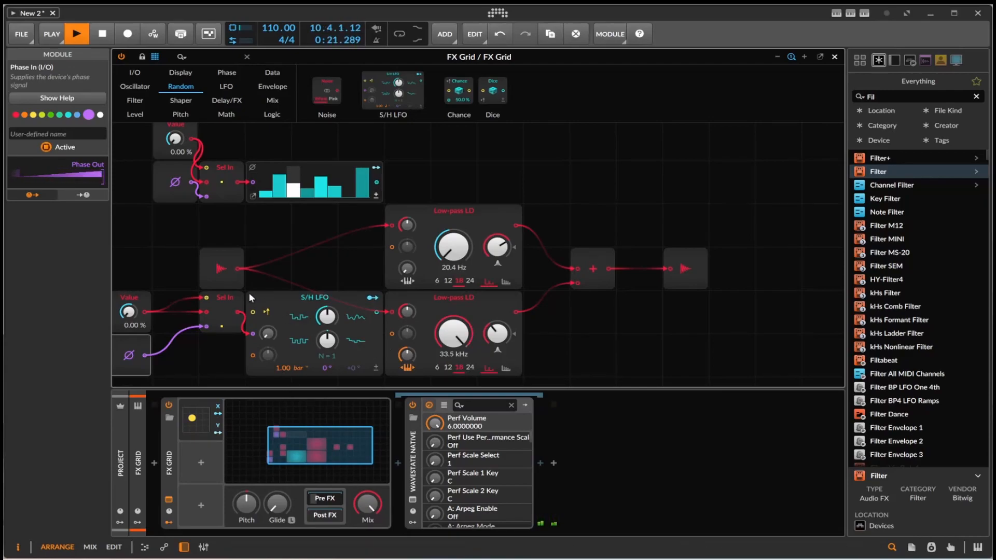
click(104, 39)
key(space)
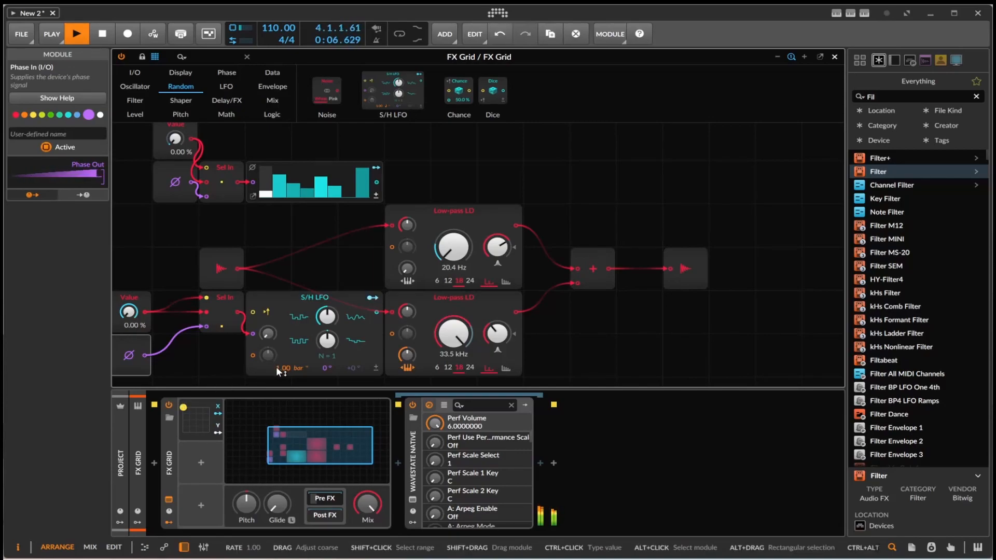
mouse_move(191, 406)
mouse_down()
mouse_move(211, 443)
mouse_move(183, 410)
mouse_up()
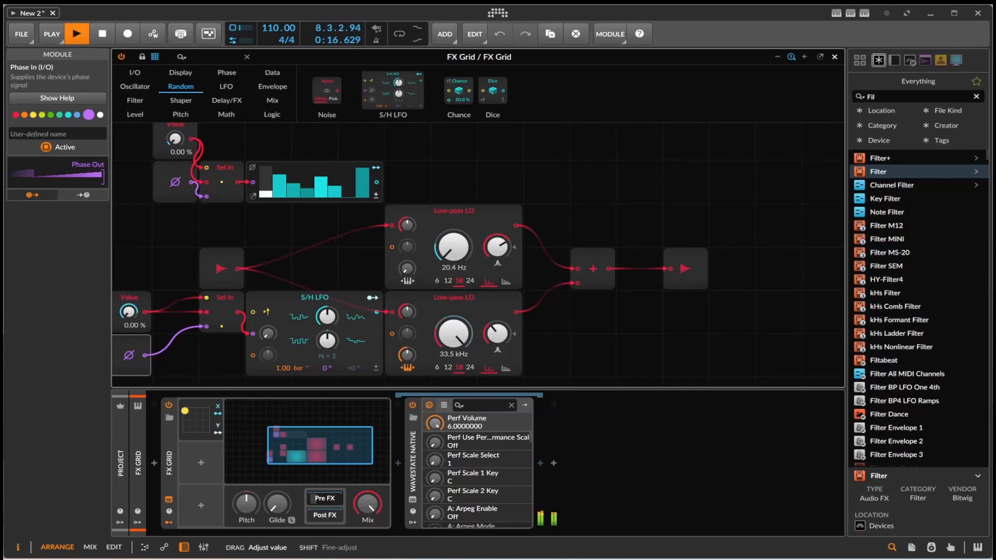
Set the S/H LFO's smoothing to 86.8% and its timebase to 16th note, restarting playback to hear it.
mouse_move(327, 316)
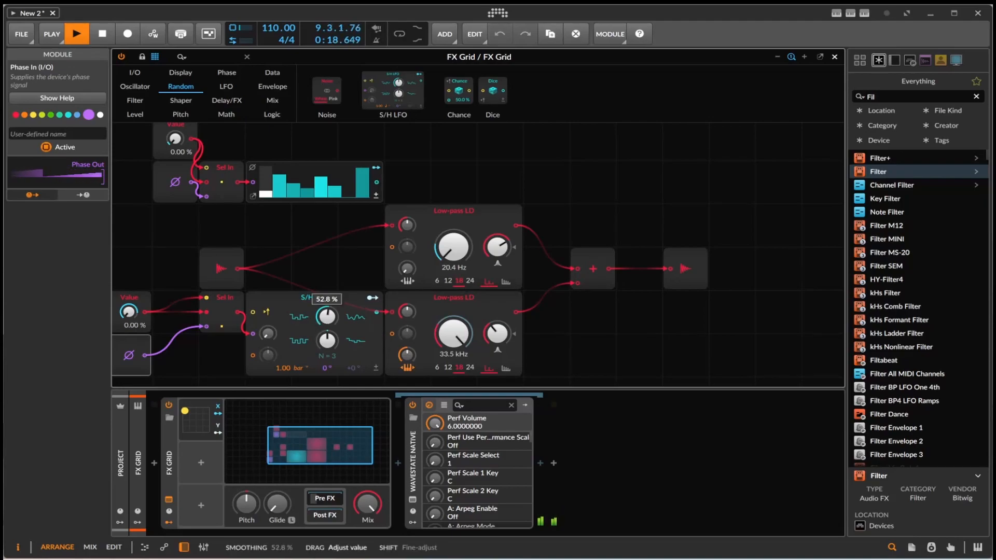
drag(318, 315, 327, 340)
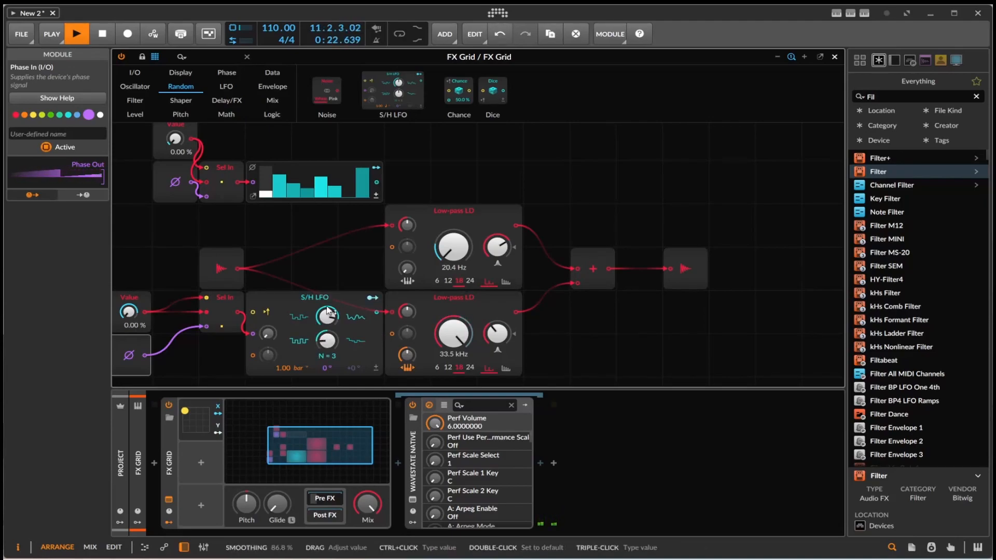
click(294, 368)
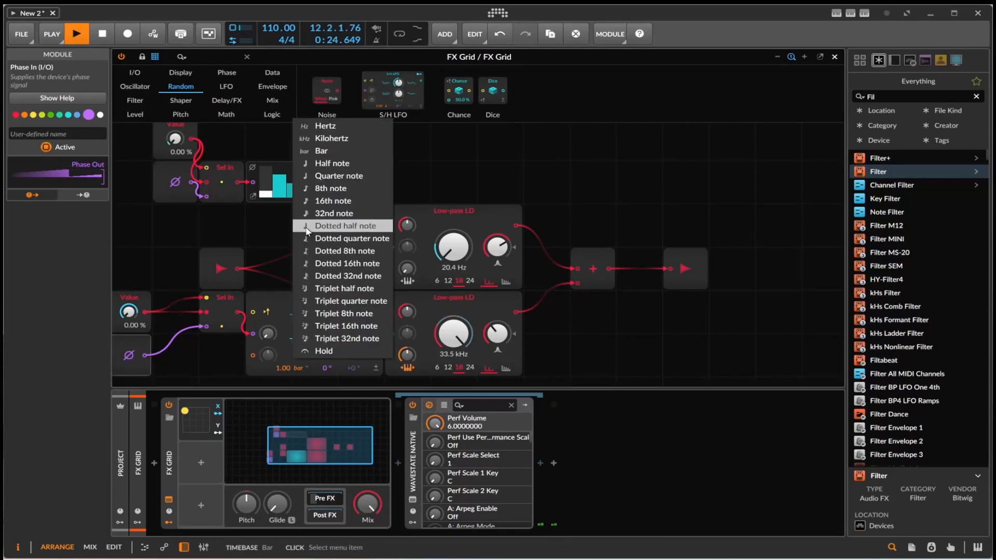
click(323, 201)
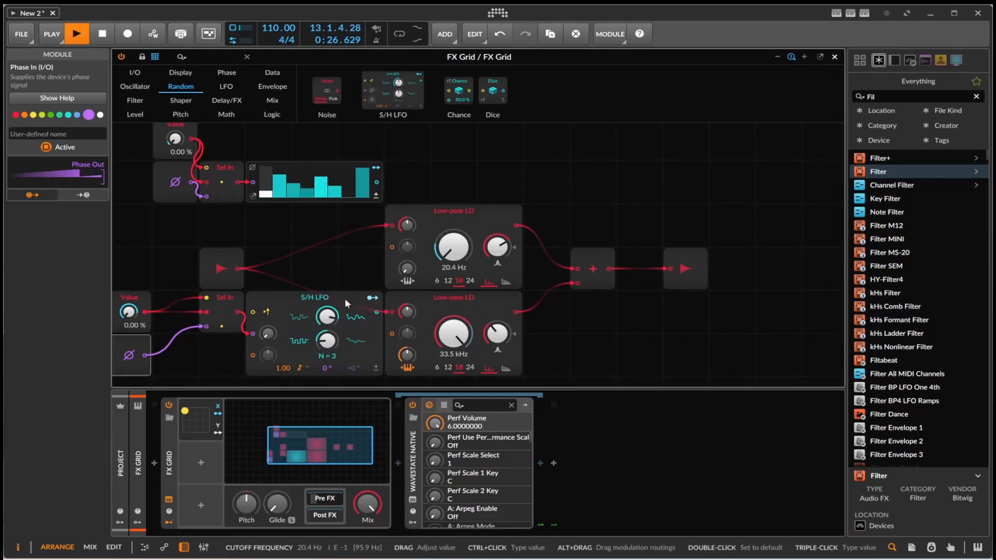
click(103, 34)
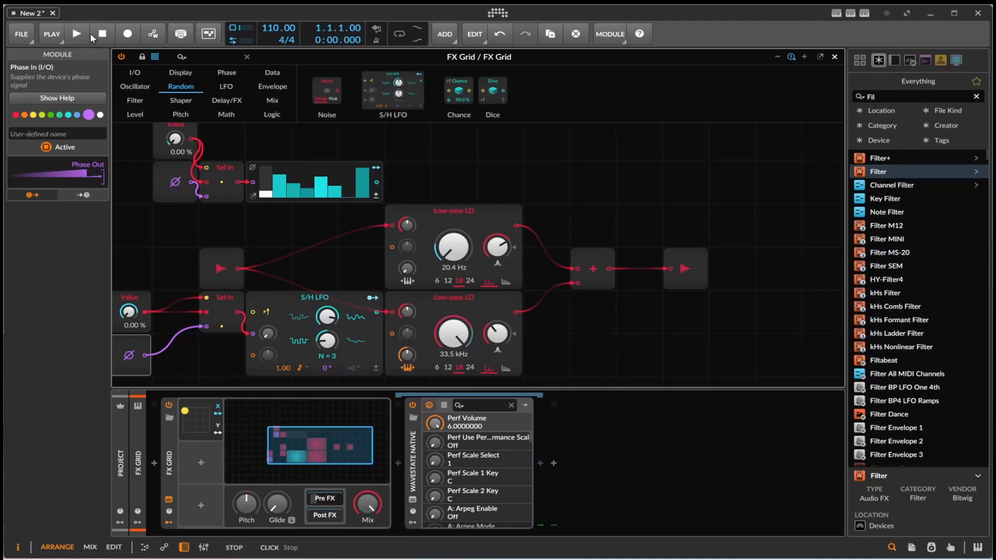
click(82, 36)
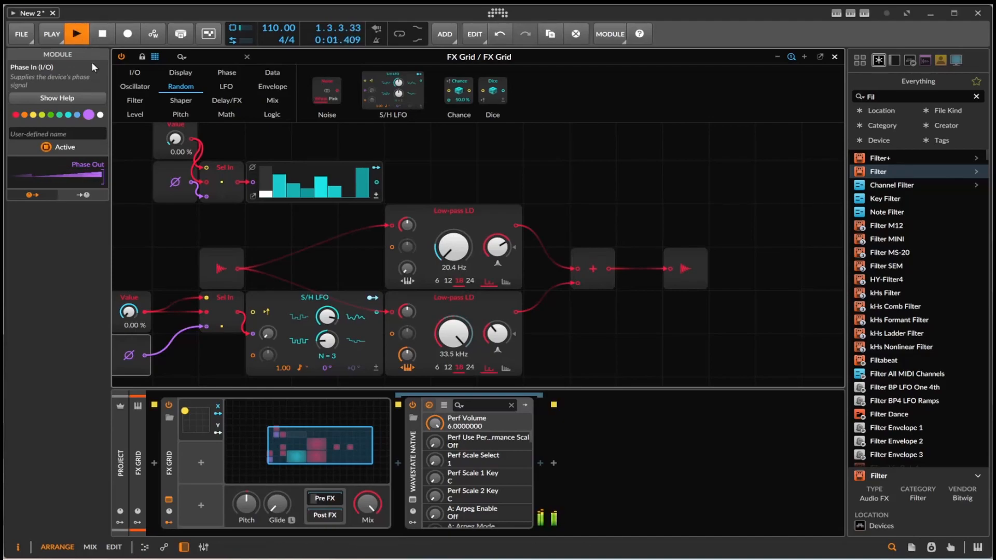
Change the S/H LFO's timebase to half note and restart playback from the beginning.
click(306, 366)
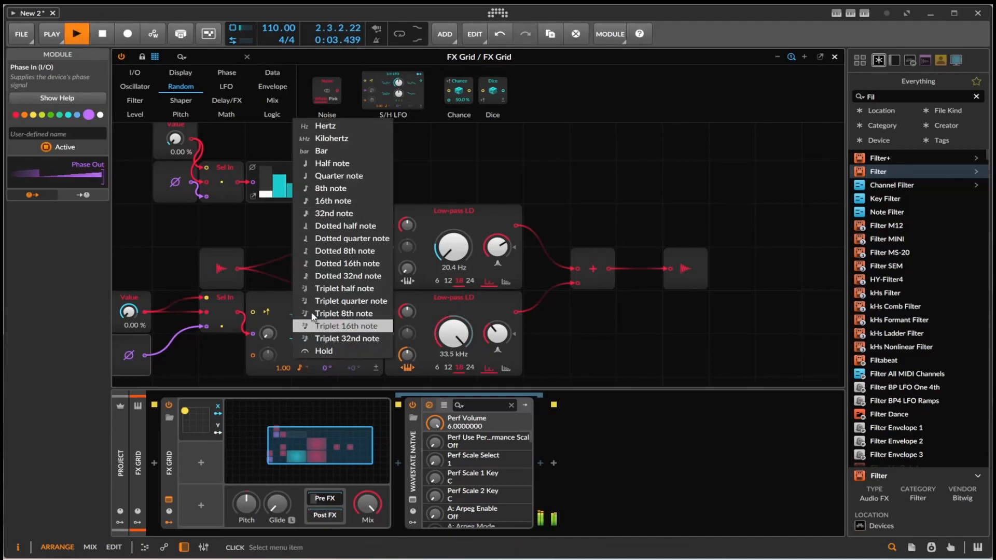
click(340, 206)
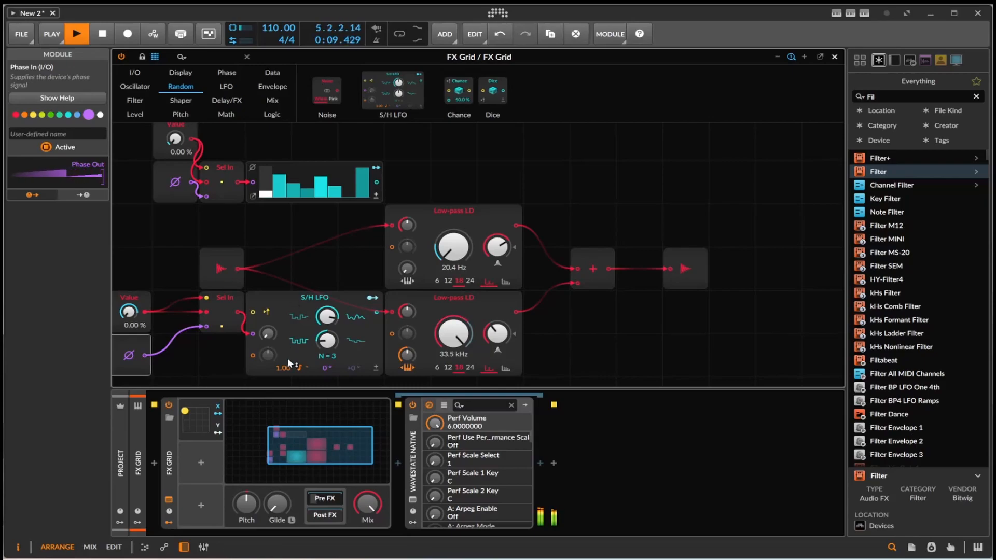
click(300, 368)
click(337, 163)
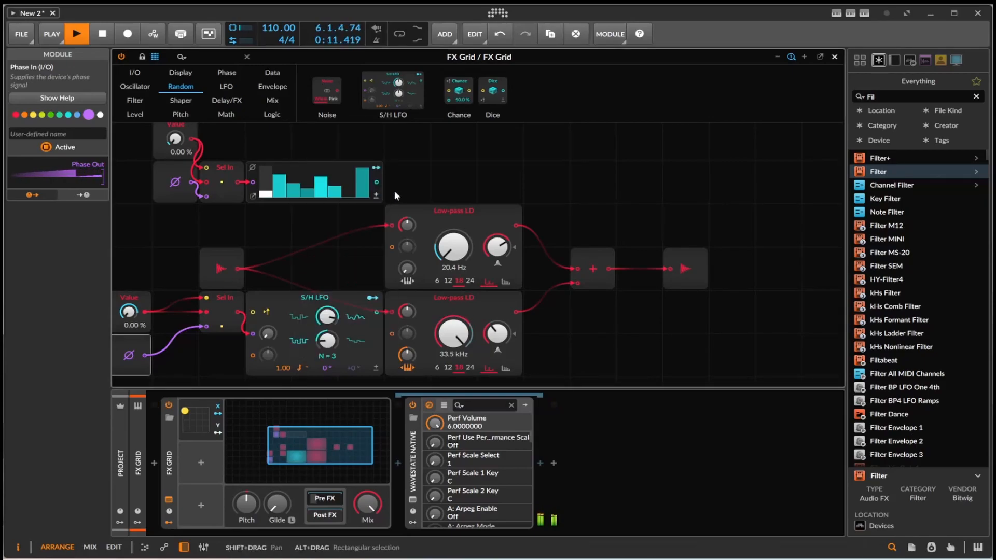
click(101, 37)
click(76, 35)
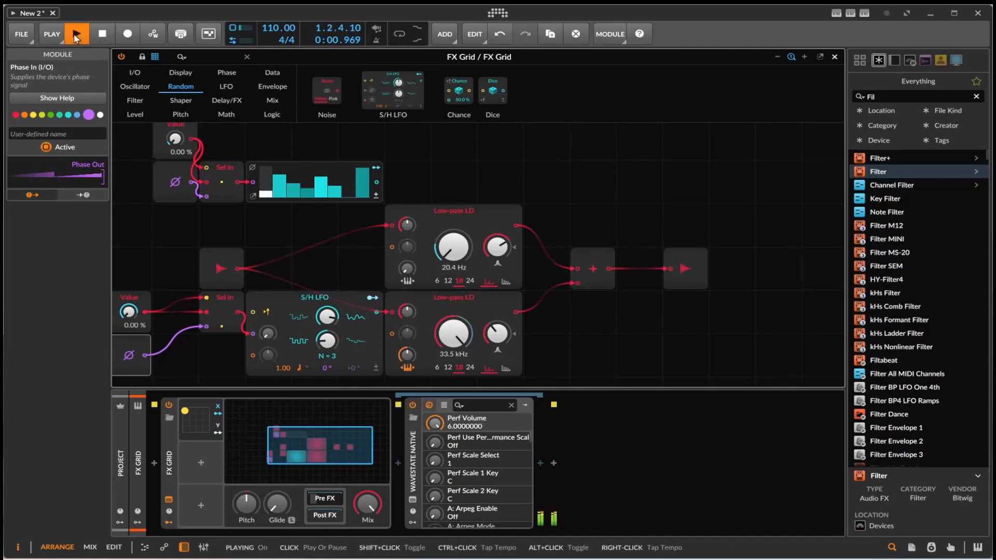
Set the lower low-pass filter's resonance to 69.3% and modulate it from the S/H LFO by -0.29.
mouse_move(497, 333)
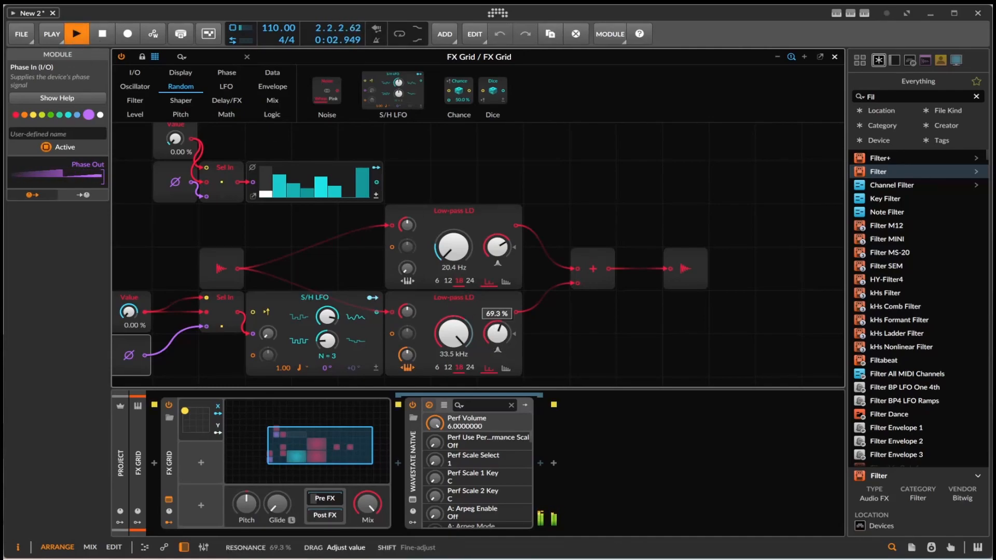
click(369, 298)
drag(497, 334, 497, 350)
click(372, 298)
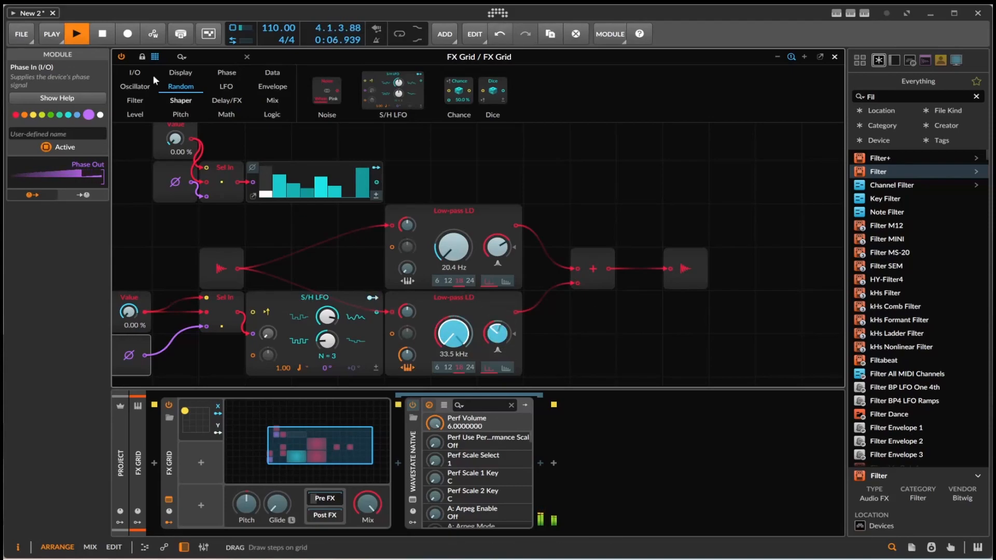
click(376, 296)
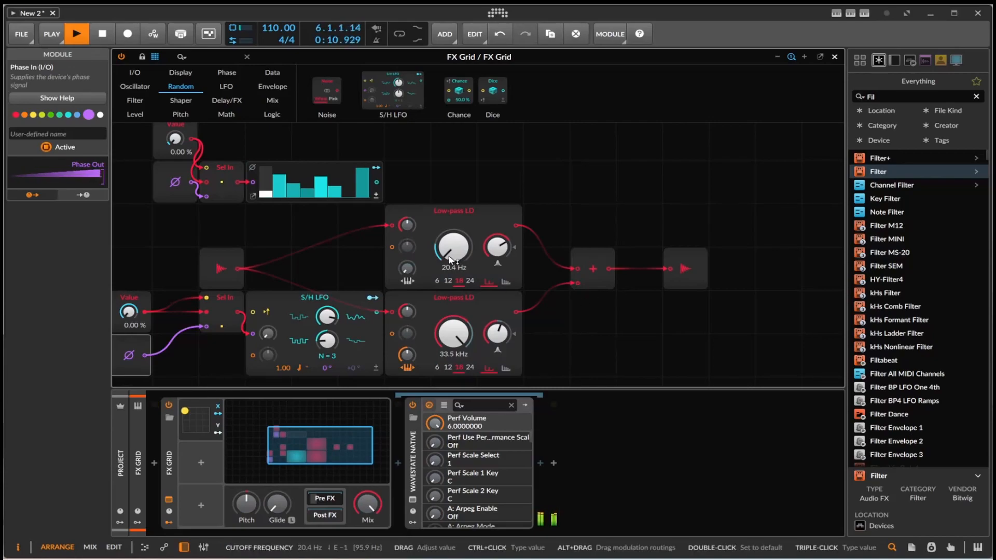
Try the XY point at several positions, move the XY modulator to the middle modulator slot, and leave the point at low X.
drag(190, 413, 213, 414)
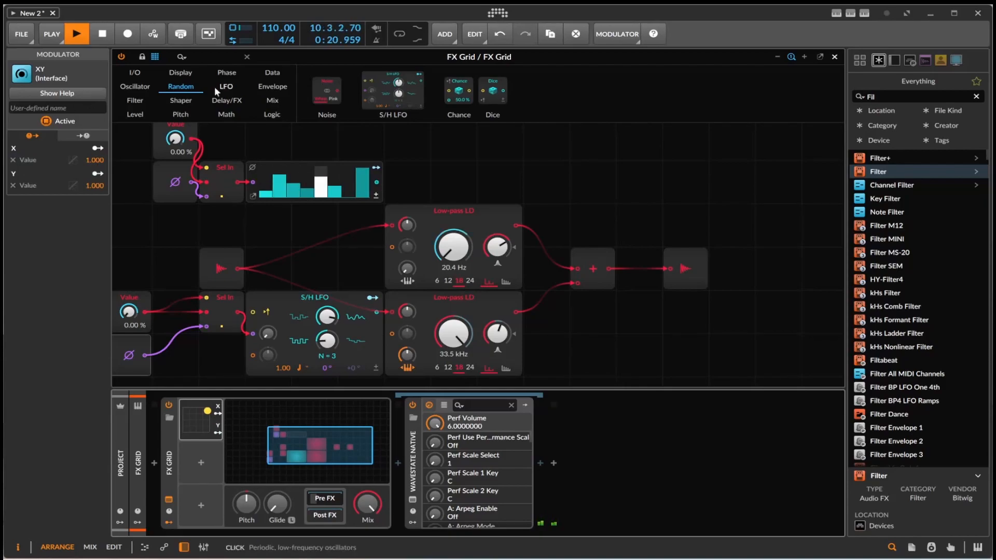
click(92, 25)
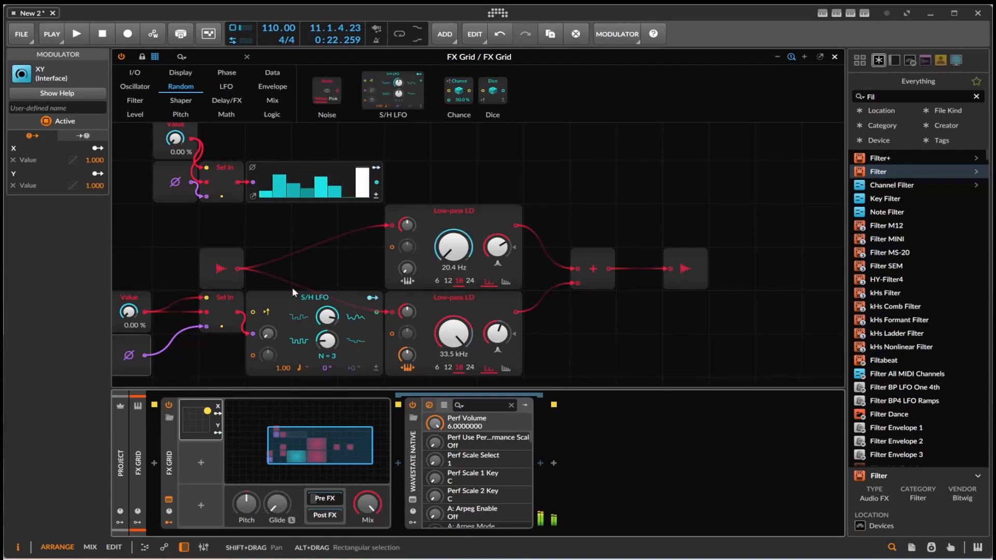
drag(210, 422, 195, 440)
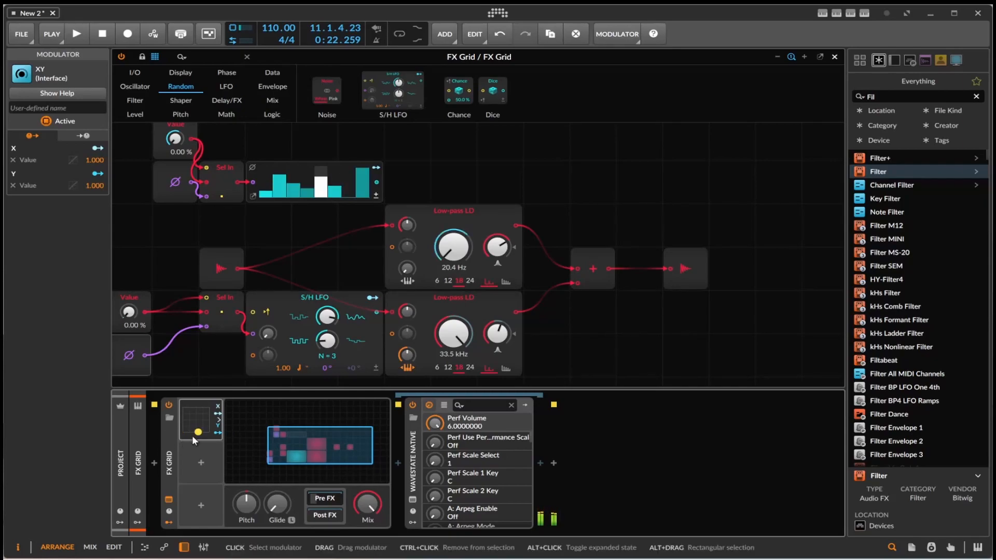
click(197, 431)
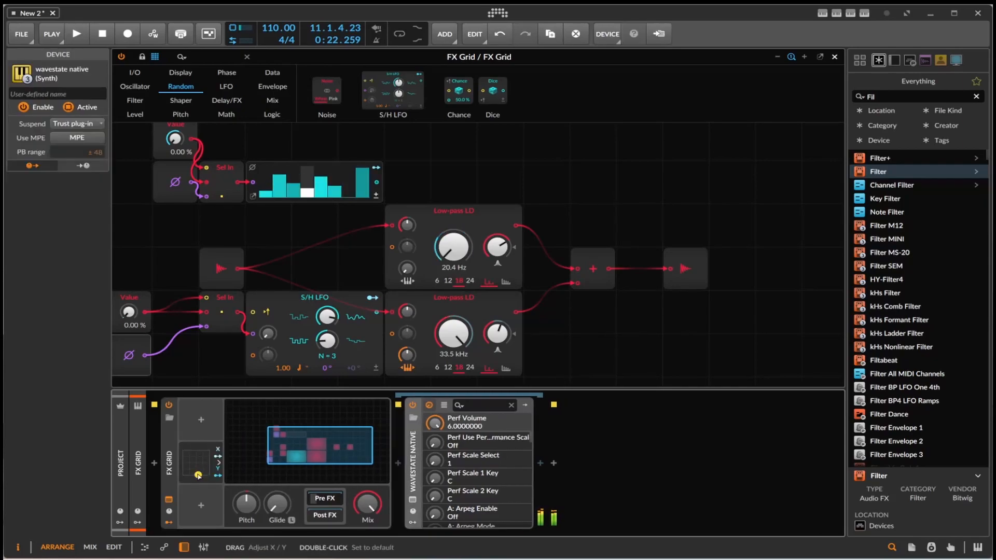
click(184, 459)
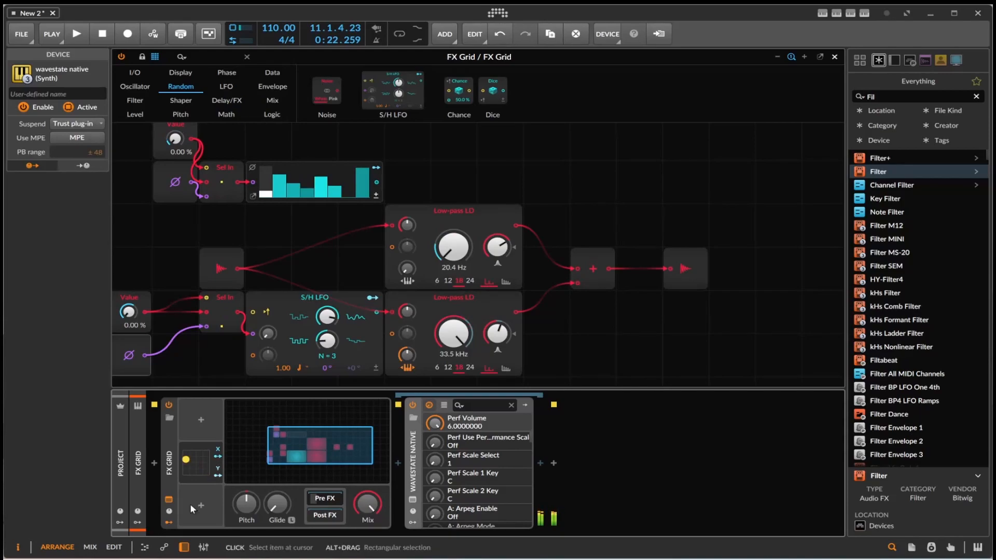
Show the FX Grid's remote controls and try several combinations of its X and Y knobs.
click(169, 511)
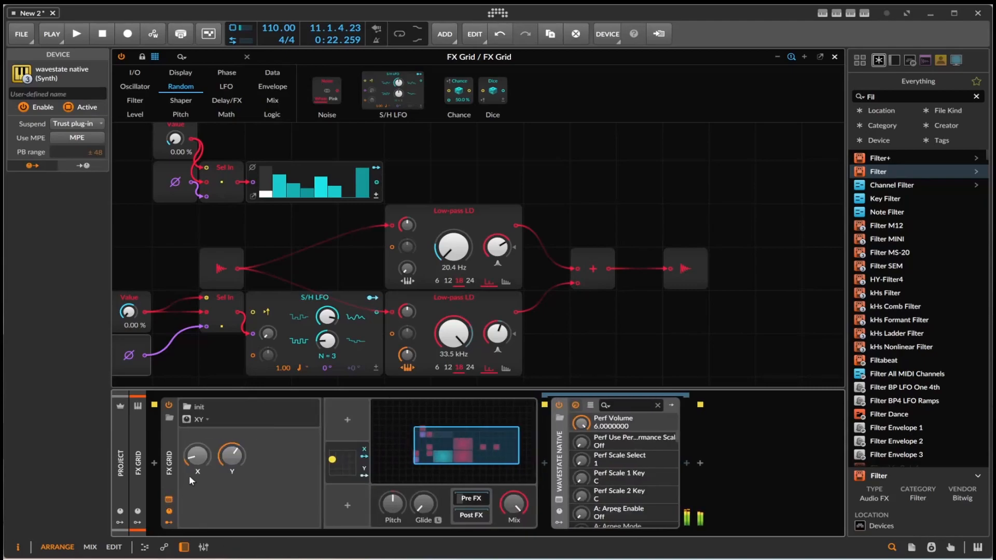
drag(204, 456, 223, 460)
click(232, 456)
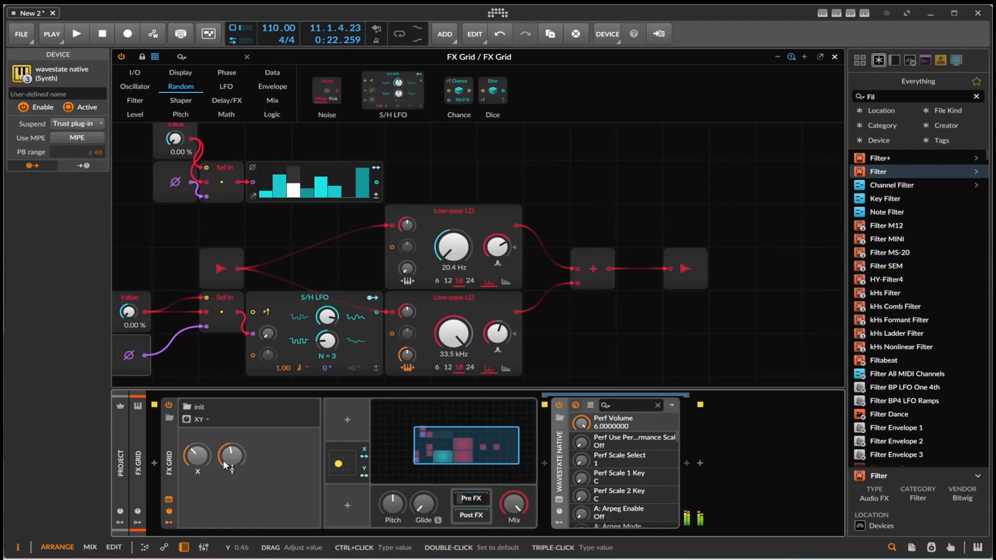
drag(197, 455, 232, 452)
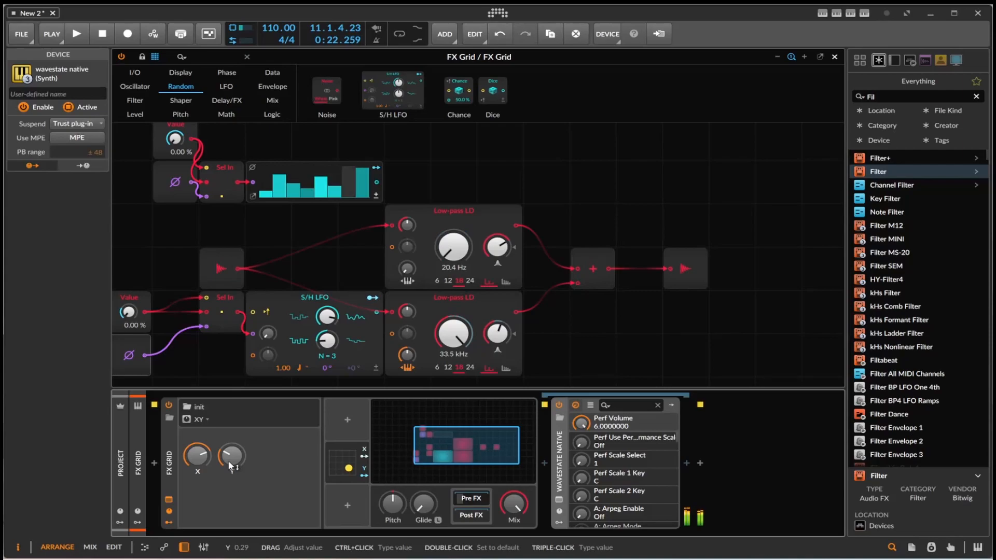
drag(232, 454, 201, 460)
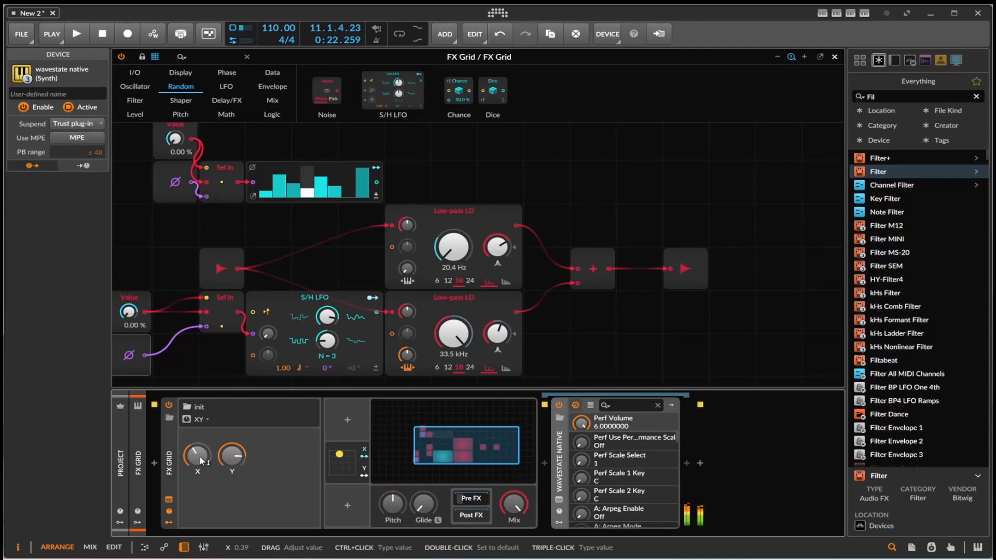
Set the lower filter's slope to 12 with its alternate character mode, and replace the filter with a Sallen-Key module.
click(448, 368)
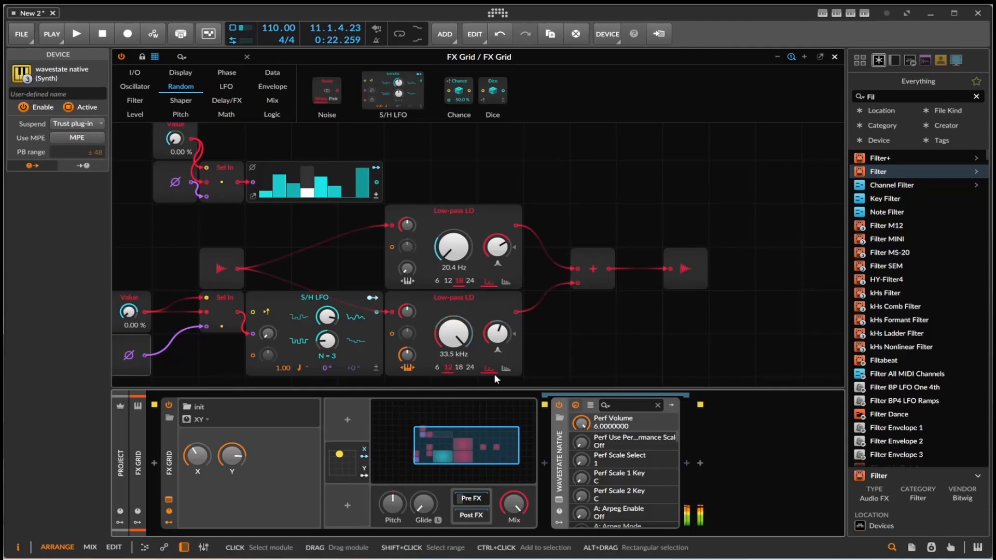
click(497, 367)
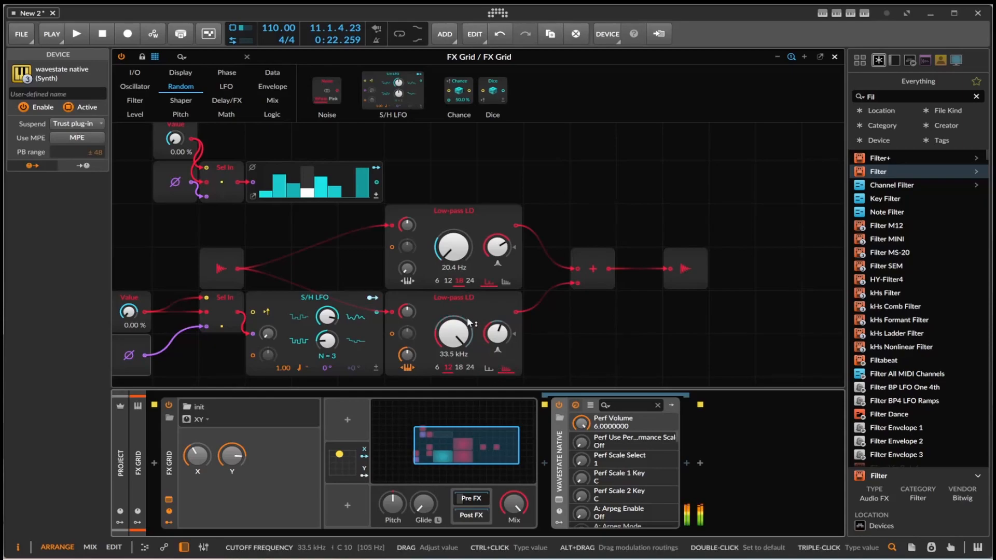
right_click(454, 302)
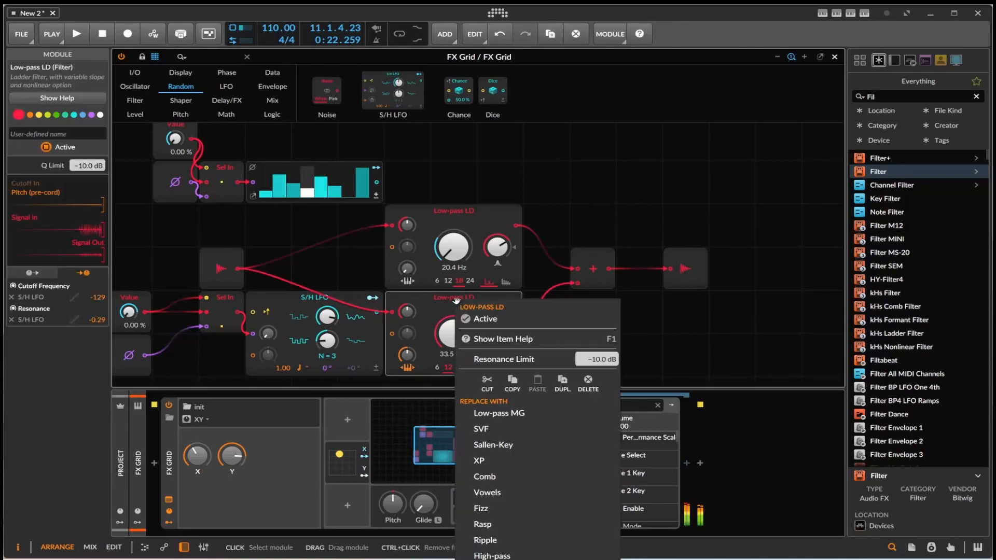
click(522, 444)
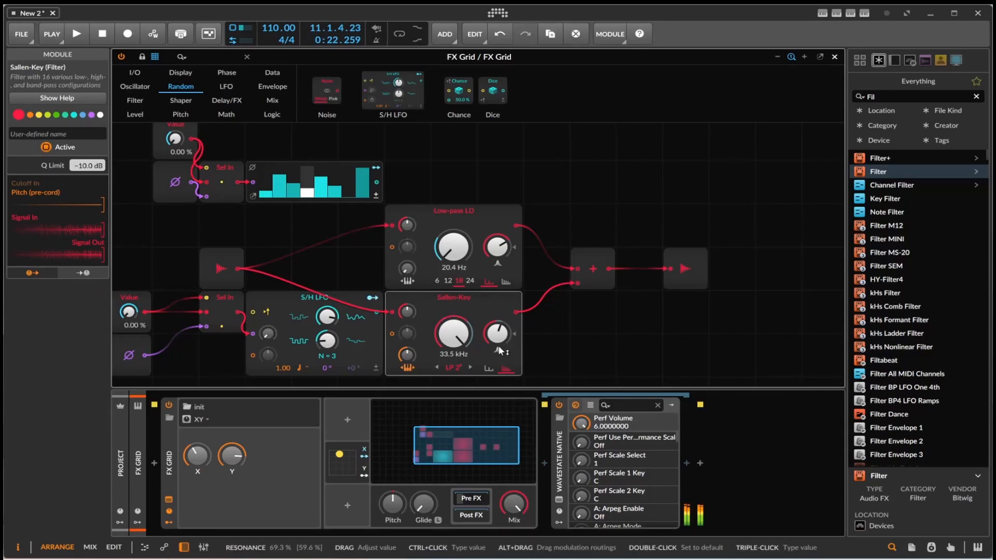
Try an SVF with a 4.09 kHz cutoff and a plain Low-pass in place of the Sallen-Key filter.
right_click(458, 299)
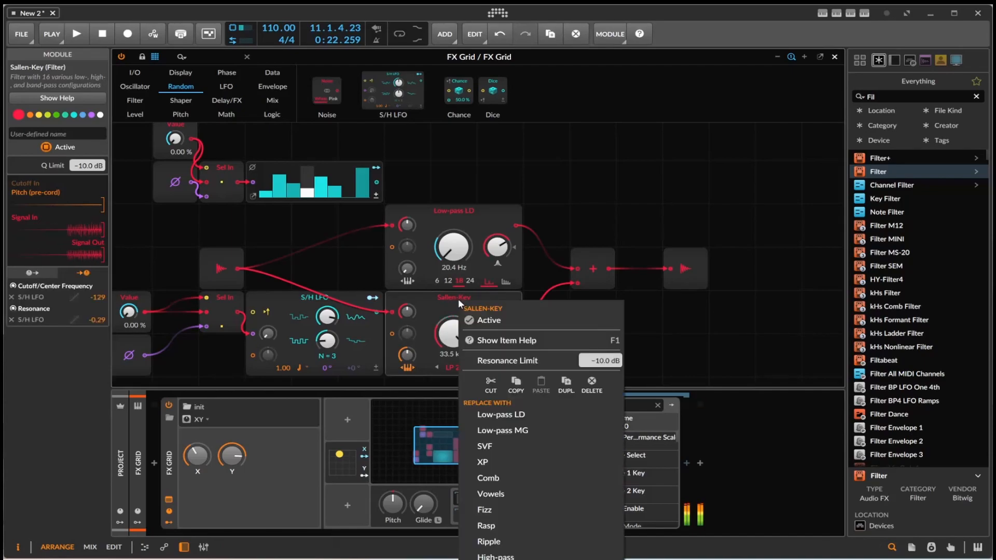
click(509, 441)
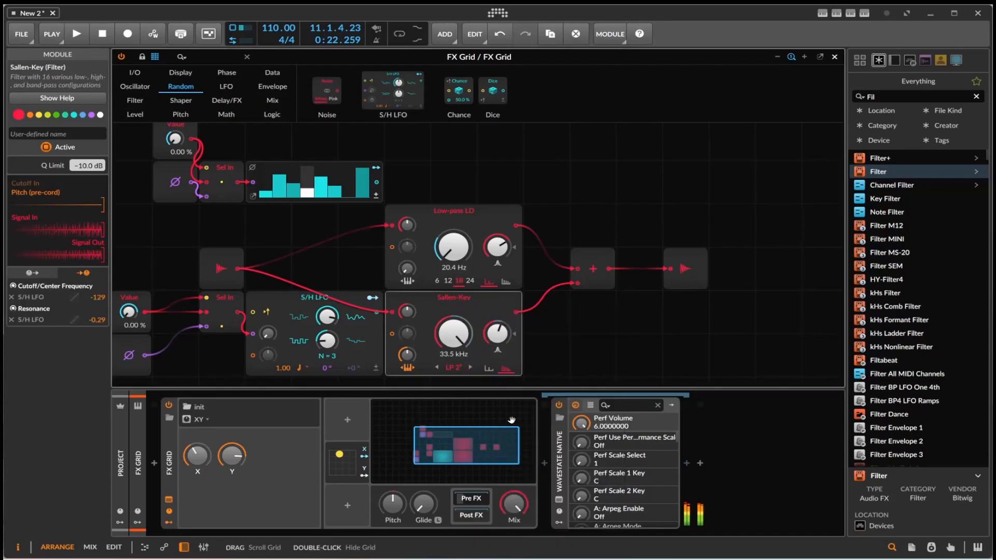
drag(459, 338, 459, 368)
right_click(454, 298)
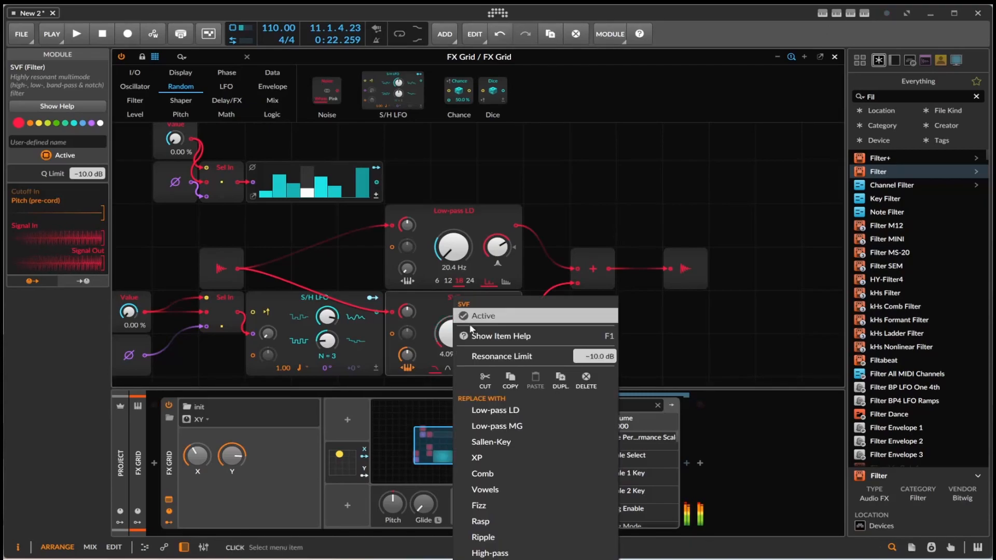
click(518, 553)
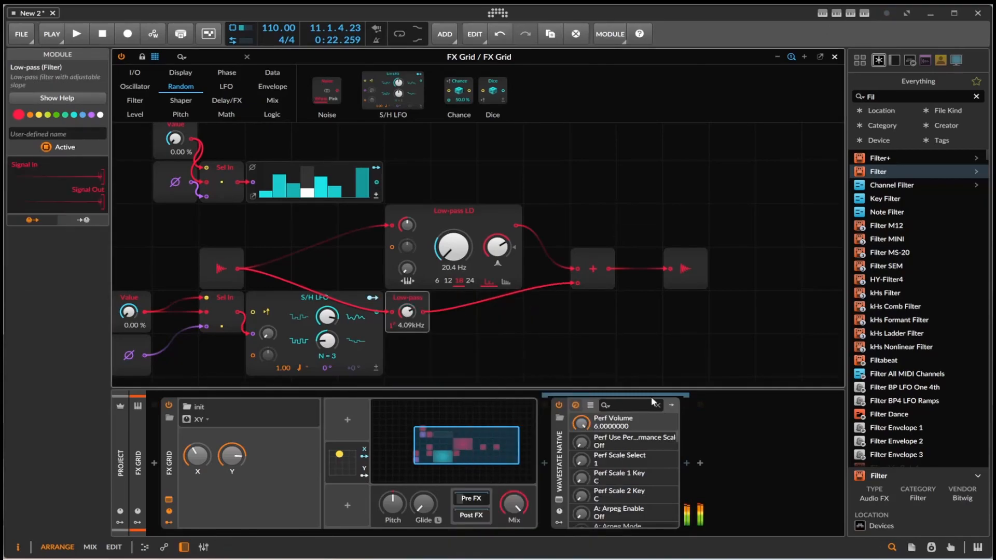
Replace the plain Low-pass with a Low-pass MG at 2.83 kHz cutoff and 86.4% resonance, and stop playback.
right_click(421, 306)
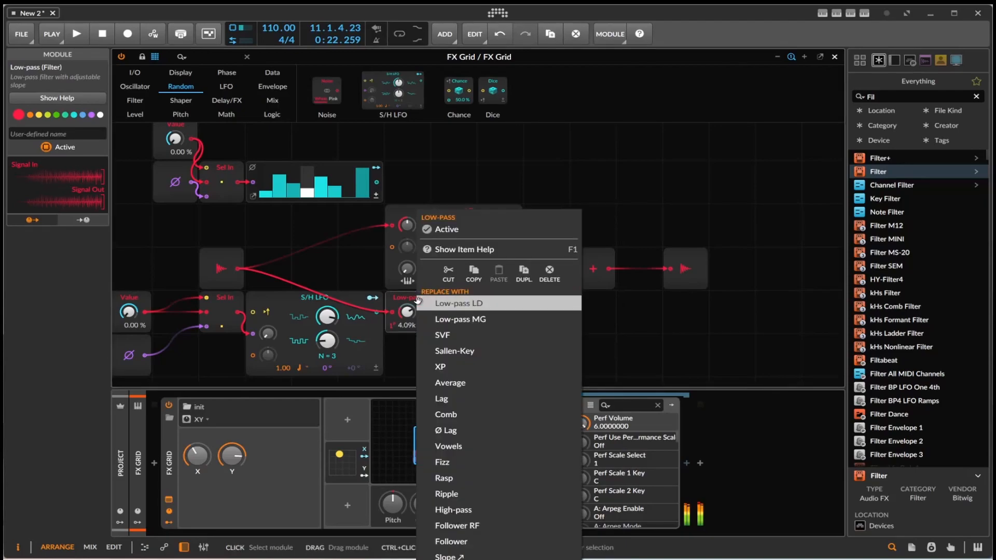
click(440, 313)
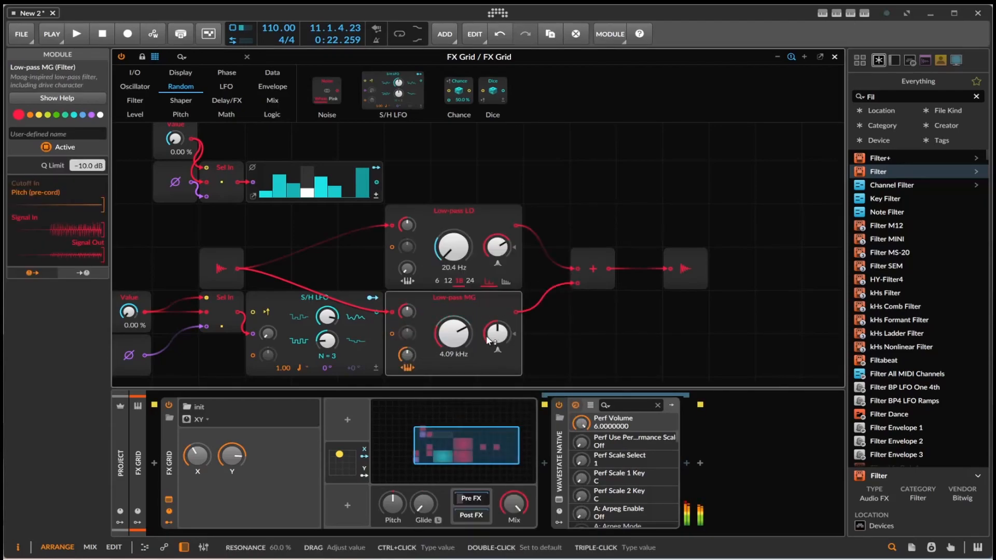
drag(453, 334, 492, 340)
mouse_move(497, 334)
click(102, 34)
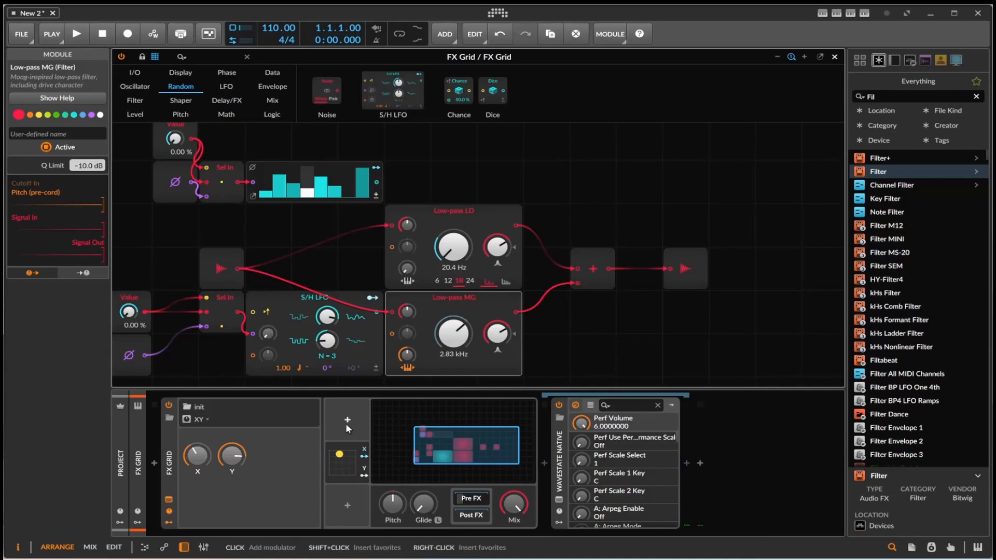
Search the device browser for "xy".
scroll(371, 307, down, 5)
scroll(364, 280, up, 5)
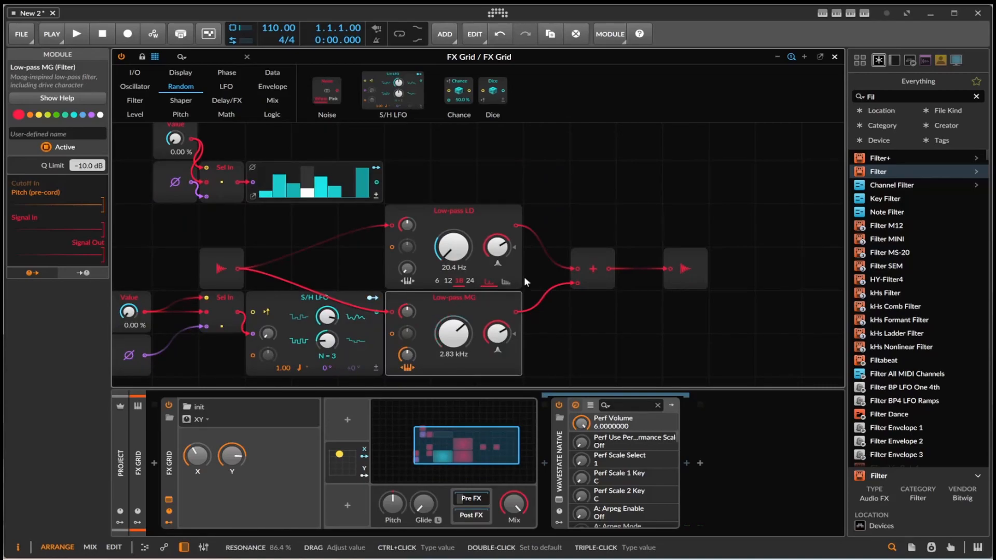
text(xy)
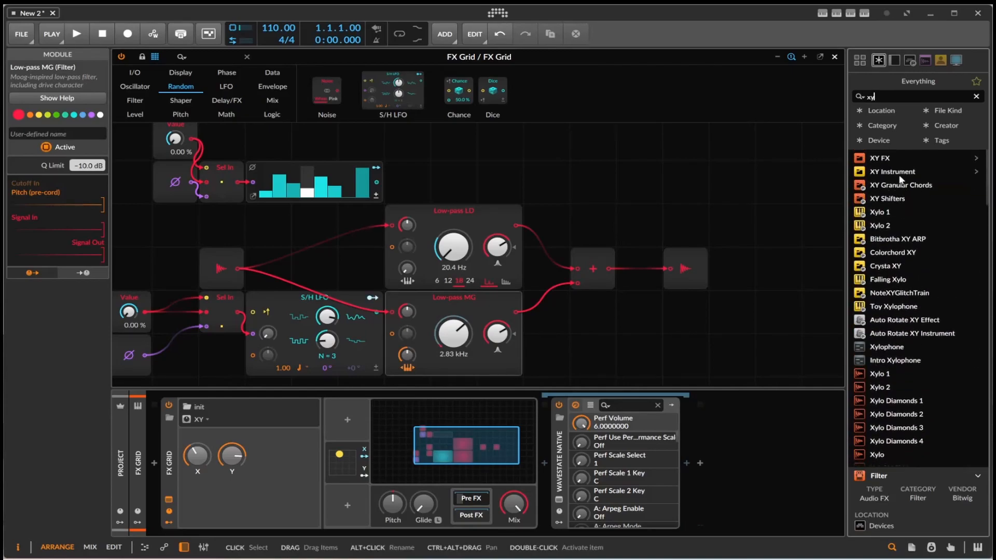
Insert an XY FX container at the start of the device chain and move the FX Grid into its chain A.
key(Down)
drag(880, 157, 186, 462)
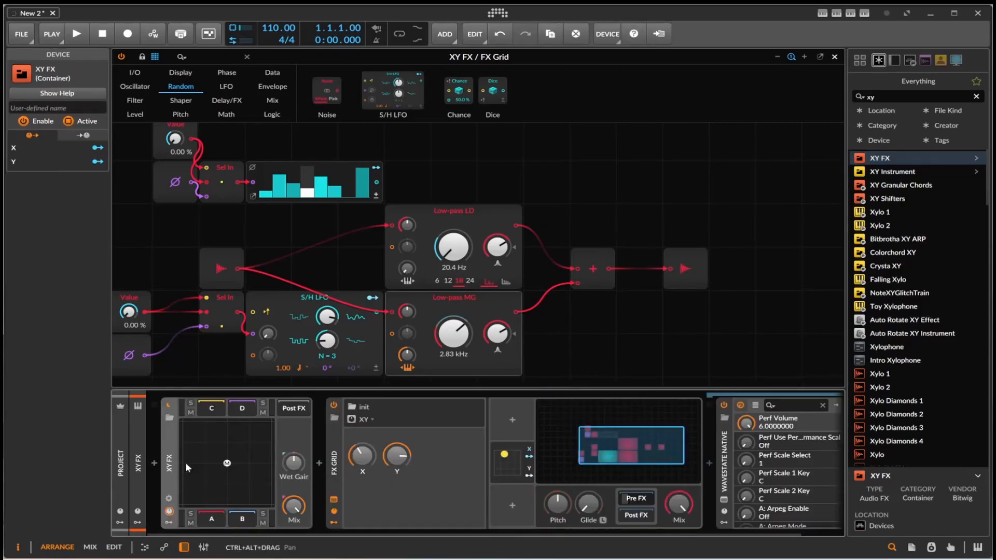
drag(337, 461, 212, 511)
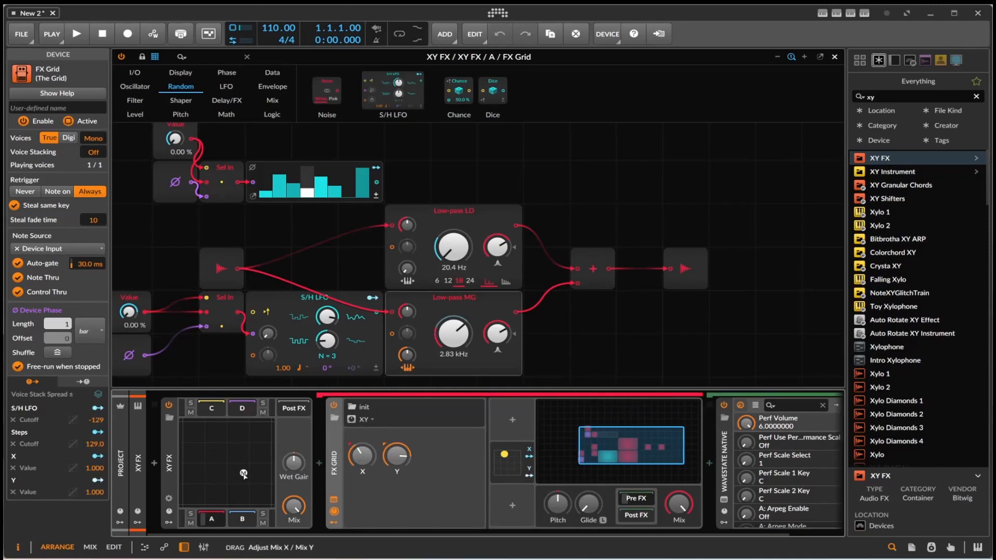
Map the XY FX's X and Y modulation outputs to the X and Y remote controls of the FX Grid in chain A.
click(169, 498)
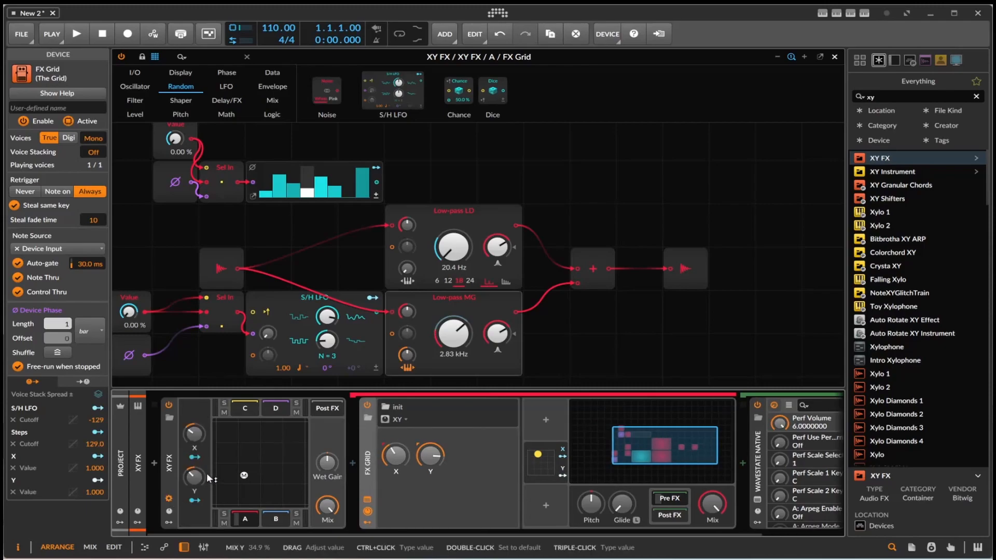
drag(195, 457, 394, 455)
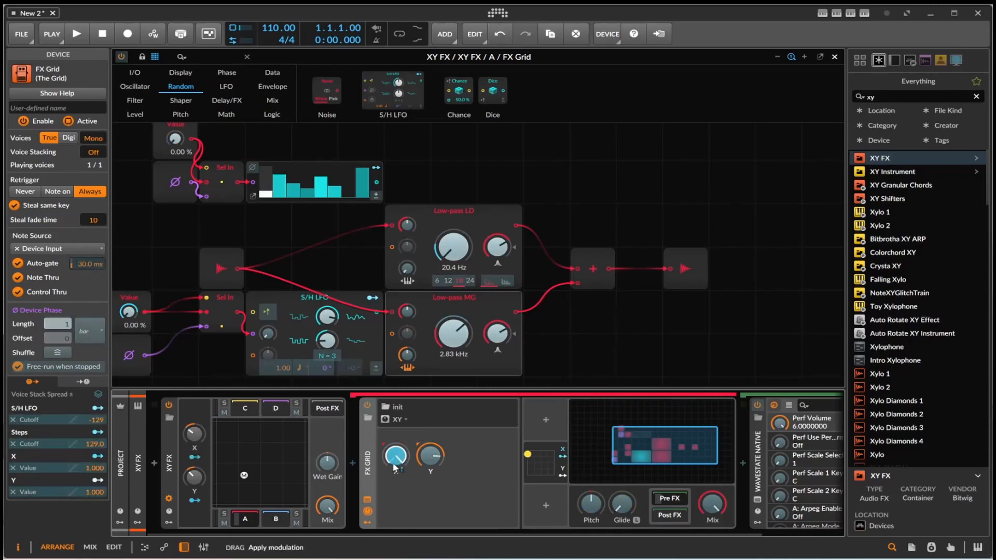
click(194, 500)
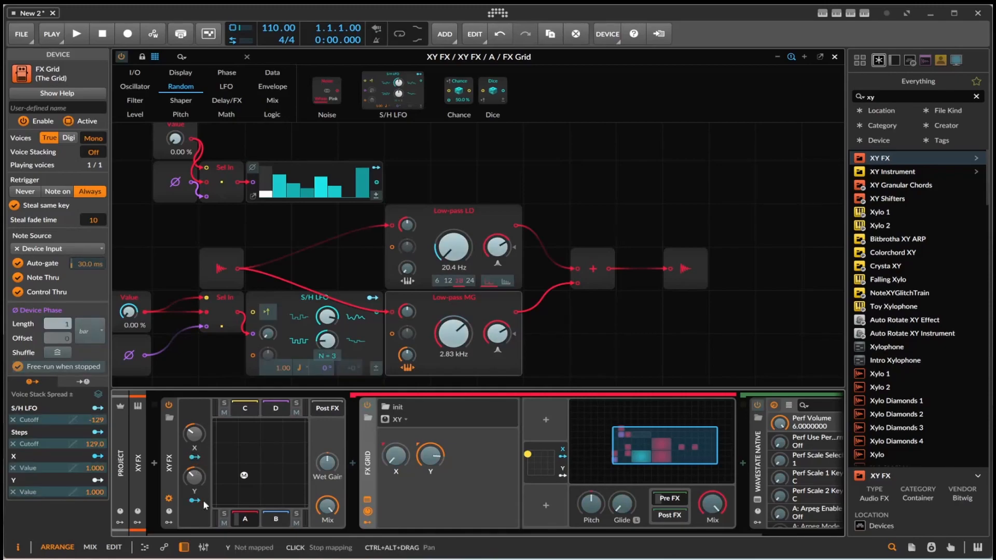
click(195, 500)
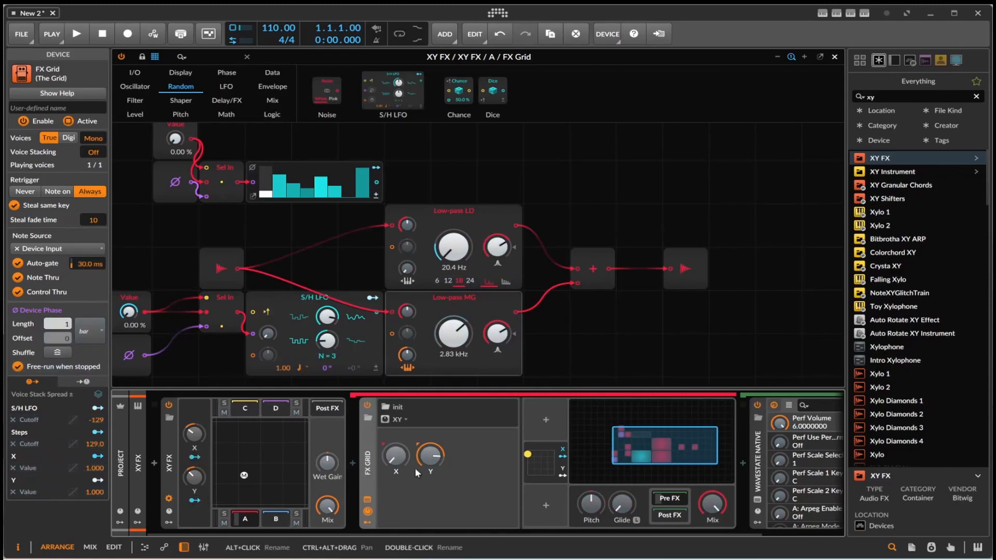
click(195, 500)
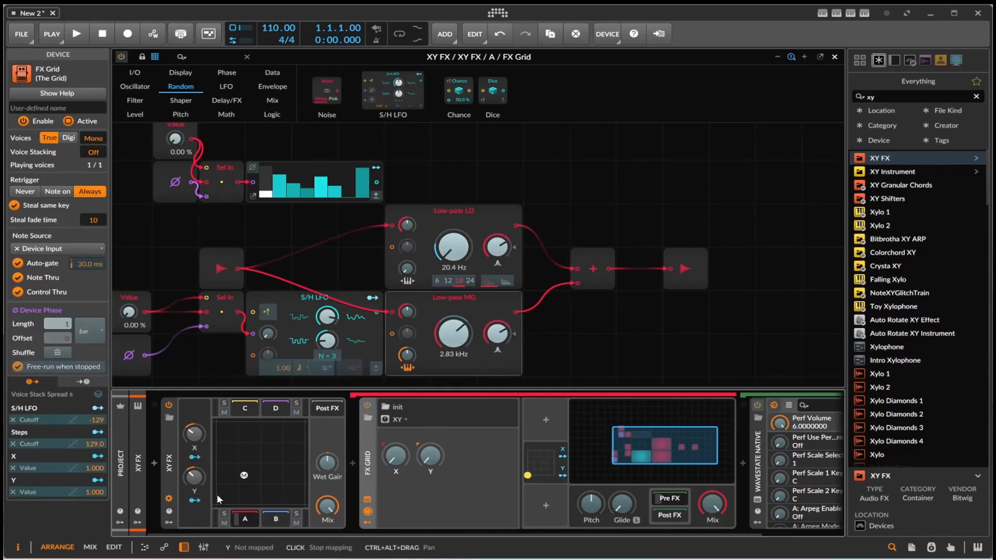
click(432, 456)
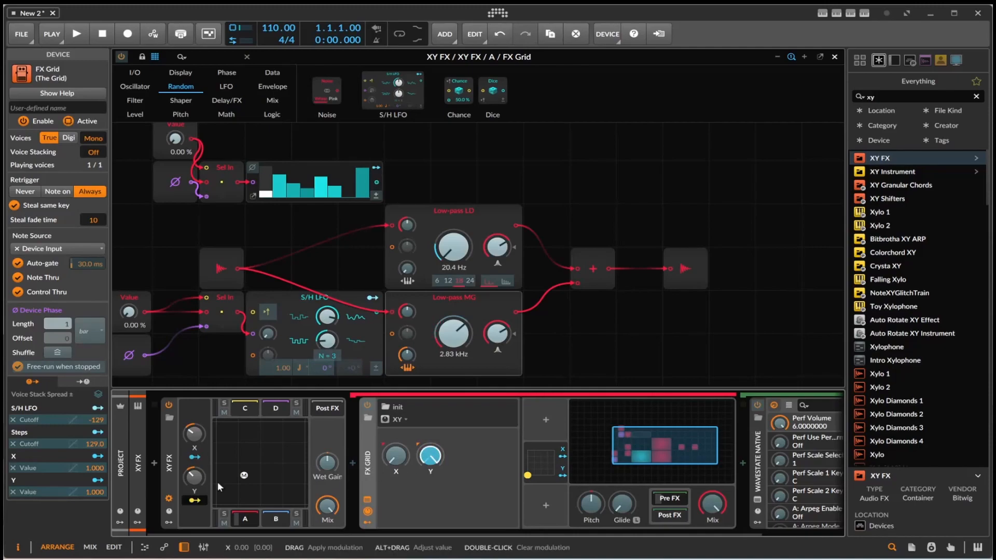
click(196, 501)
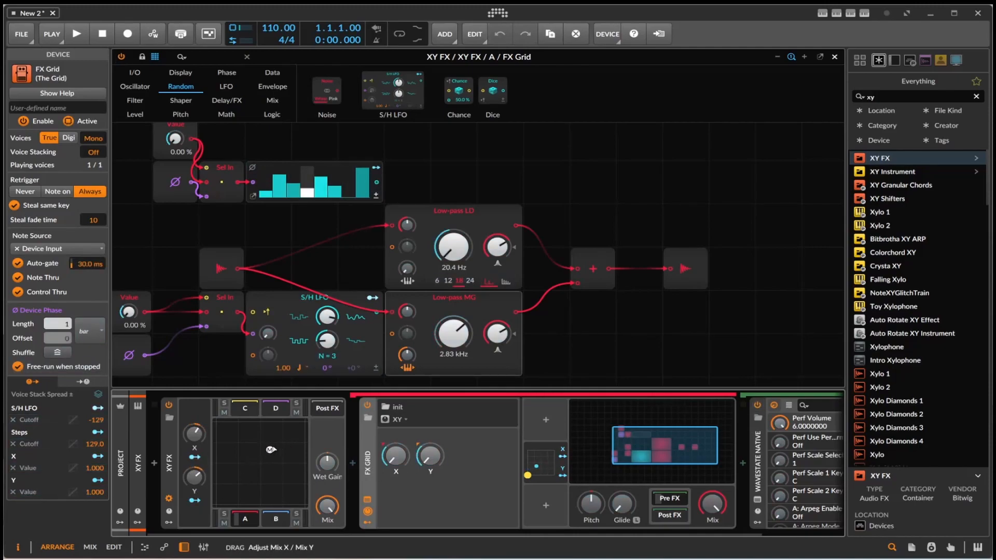
Audition the mapping by moving the XY FX mix point during playback, and stop playback.
key(space)
drag(257, 454, 244, 473)
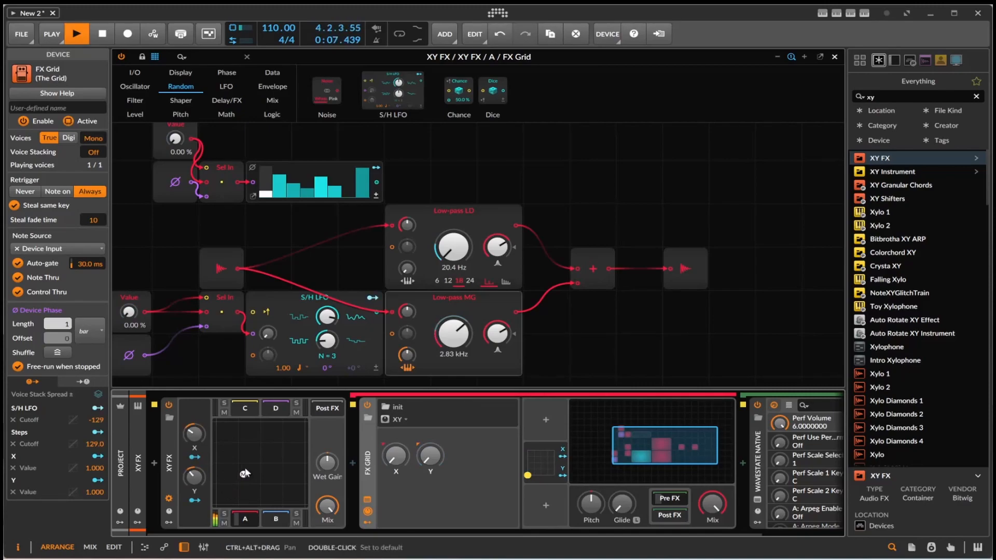
key(space)
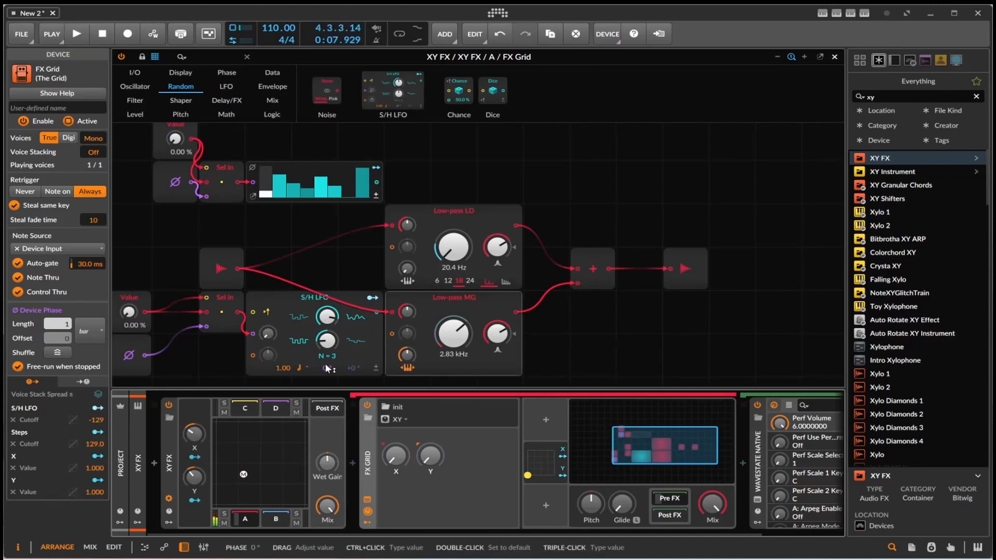
Duplicate the FX Grid of chain A and move the copy into chain C of the XY FX.
right_click(367, 445)
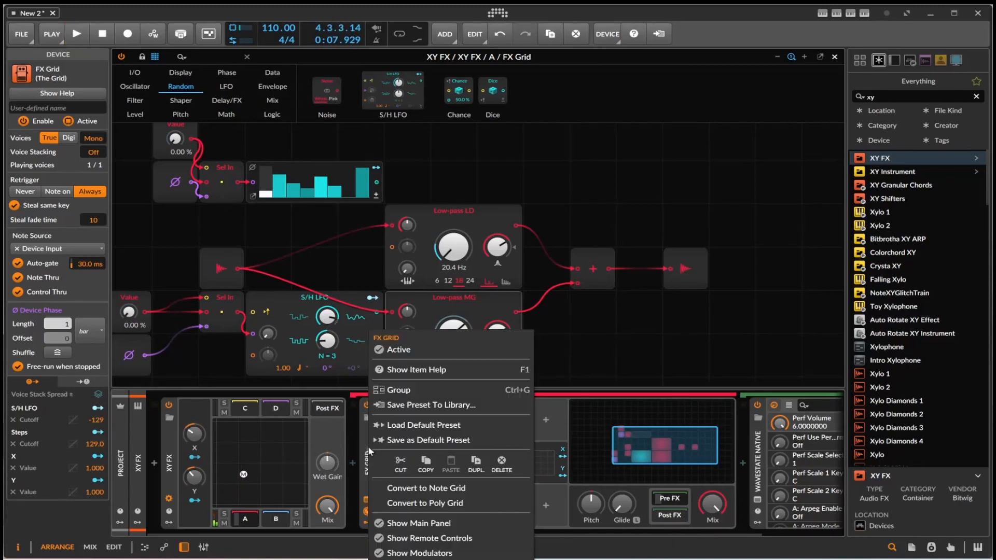
click(477, 463)
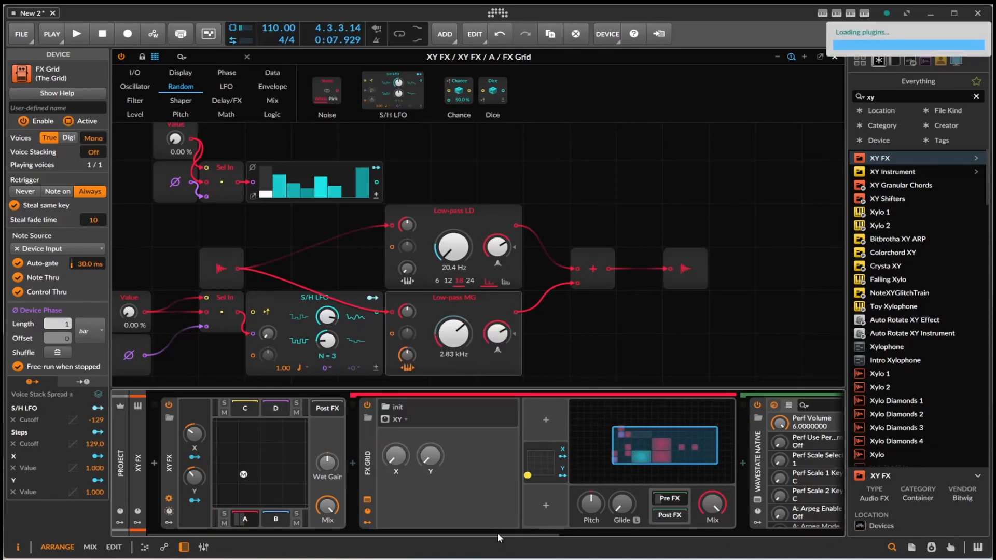
drag(491, 531, 614, 531)
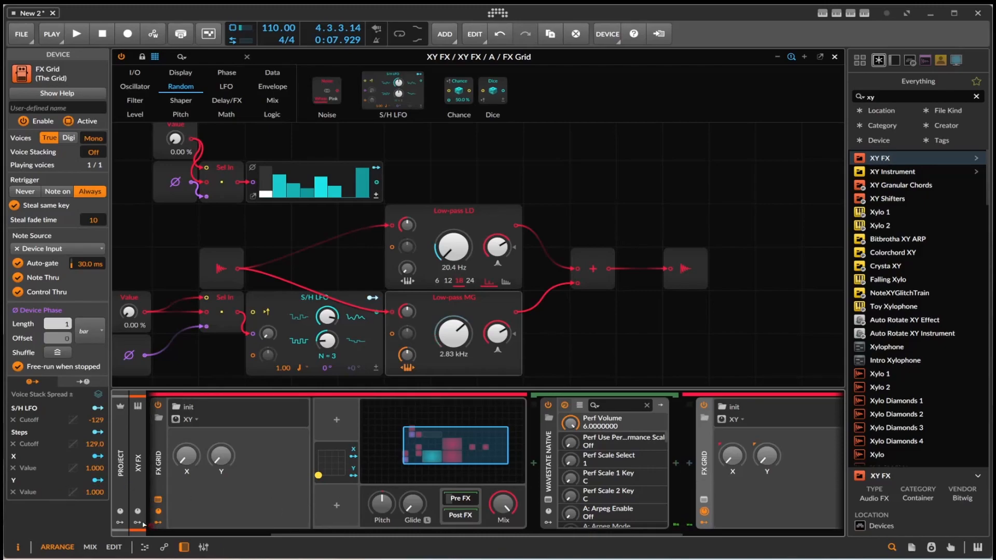
scroll(240, 407, left, 5)
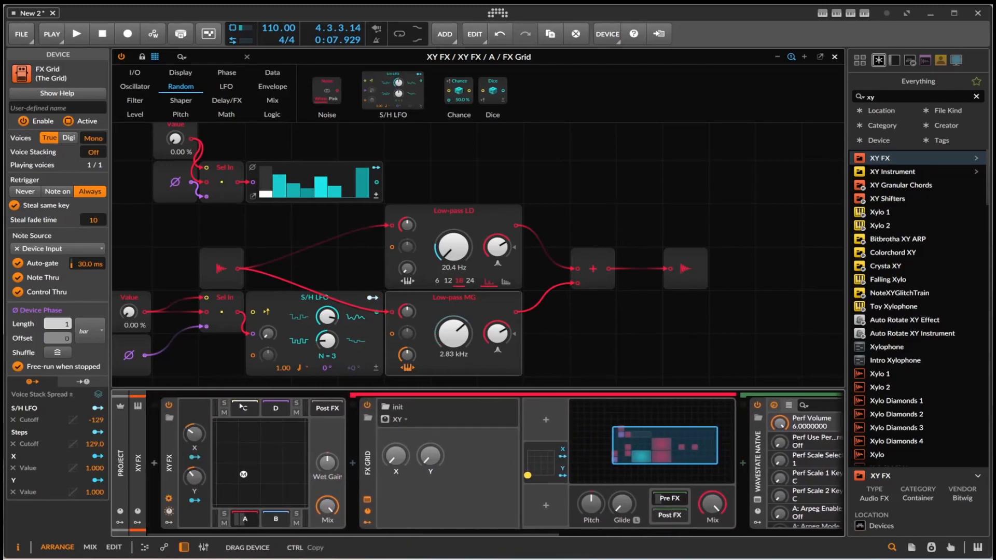
Replace both the Low-pass LD and the Low-pass MG in chain C's FX Grid with Sallen-Key filters.
click(590, 426)
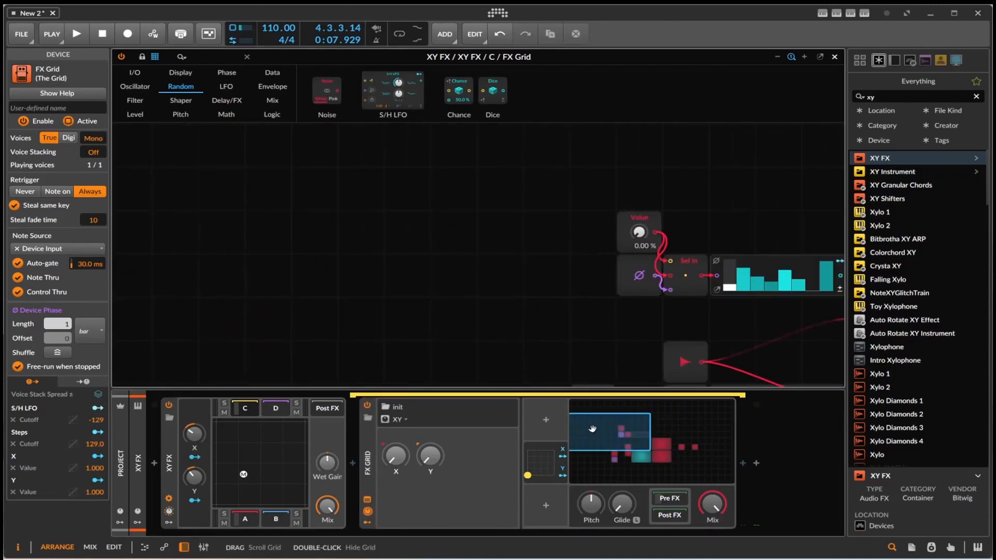
drag(631, 437, 660, 439)
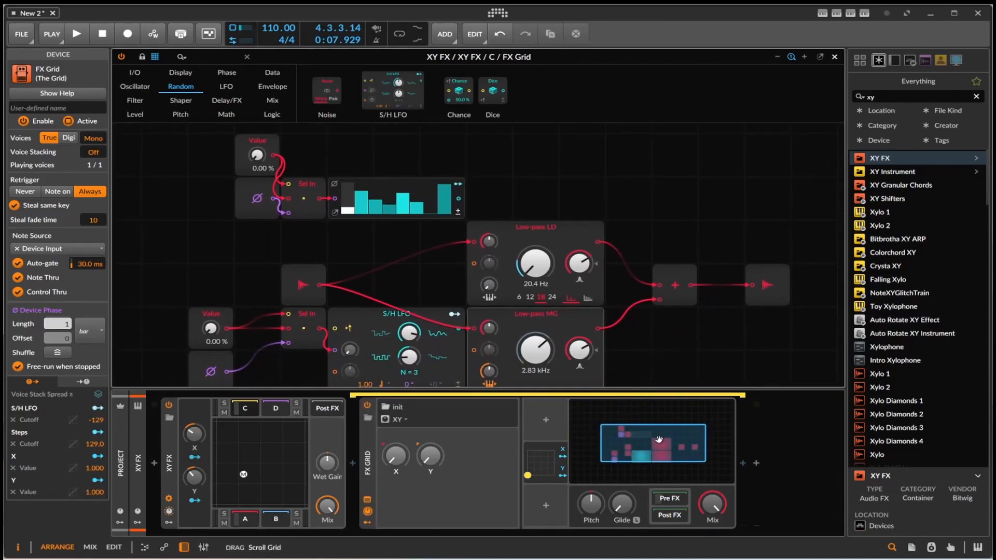
right_click(549, 242)
click(581, 375)
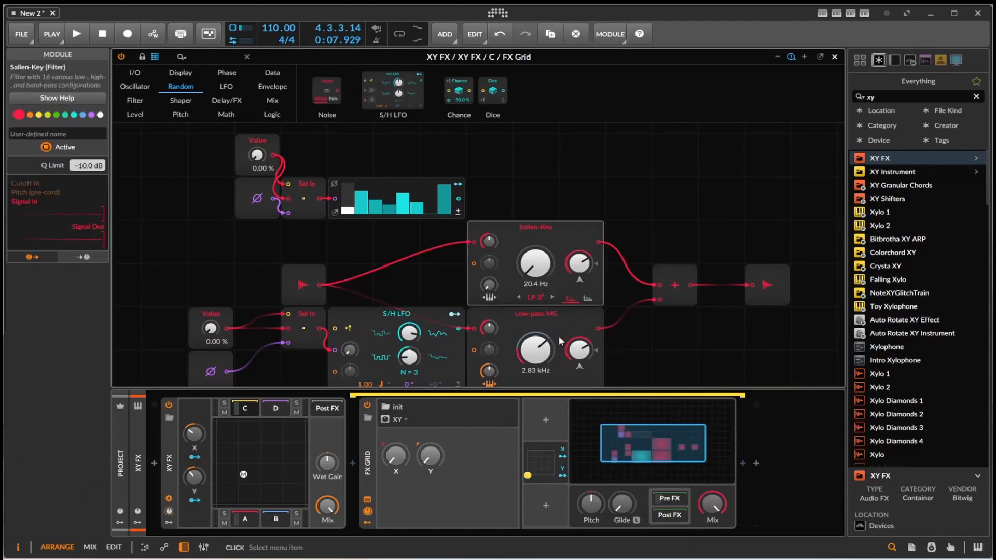
right_click(546, 316)
click(583, 447)
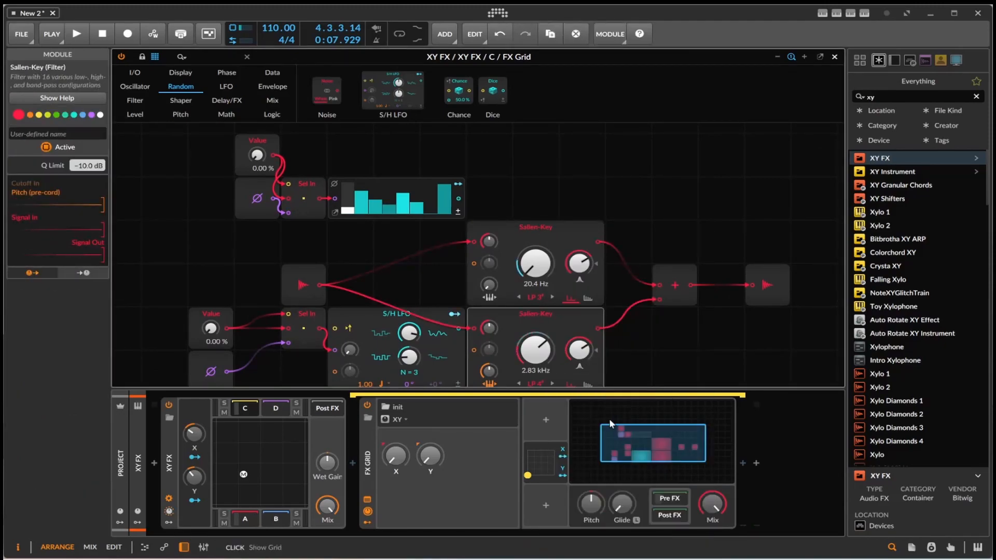
Duplicate the FX Grid of chain C and move the copy into chain D of the XY FX.
right_click(368, 462)
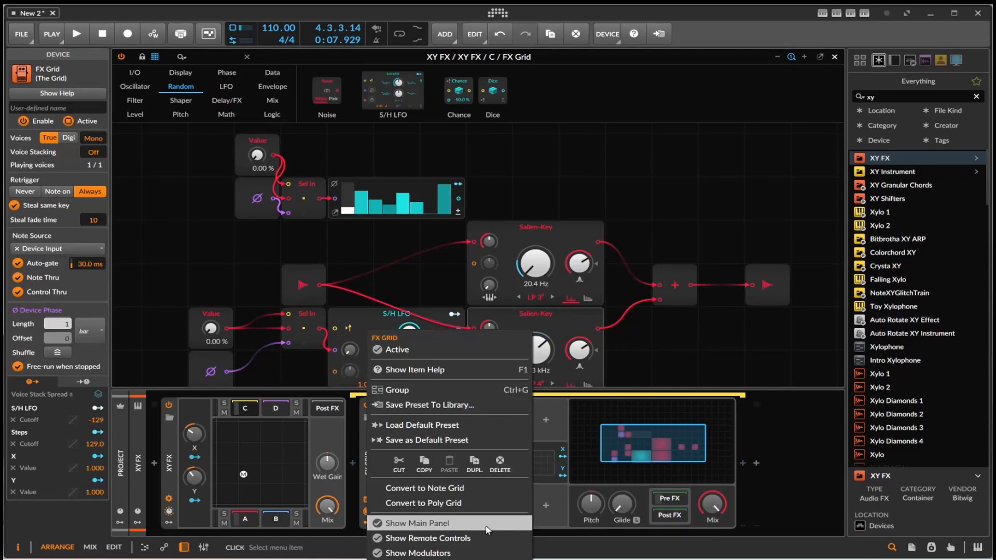
click(474, 464)
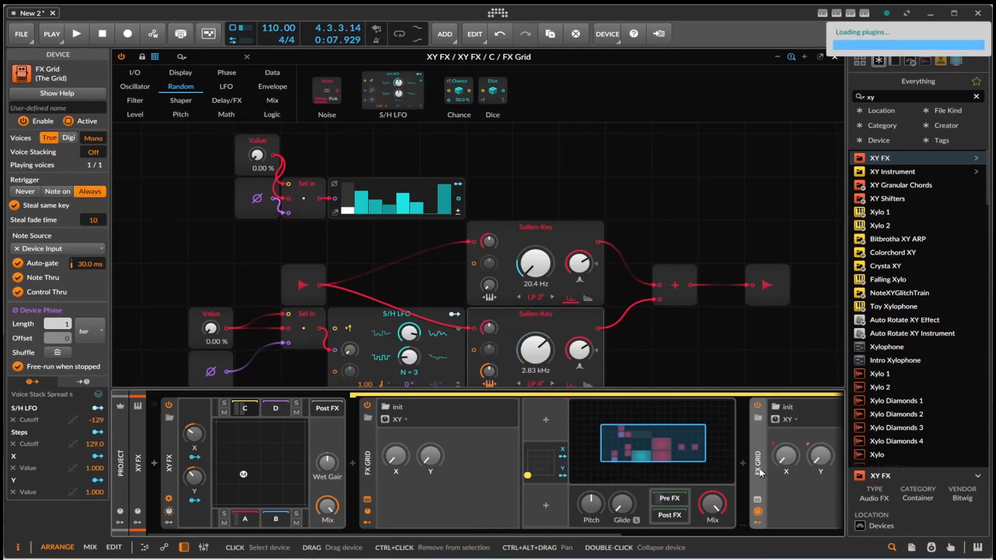
key(ctrl+z)
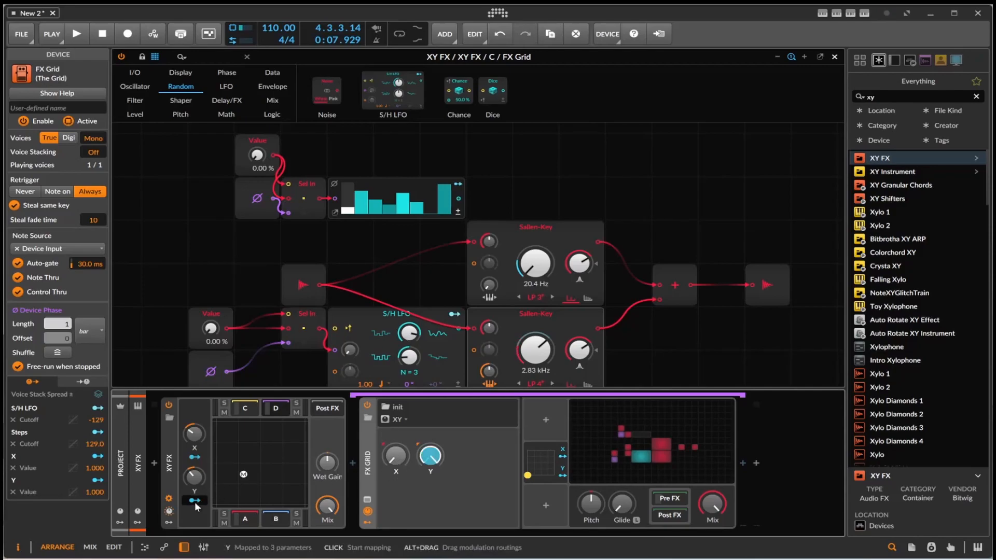
Replace both Sallen-Key filters in chain D's FX Grid with Comb filters.
click(703, 418)
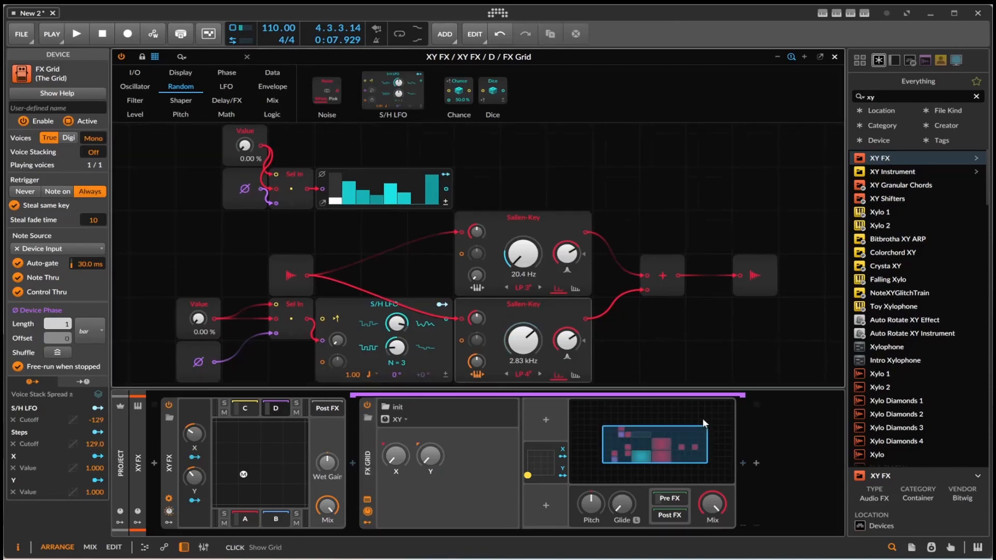
click(536, 307)
right_click(536, 309)
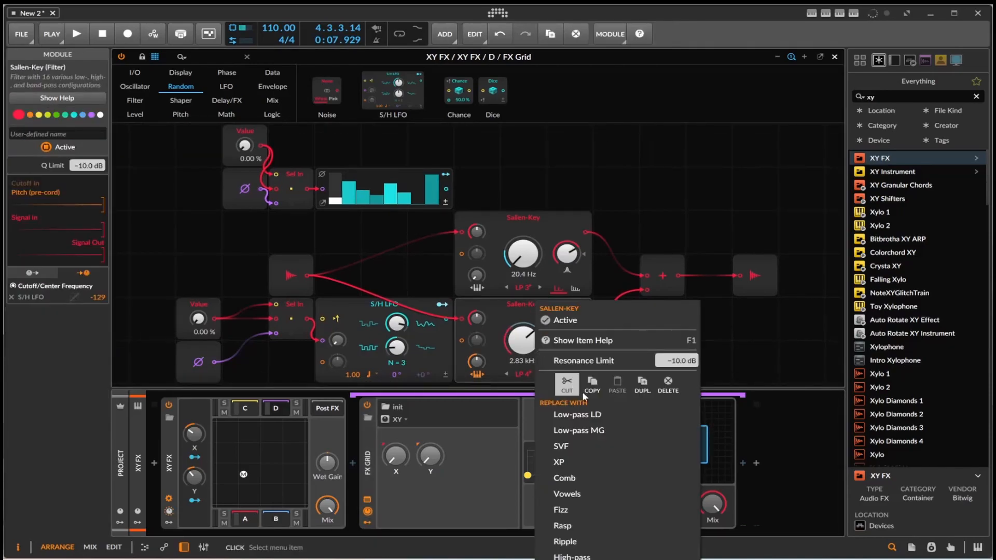
click(595, 469)
right_click(513, 209)
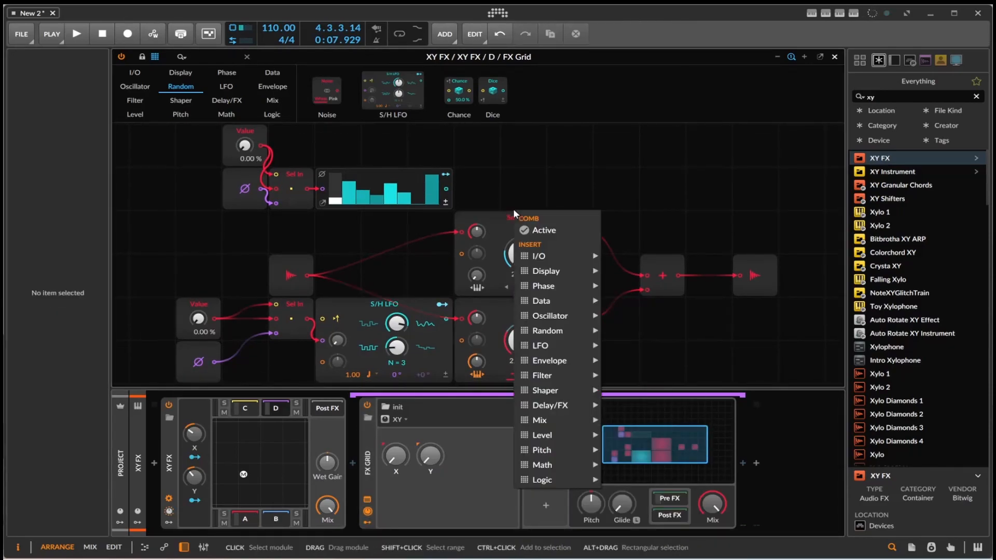
right_click(503, 223)
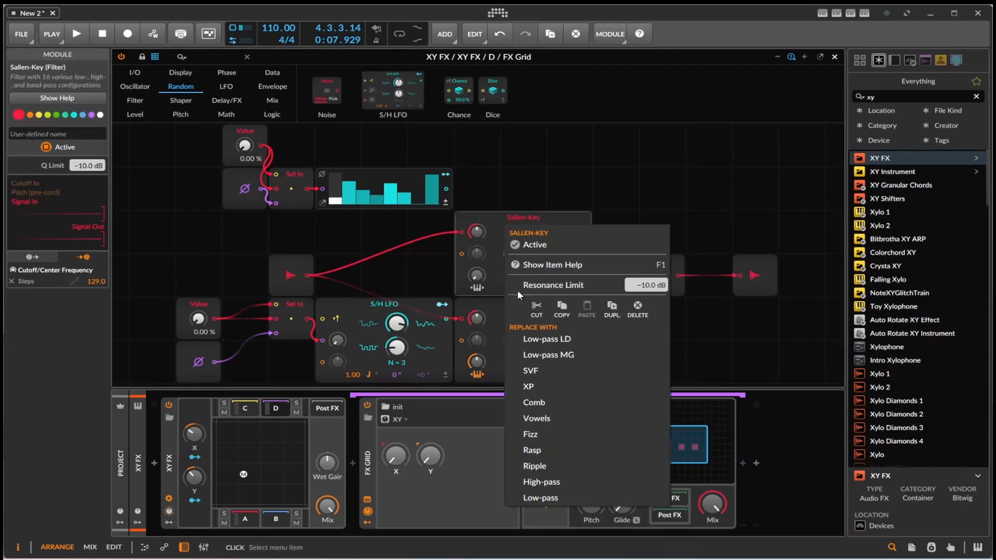
click(533, 403)
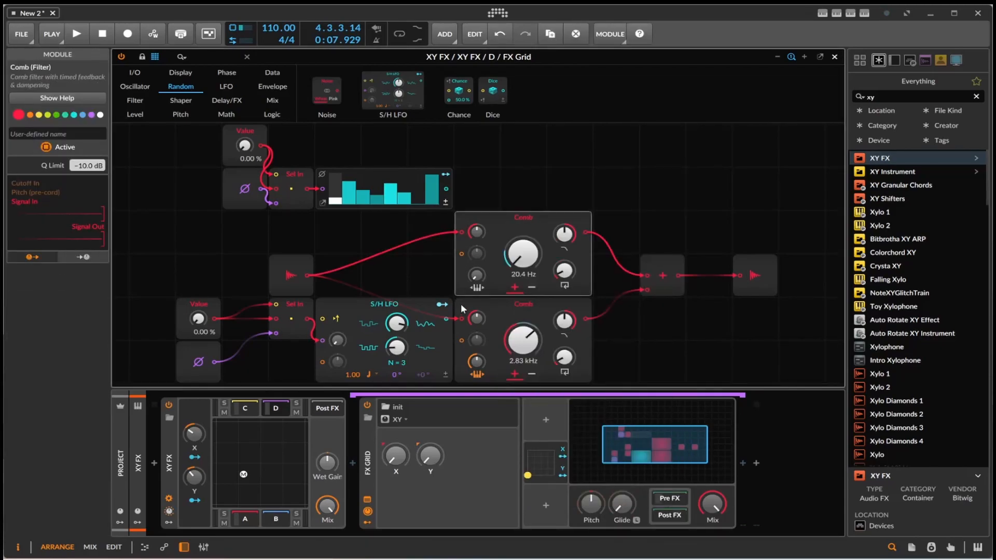
Audition the blend of the filter chains by moving the XY FX mix point across the pad during playback, and stop playback.
click(78, 37)
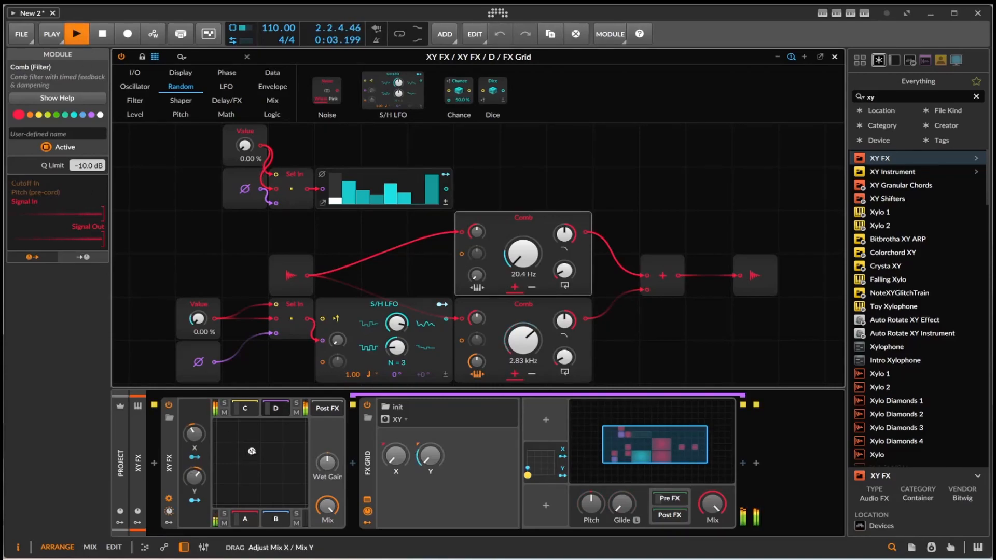
drag(264, 449, 225, 491)
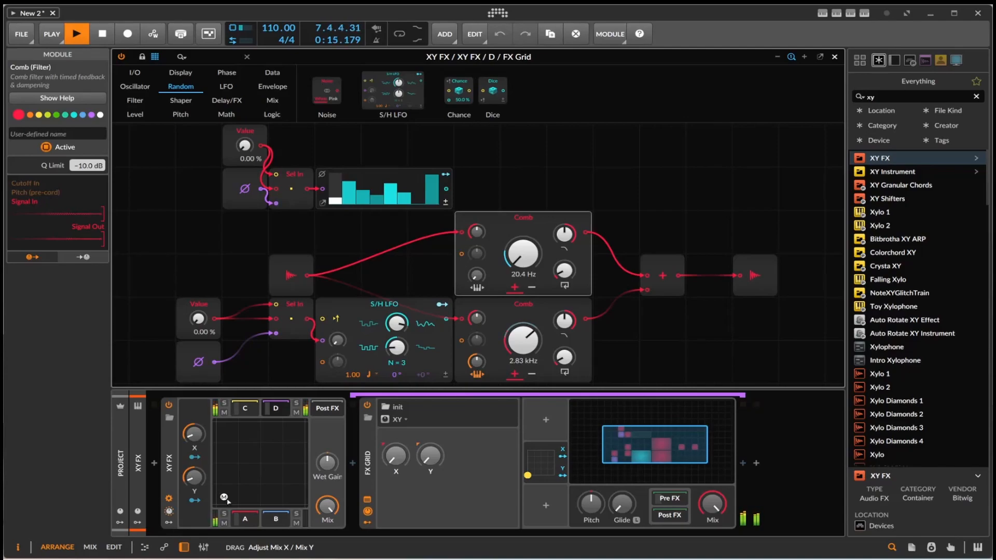
drag(254, 500, 234, 436)
key(space)
key(space)
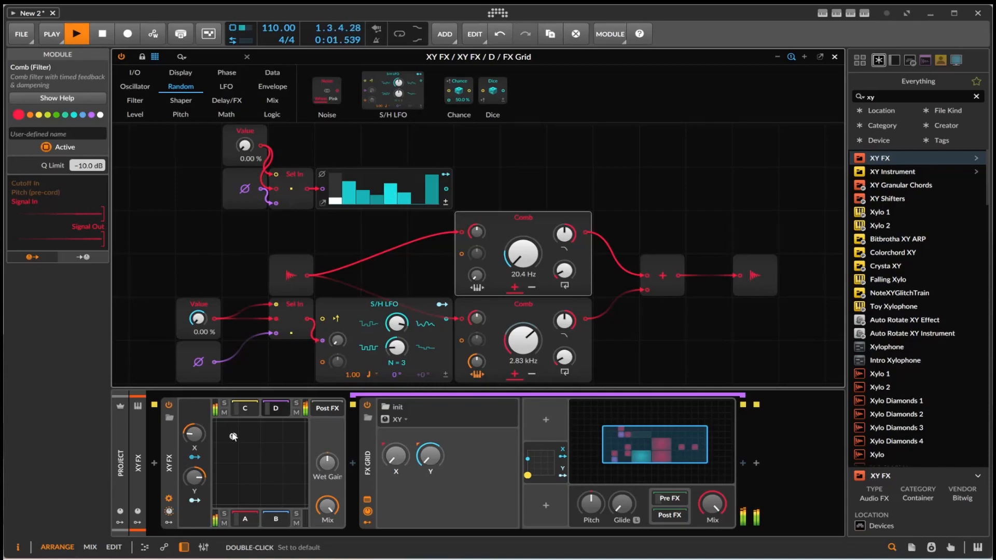
drag(234, 435, 275, 480)
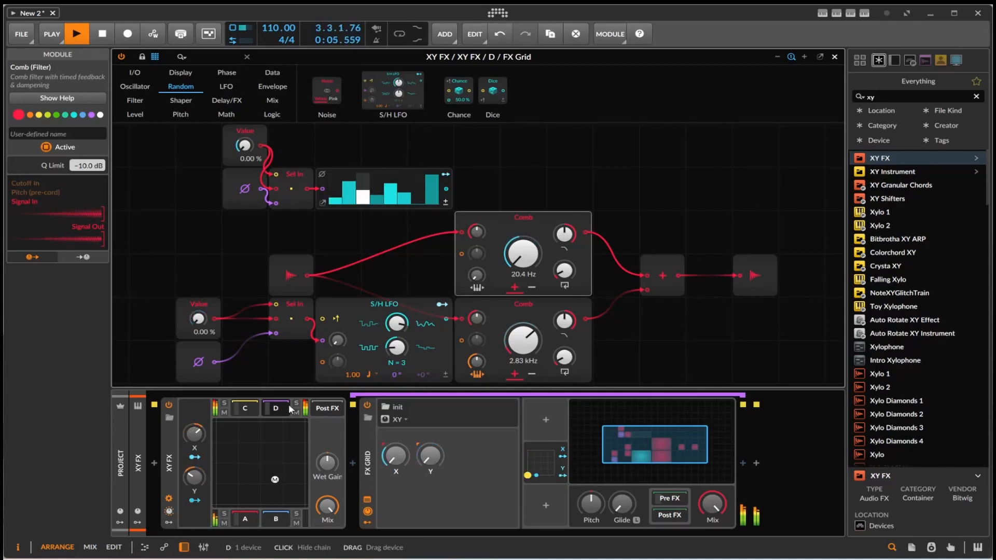
click(108, 38)
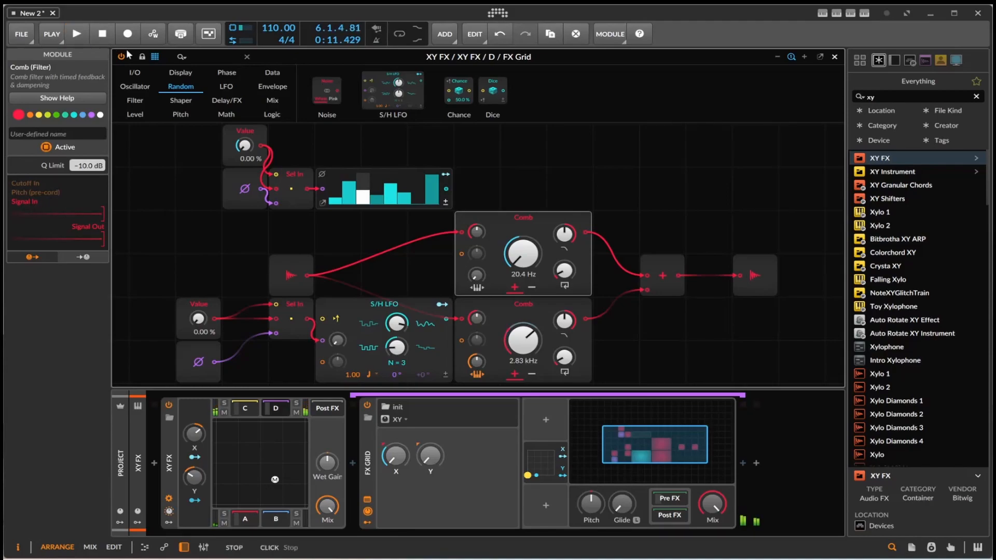
Move the XY FX mix point around the pad with playback stopped and return it to the centre.
click(186, 517)
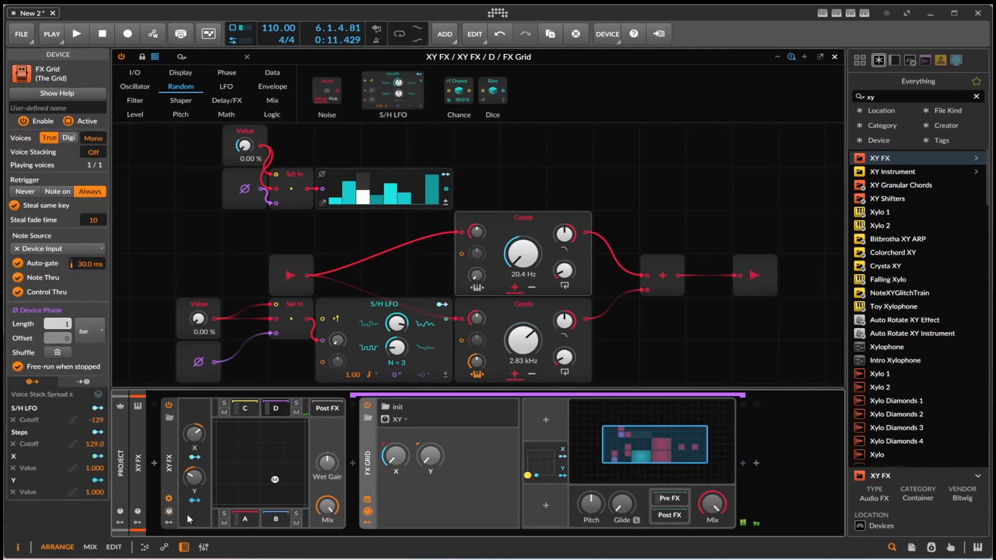
drag(275, 479, 285, 450)
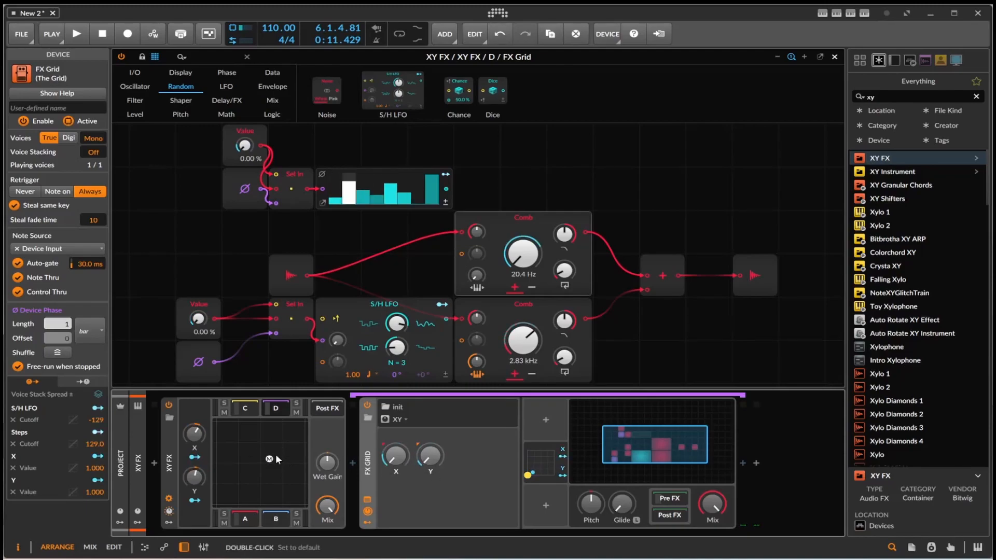
drag(263, 458, 286, 447)
mouse_move(272, 442)
mouse_down()
mouse_move(231, 443)
mouse_move(240, 485)
mouse_up()
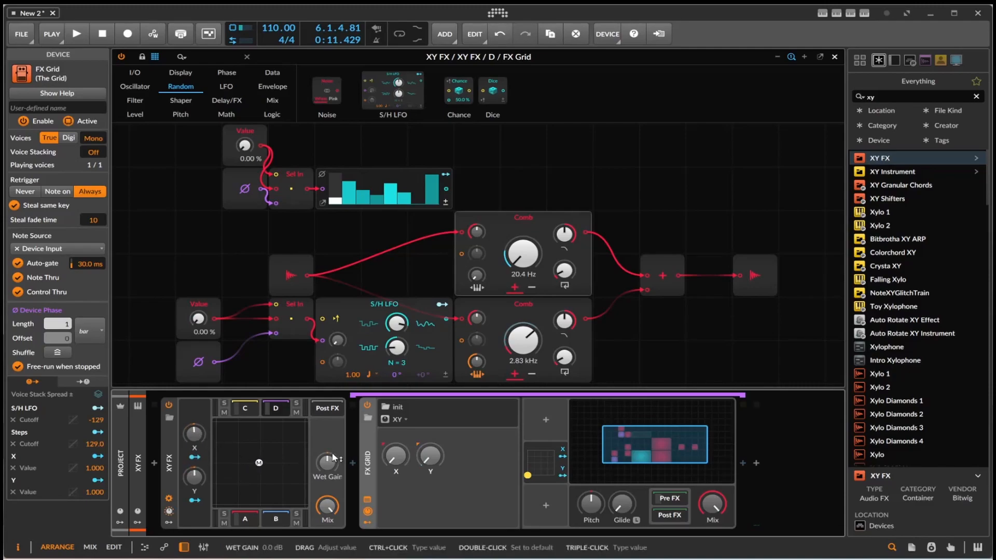
Check which parameters the XY FX container's Y position modulates, then leave mapping mode.
click(266, 413)
click(264, 409)
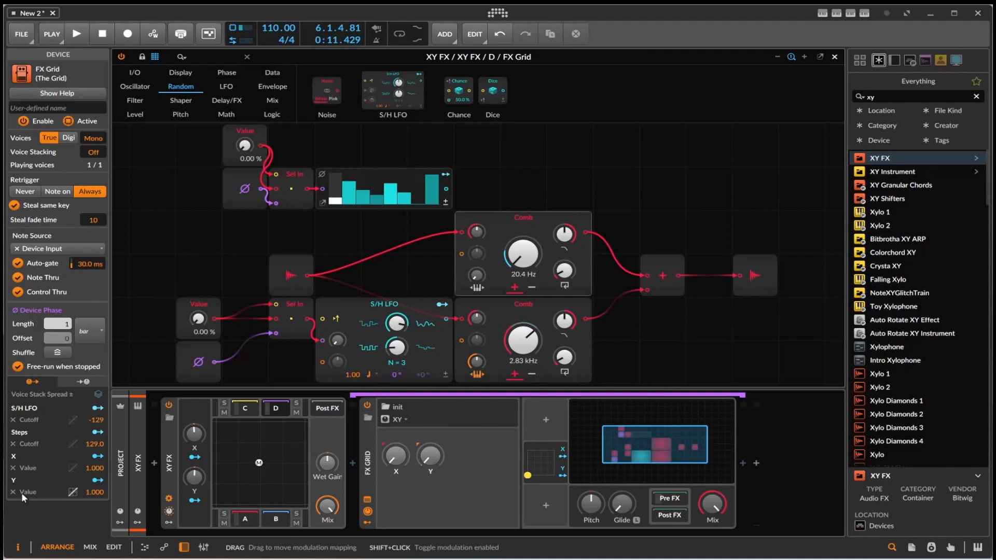
click(397, 465)
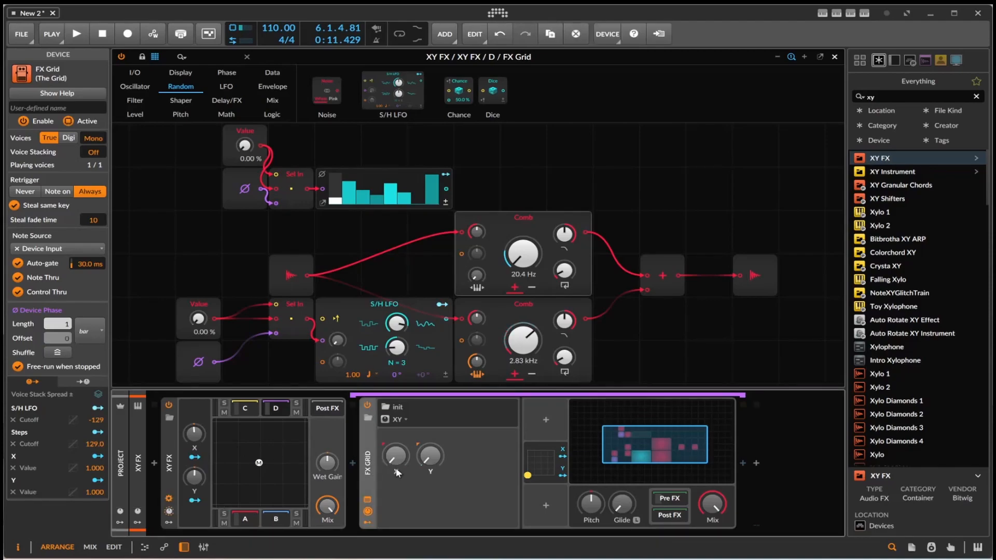
click(195, 501)
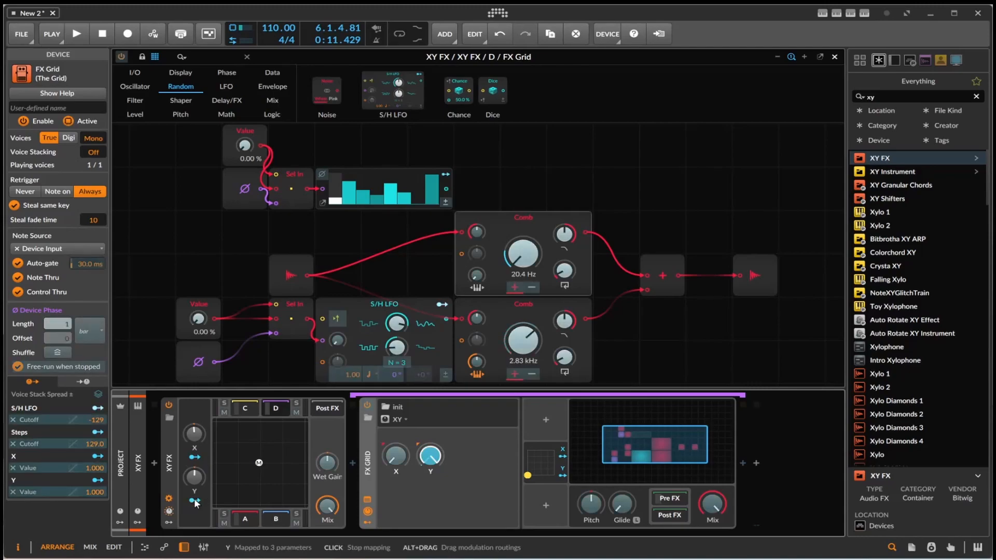
click(195, 501)
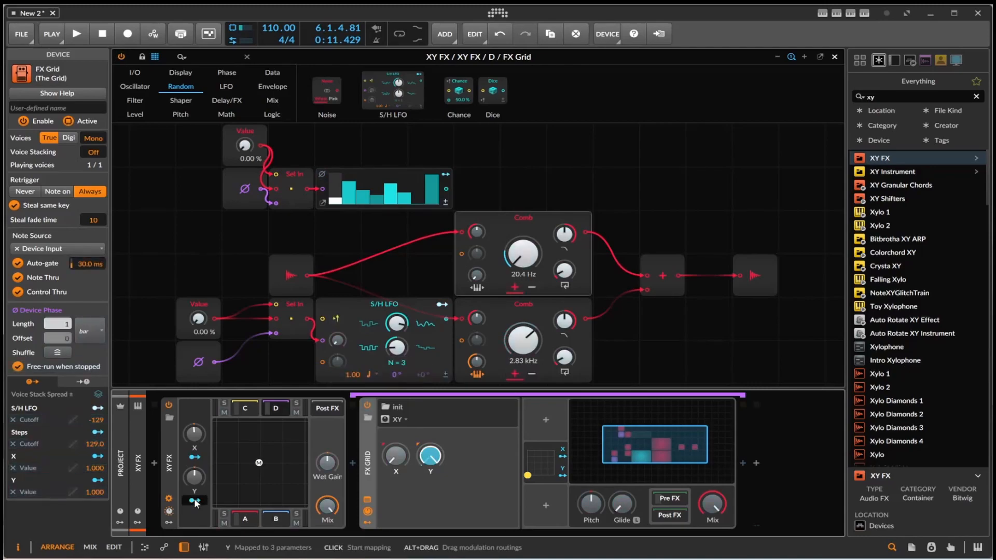
click(11, 493)
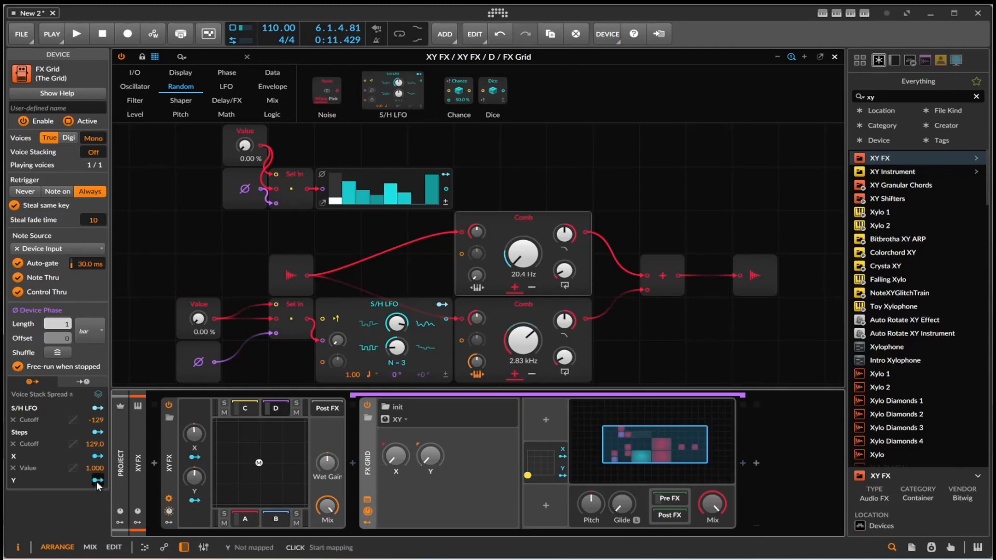
click(14, 468)
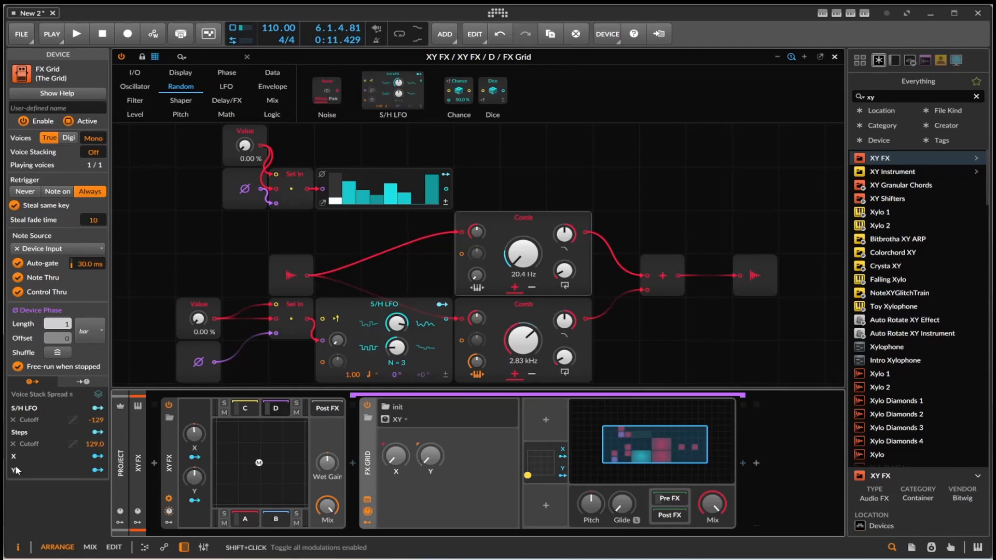
click(14, 444)
click(13, 420)
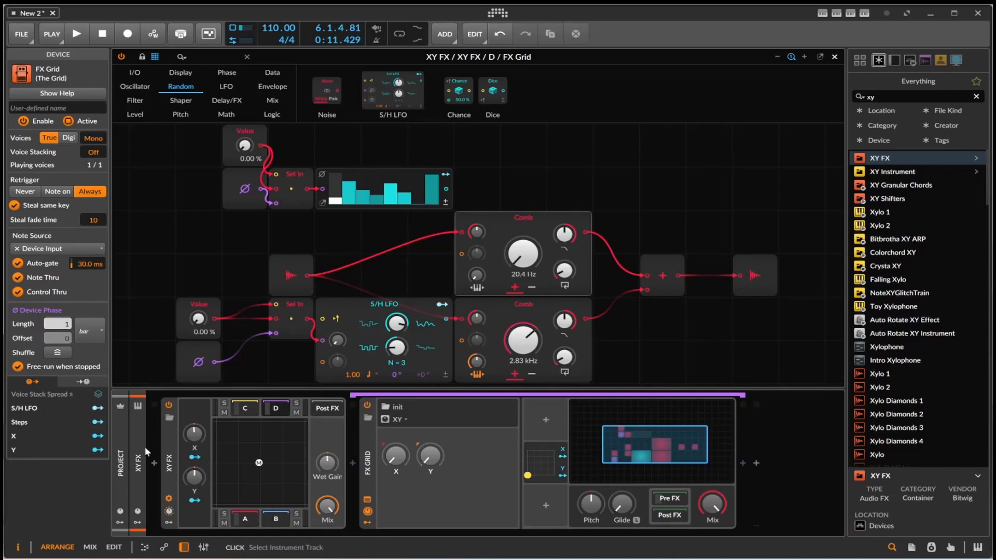
key(ctrl+z)
key(ctrl+z)
key(ctrl+z)
key(ctrl+z)
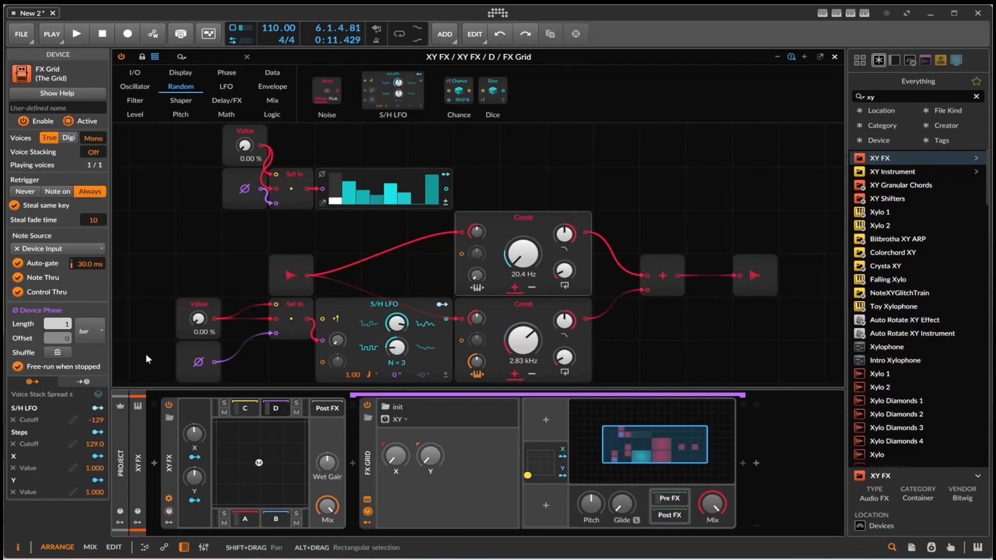
Replace the XY FX container's third X and Y mappings with mappings to the X and Y remote controls of chain D's FX Grid at 1.000.
click(171, 478)
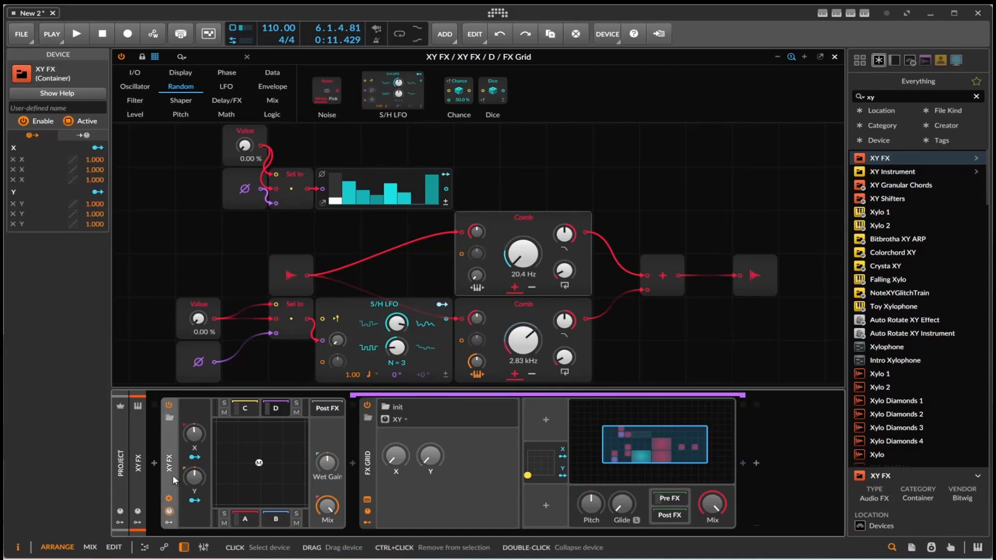
click(13, 224)
click(12, 179)
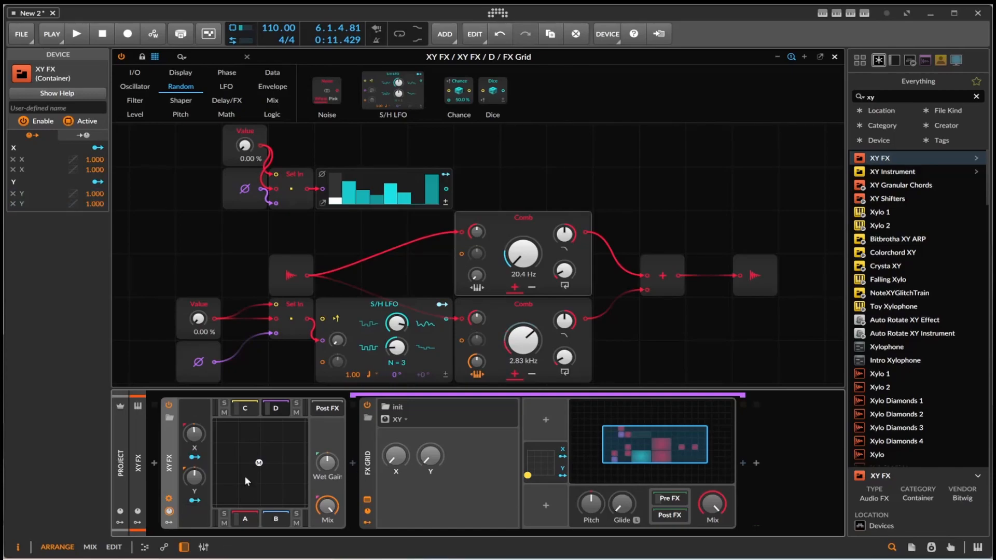
drag(192, 500, 430, 455)
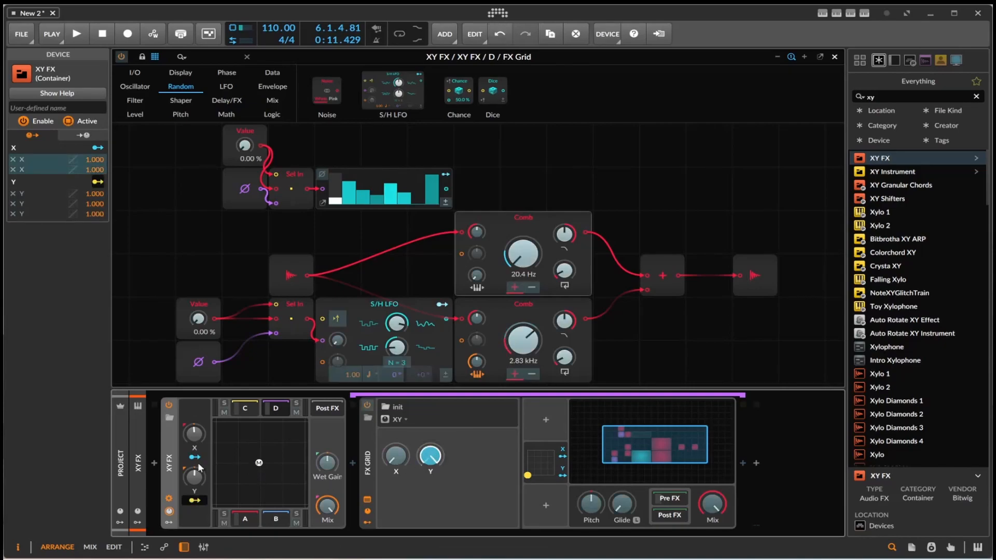
drag(194, 457, 396, 457)
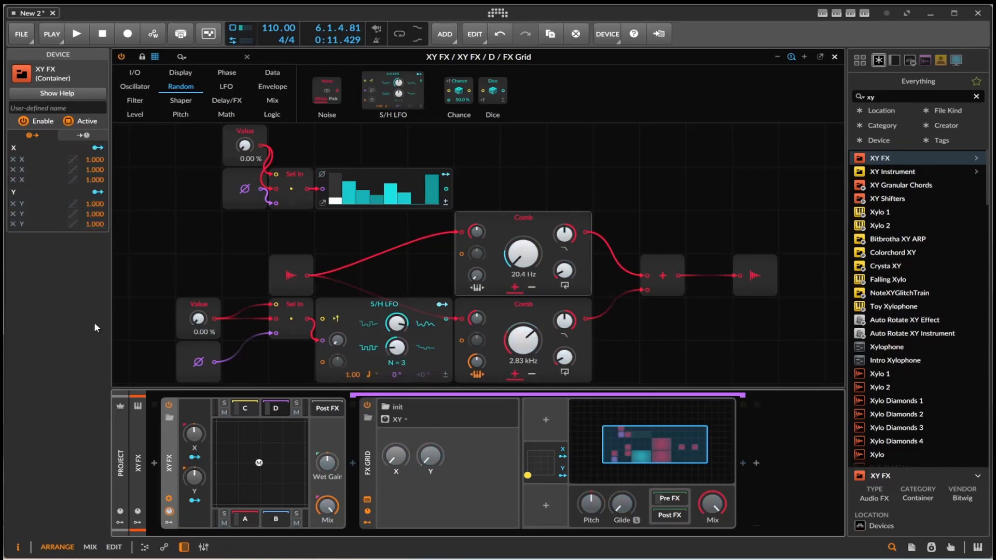
Remove the XY FX container's second X and Y mappings for chain C and raise the X remote control of chain C's FX Grid to maximum.
mouse_move(257, 466)
mouse_down()
mouse_move(222, 483)
mouse_move(232, 501)
mouse_move(229, 451)
mouse_move(271, 457)
mouse_move(262, 485)
mouse_move(285, 437)
mouse_move(263, 460)
mouse_up()
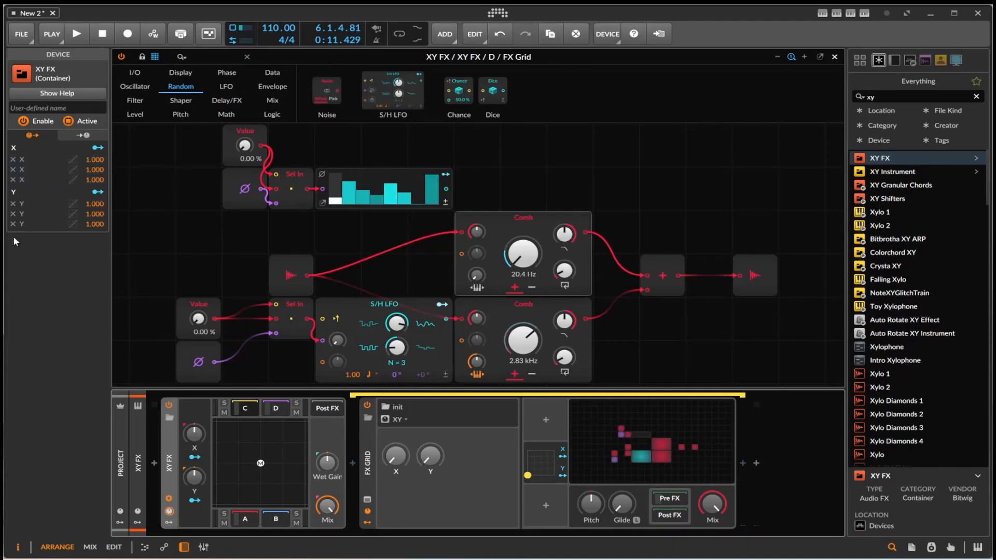
click(13, 214)
click(13, 169)
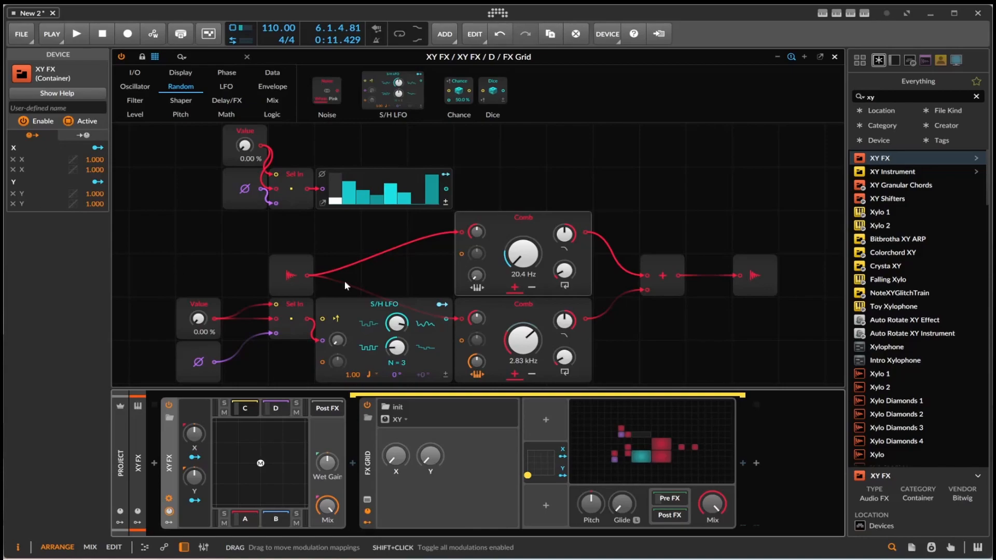
mouse_move(396, 456)
drag(396, 456, 395, 431)
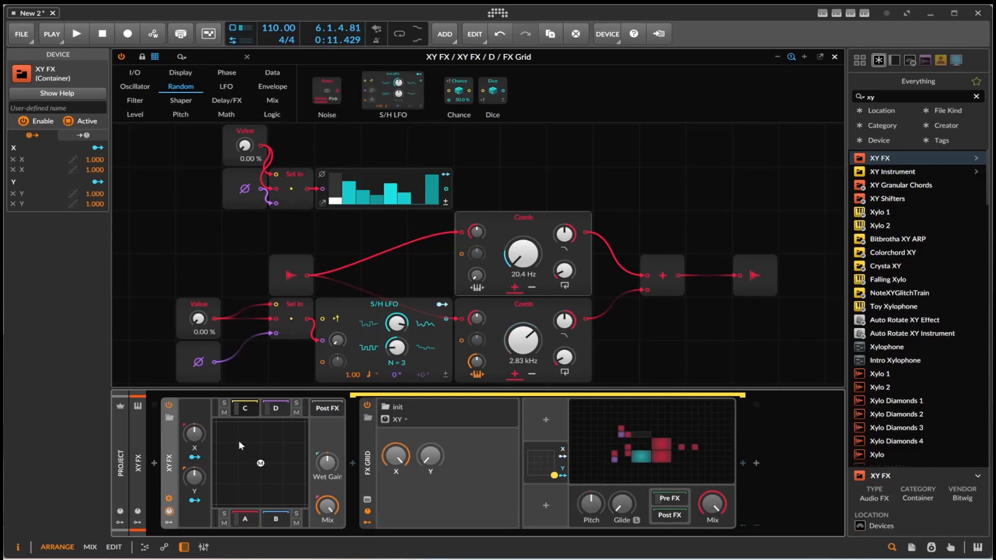
mouse_move(261, 463)
mouse_down()
mouse_move(217, 445)
mouse_move(234, 441)
mouse_move(229, 433)
mouse_move(254, 467)
mouse_move(260, 460)
mouse_up()
Map the XY FX positions to chain C's matching FX Grid remote controls, with Y at 1.000 and X at -1.00.
drag(194, 501, 431, 446)
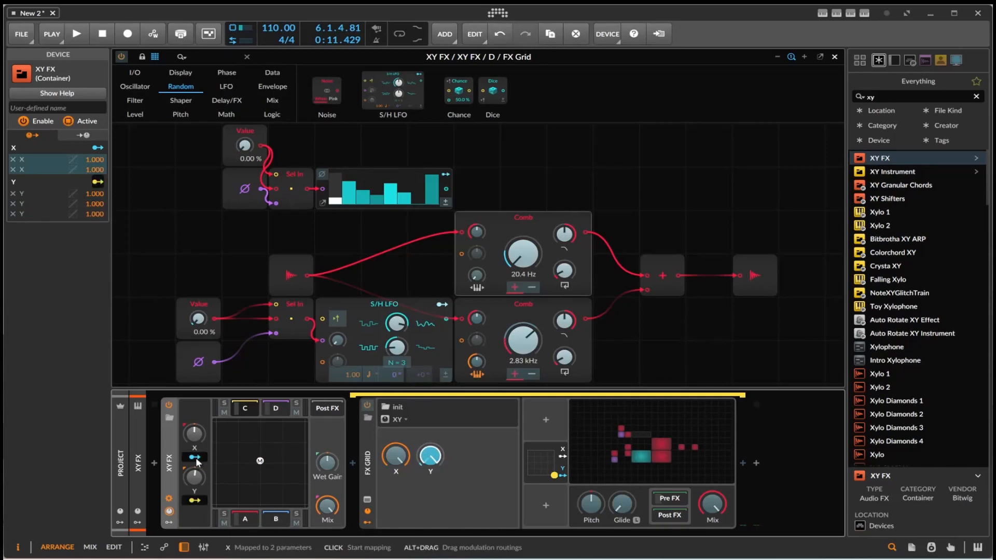
drag(194, 457, 396, 455)
drag(396, 455, 396, 467)
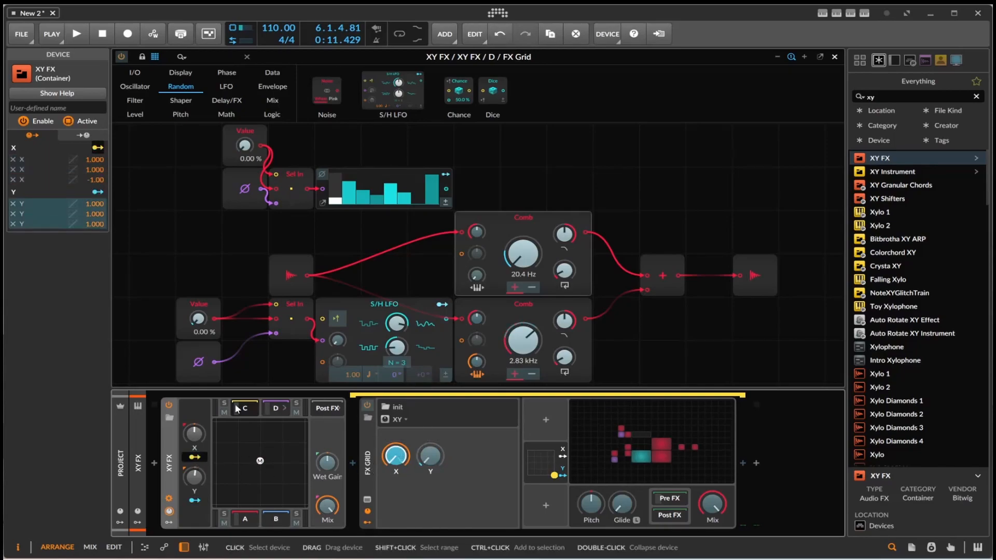
Test chain C's mappings by moving the XY FX mix point around the pad, and set its X mapping amount to 1.000.
drag(222, 437, 263, 470)
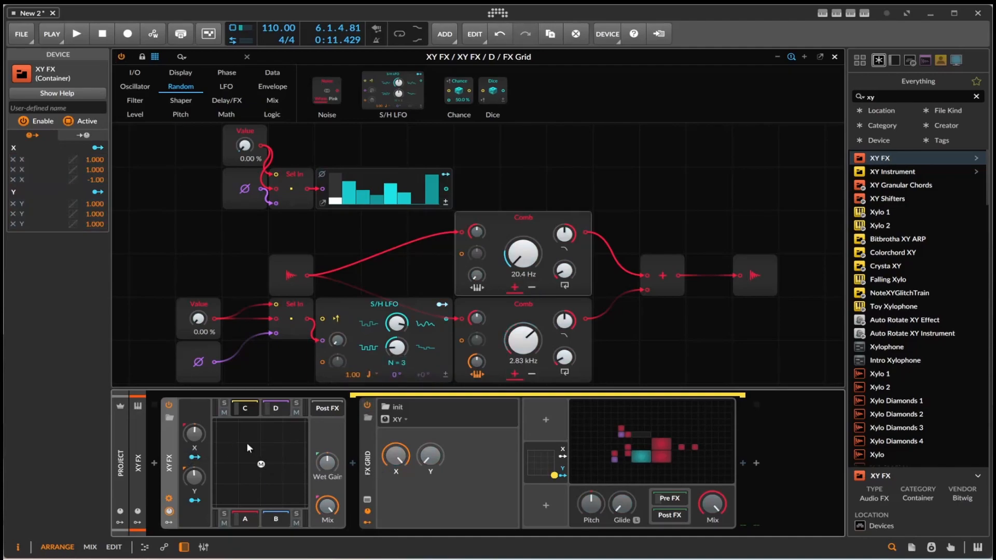
mouse_move(261, 464)
mouse_down()
mouse_move(228, 440)
mouse_move(243, 455)
mouse_move(298, 461)
mouse_move(242, 456)
mouse_move(260, 464)
mouse_move(244, 466)
mouse_move(305, 468)
mouse_move(263, 467)
mouse_up()
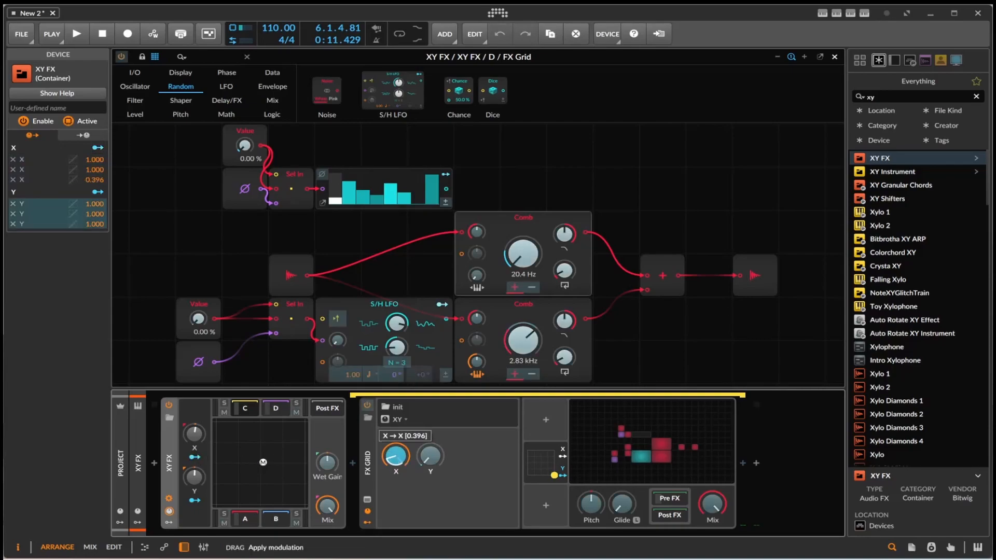
drag(263, 461, 216, 461)
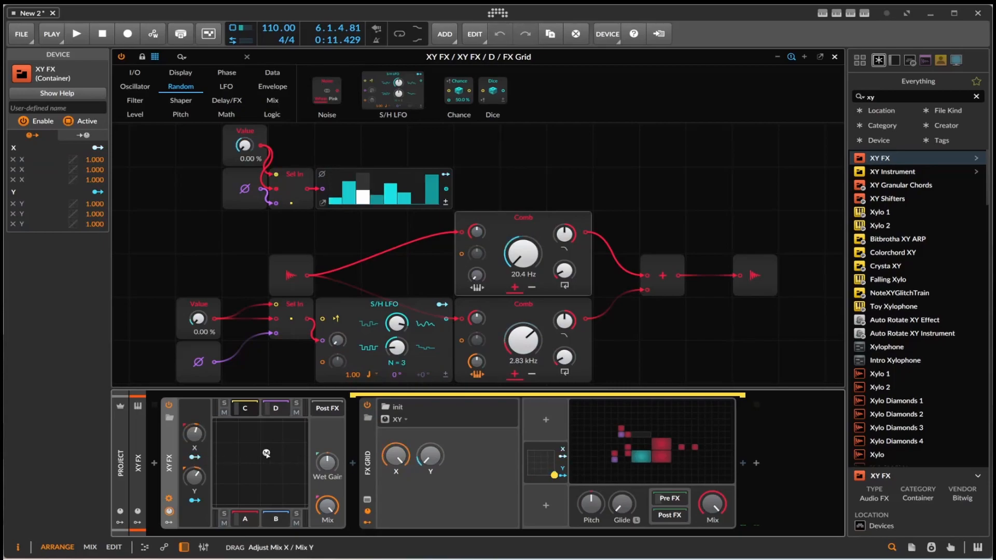
click(231, 479)
drag(231, 479, 257, 450)
Audition the remapped filter chains by moving the XY FX mix point during playback, and stop playback.
click(76, 37)
mouse_move(248, 440)
mouse_down()
mouse_move(231, 441)
mouse_move(274, 442)
mouse_move(234, 472)
mouse_move(231, 488)
mouse_move(250, 474)
mouse_move(242, 480)
mouse_move(248, 459)
mouse_up()
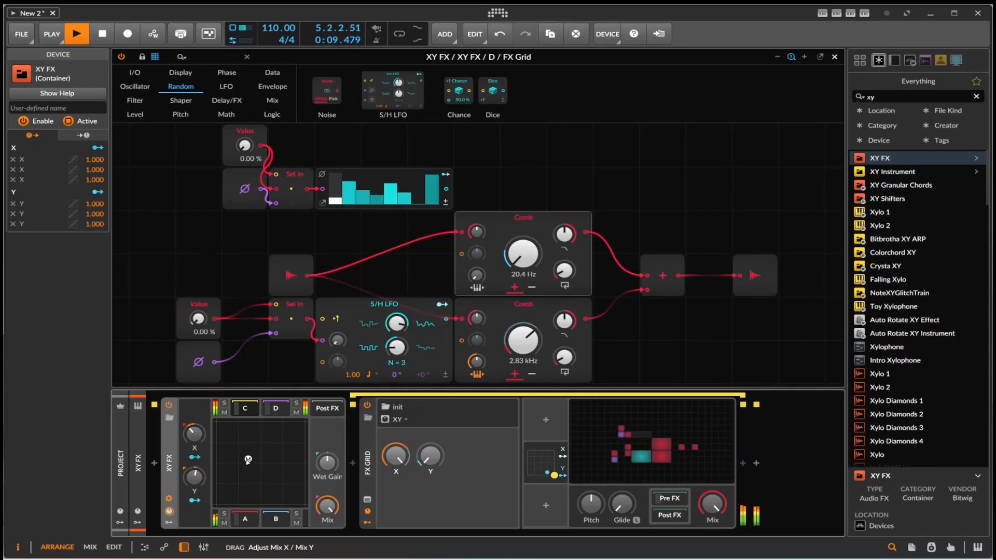
click(109, 40)
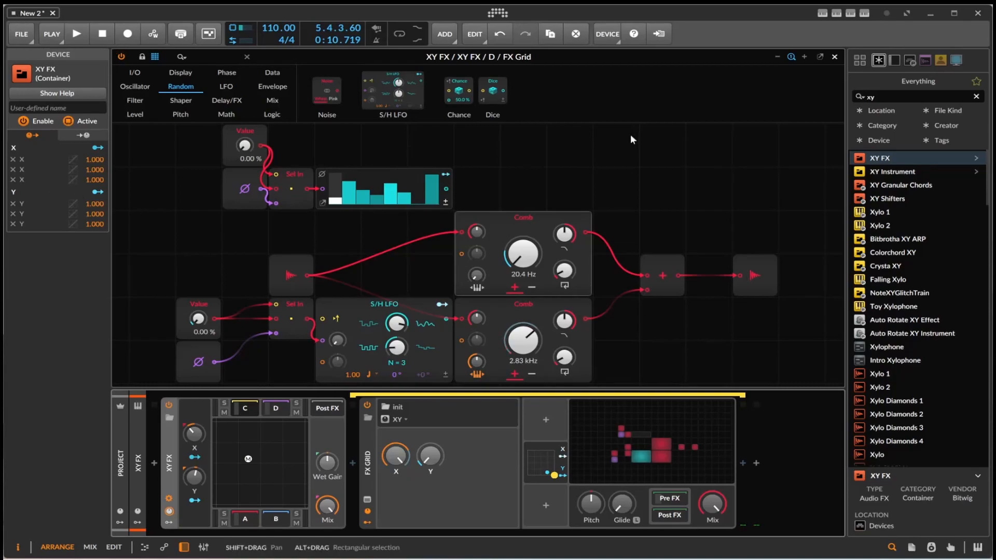
Bring up the XY FX container's preset-saving commands and dismiss them without saving.
right_click(163, 470)
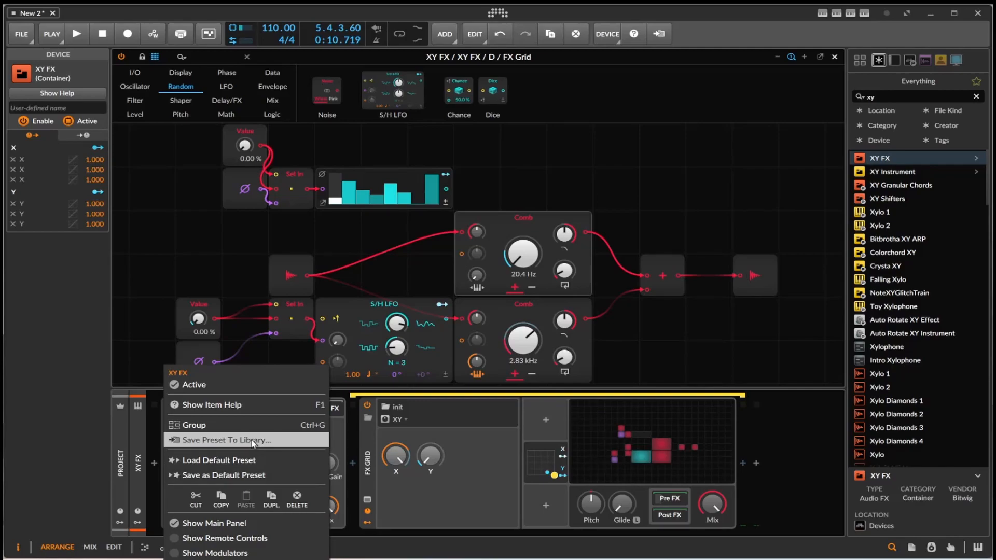
click(686, 152)
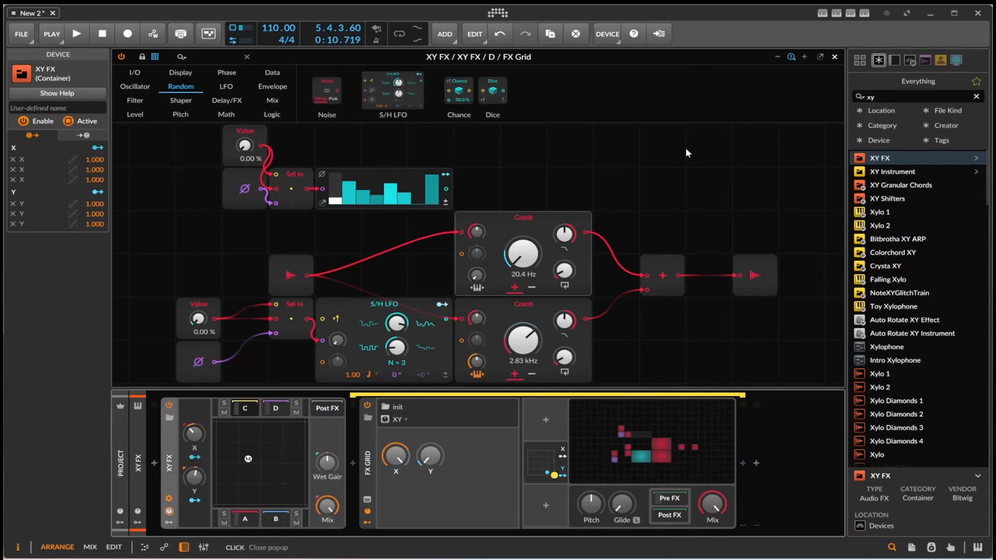